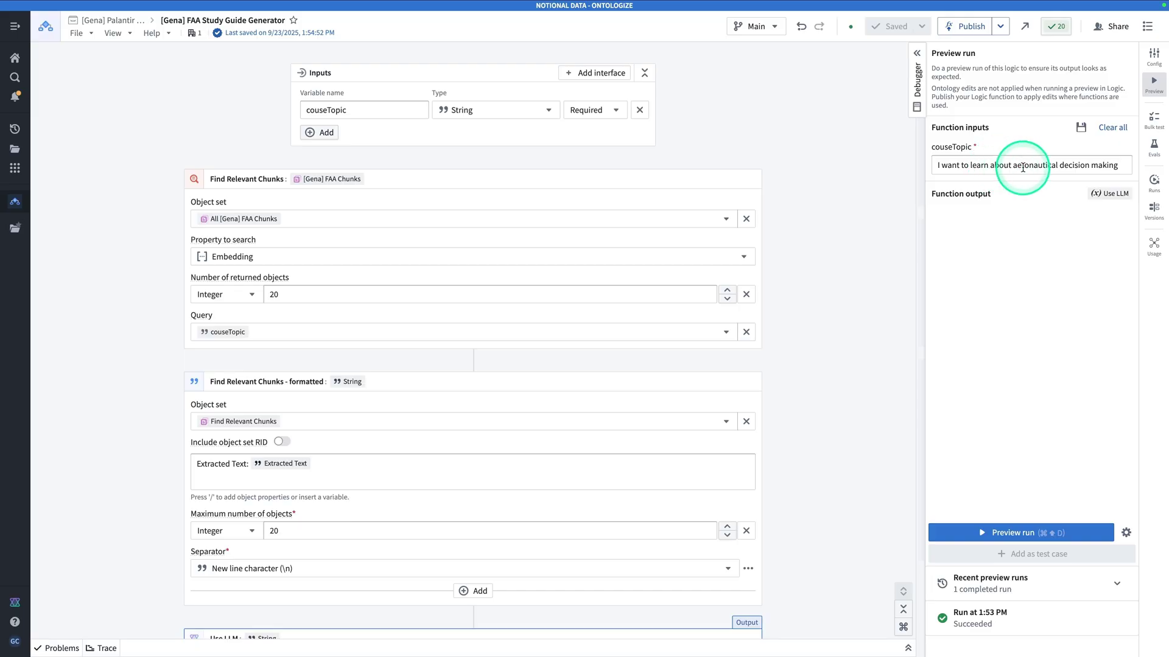
- Run a preview on the topic input and review the full Aeronautical Decision Making study guide and LLM prompts
{"action": "left_click", "coordinate": [1023, 167]}
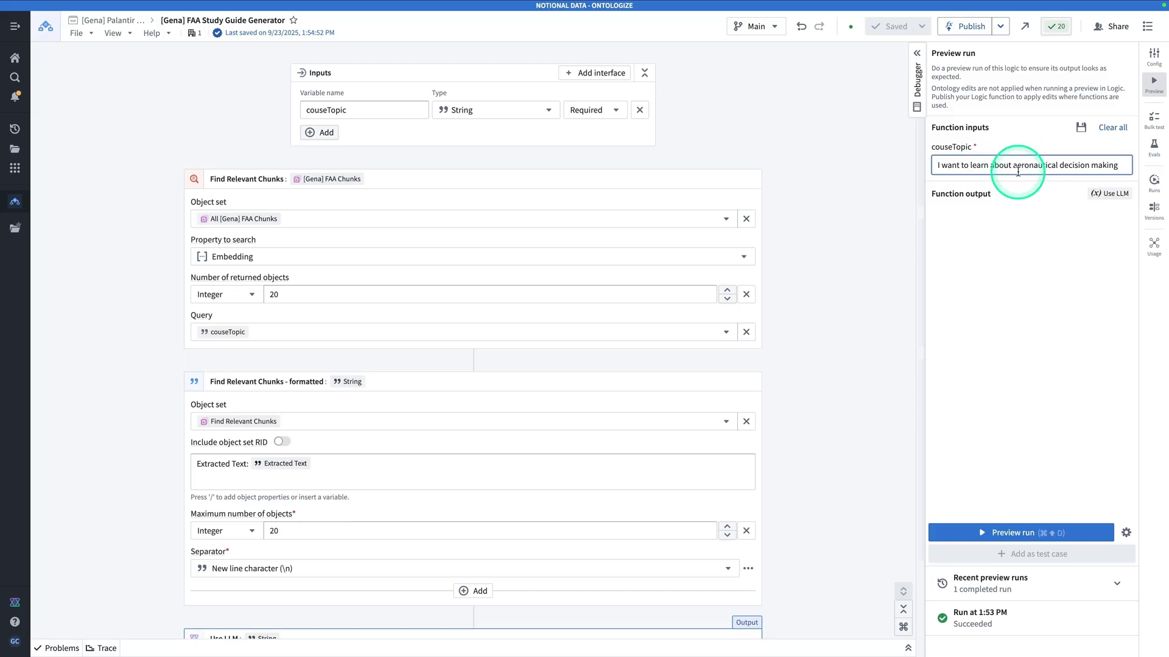
{"action": "left_click", "coordinate": [1005, 535]}
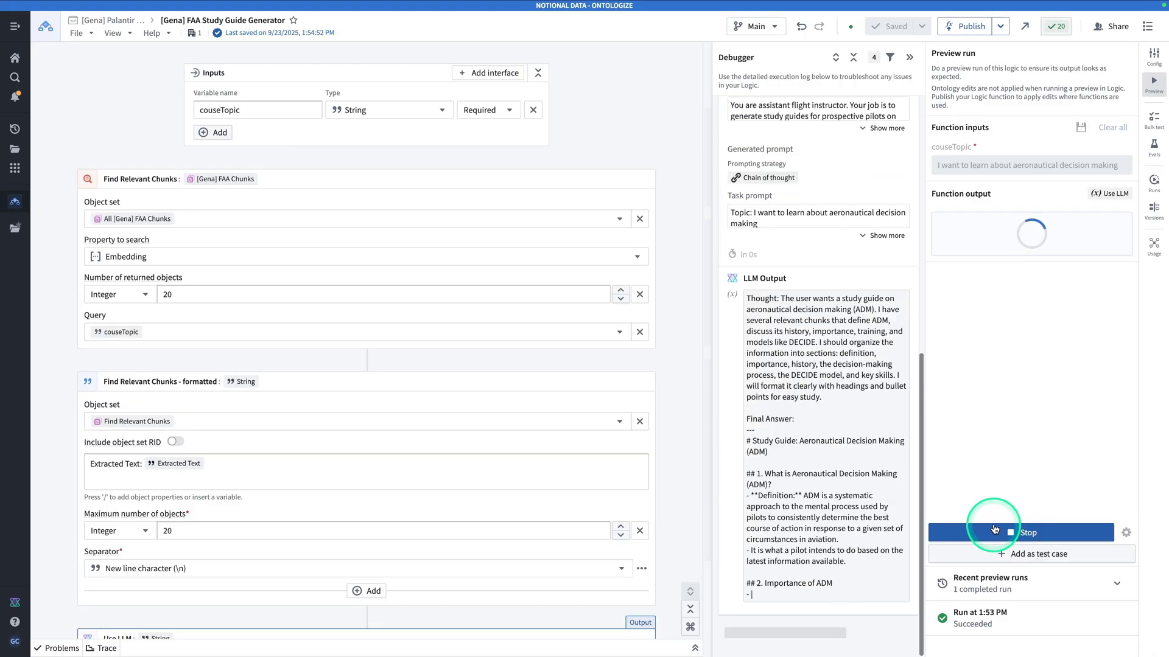
{"action": "left_click", "coordinate": [1123, 329]}
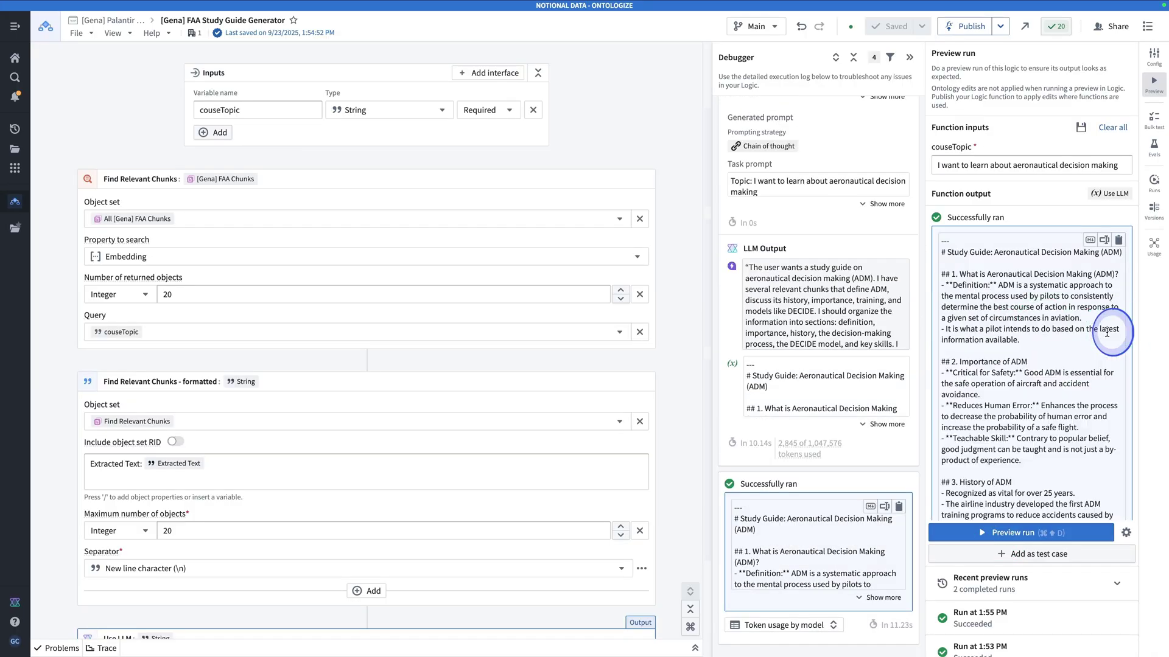
{"action": "scroll", "coordinate": [1044, 350], "scroll_direction": "down", "scroll_amount": 5}
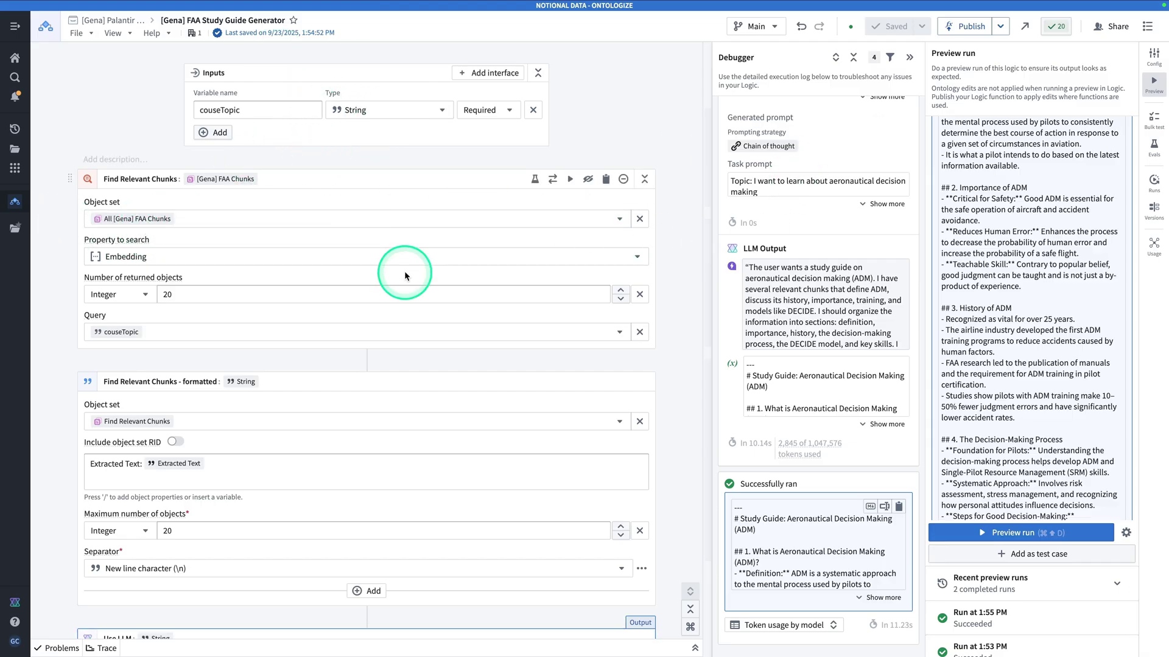
{"action": "scroll", "coordinate": [404, 271], "scroll_direction": "down", "scroll_amount": 5}
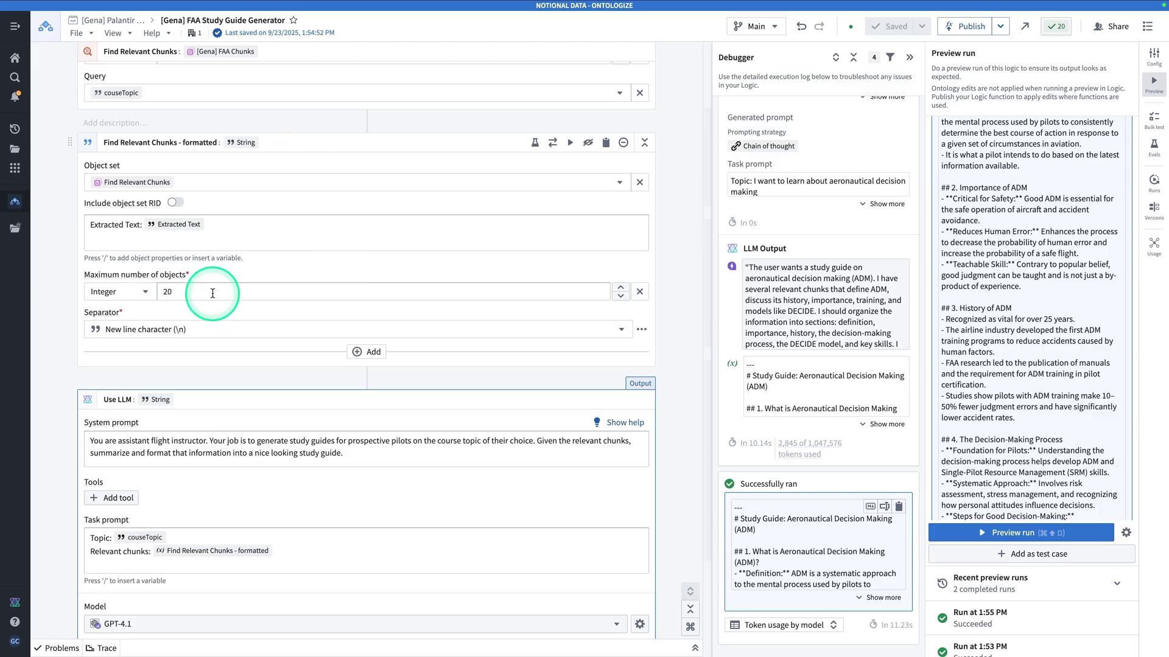
{"action": "scroll", "coordinate": [247, 313], "scroll_direction": "down", "scroll_amount": 1}
{"action": "scroll", "coordinate": [246, 314], "scroll_direction": "down", "scroll_amount": 4}
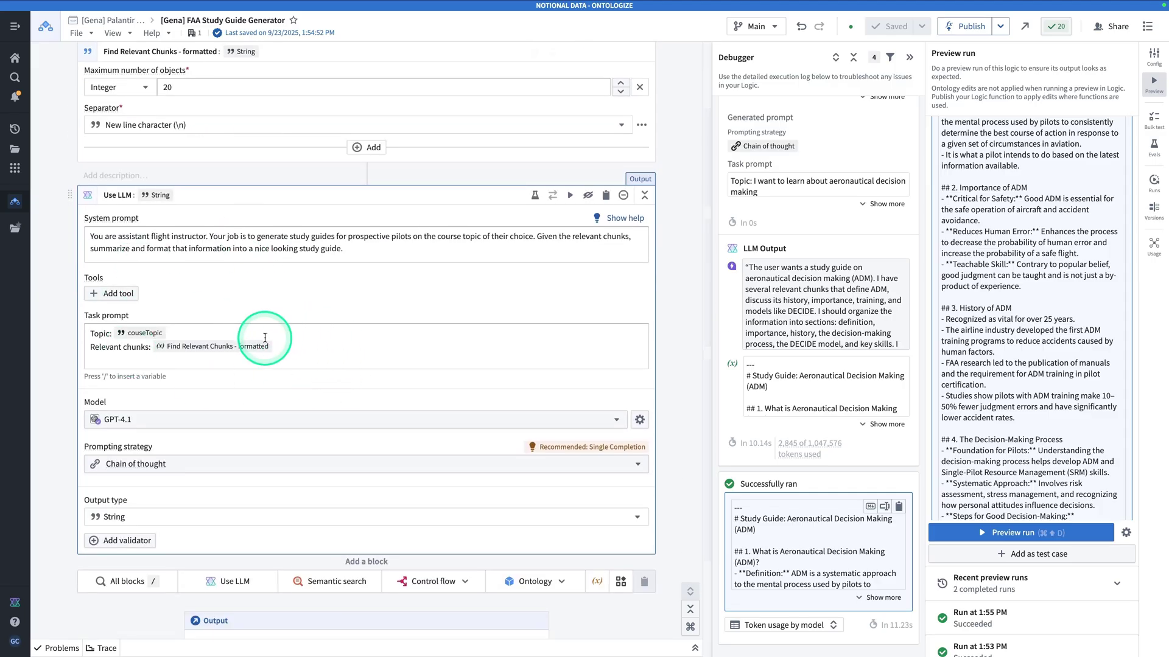
- Go to the Foundry home page using the sidebar Home icon
{"action": "left_click", "coordinate": [999, 400]}
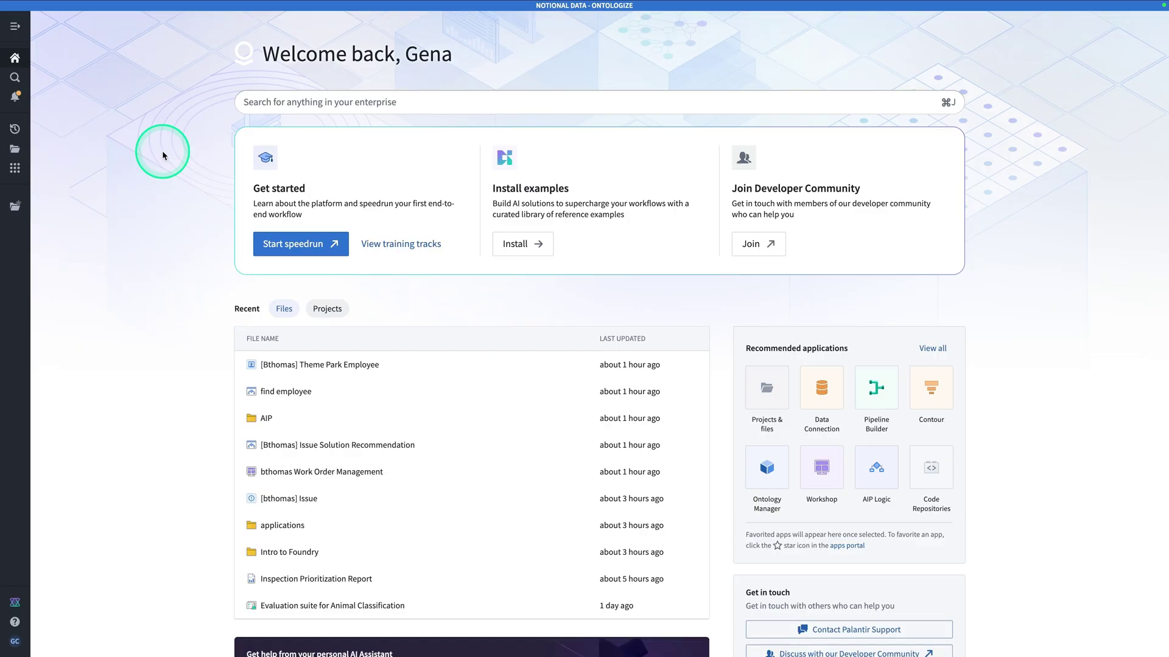
- Open Ontology Manager and find the [Gena] FAA Chunk object type by searching 'FAA chu'
{"action": "key", "text": "super+j"}
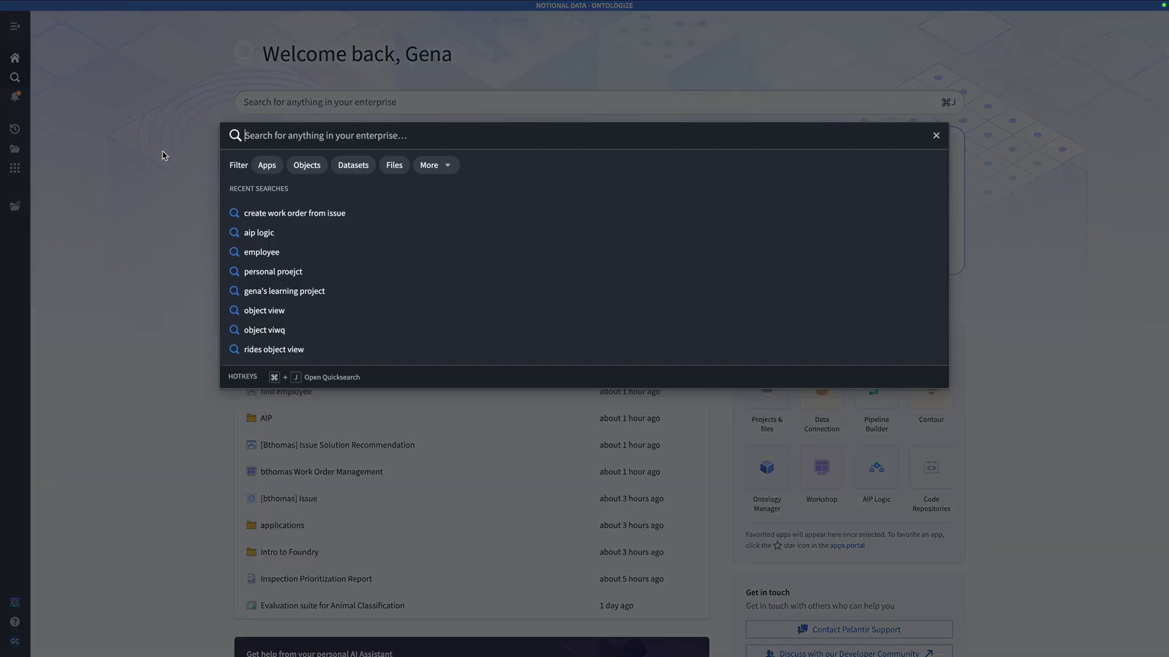
{"action": "type", "text": "ontology"}
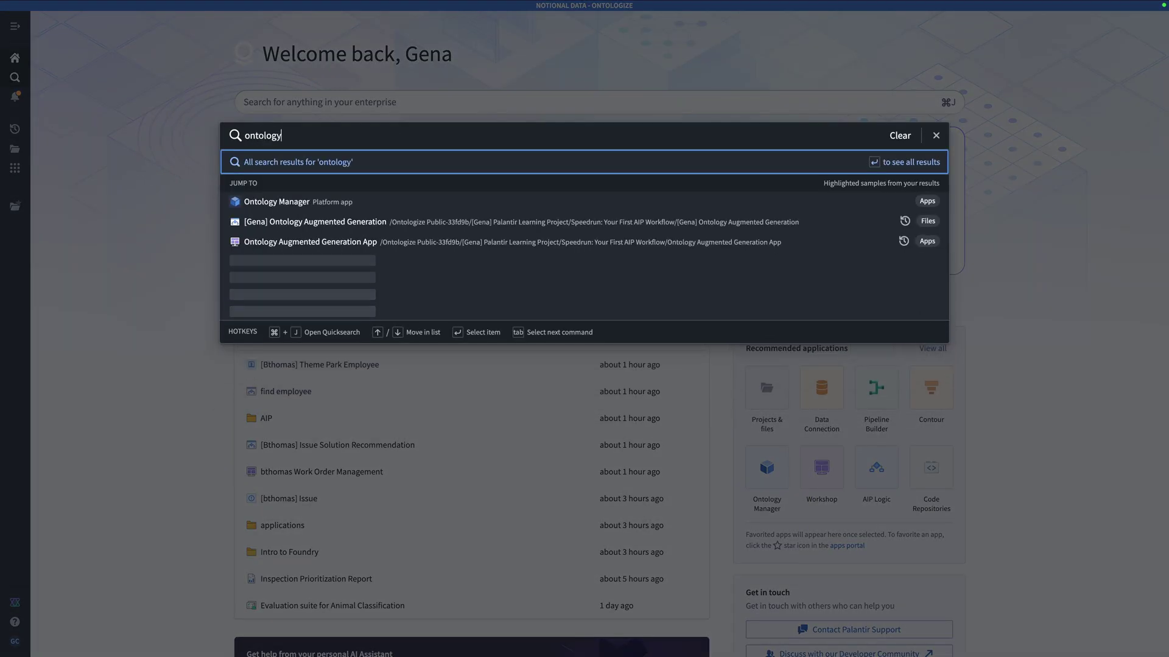
{"action": "left_click", "coordinate": [314, 204]}
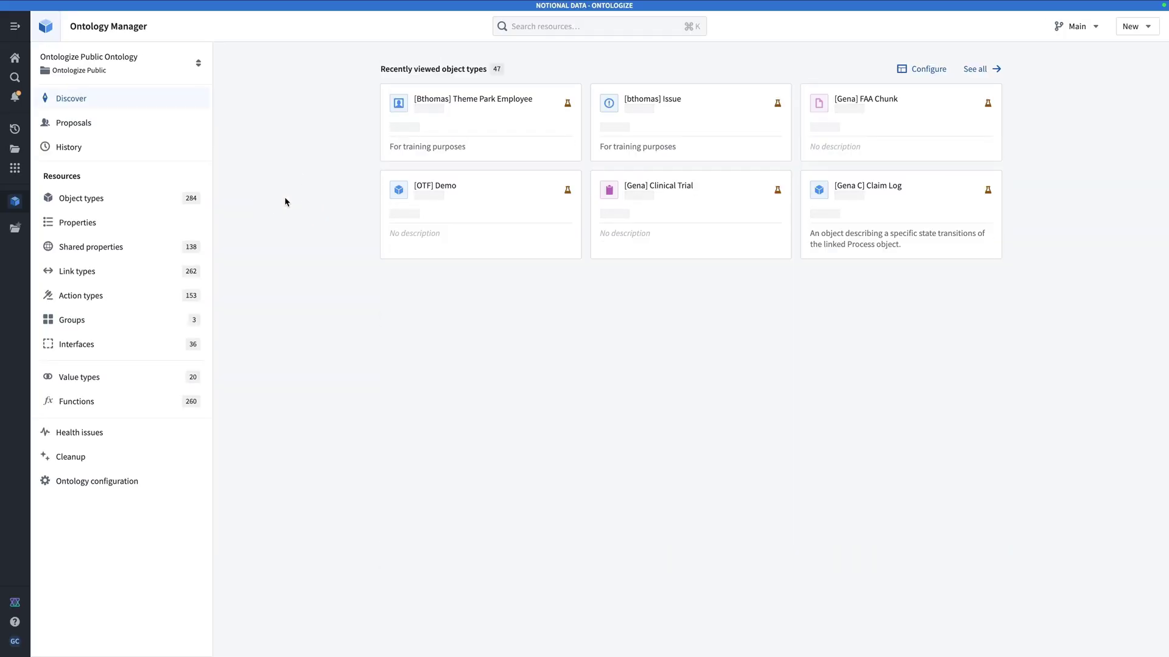
{"action": "left_click", "coordinate": [539, 28]}
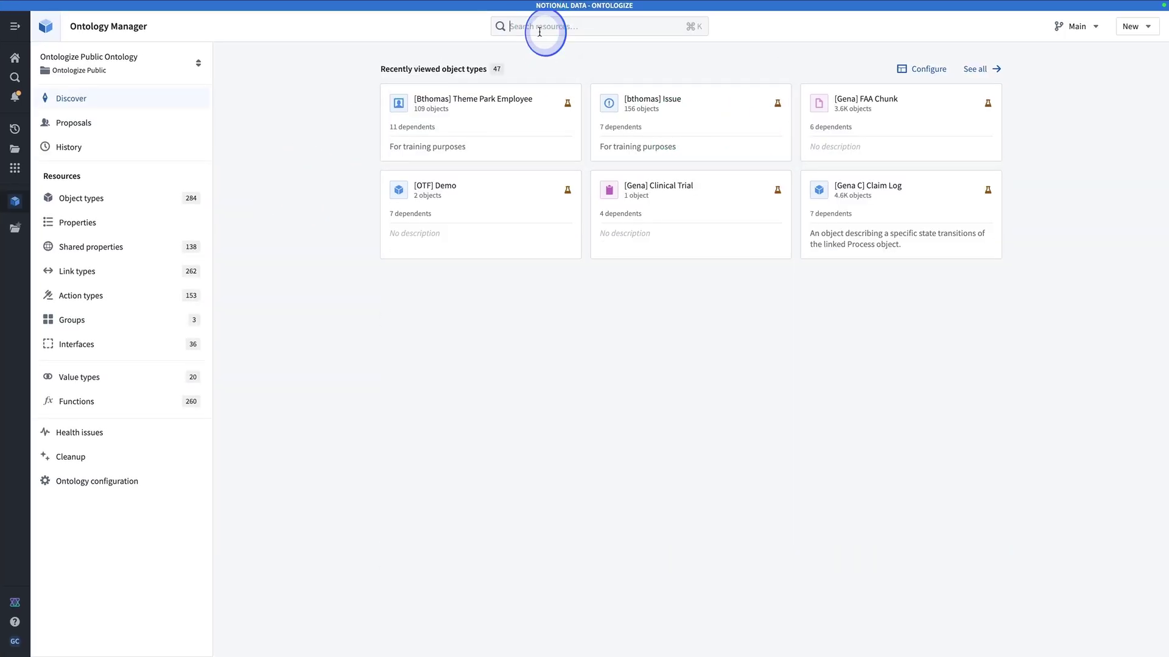
{"action": "type", "text": "F"}
{"action": "key", "text": "BackSpace"}
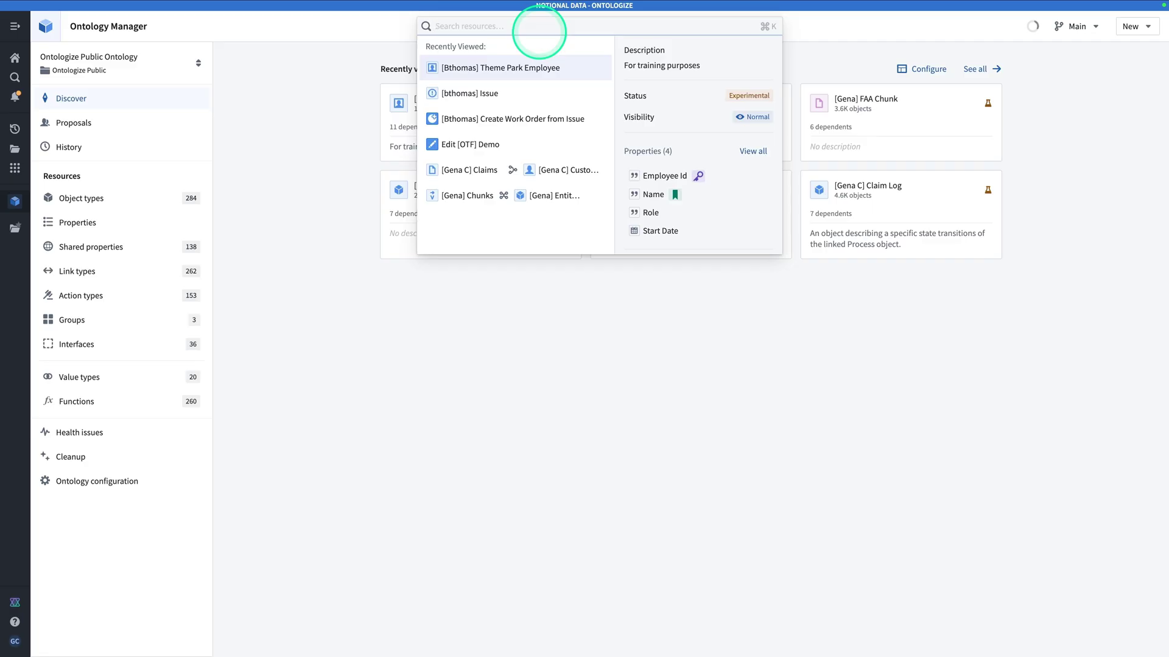
{"action": "type", "text": "FAA chunk"}
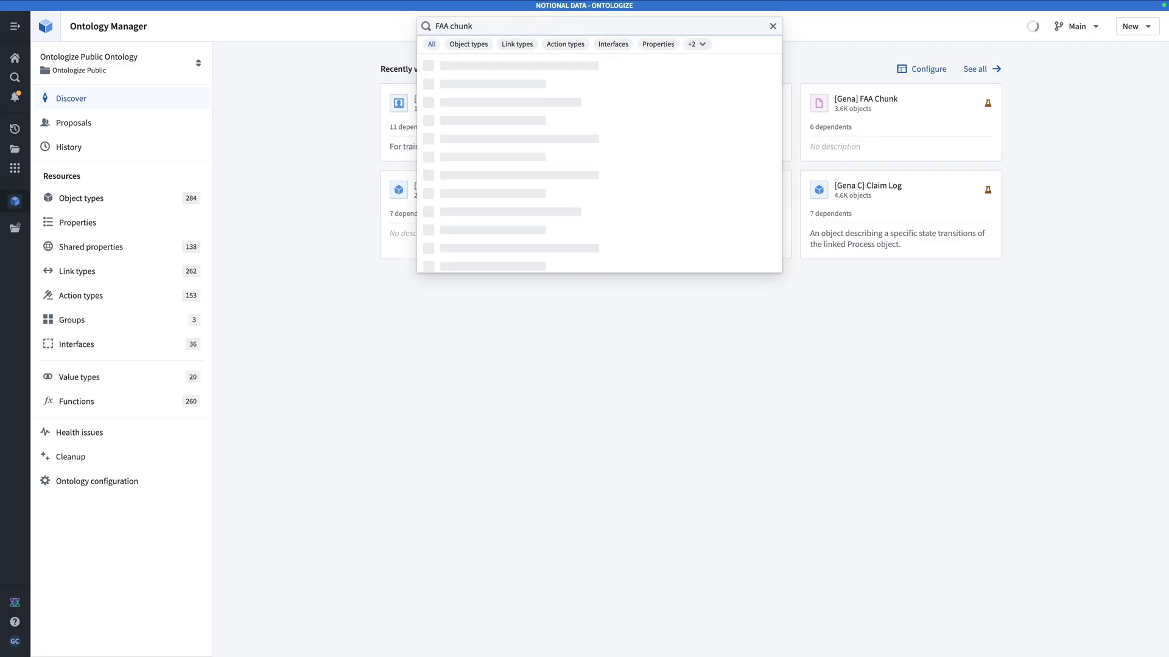
{"action": "left_click", "coordinate": [565, 69]}
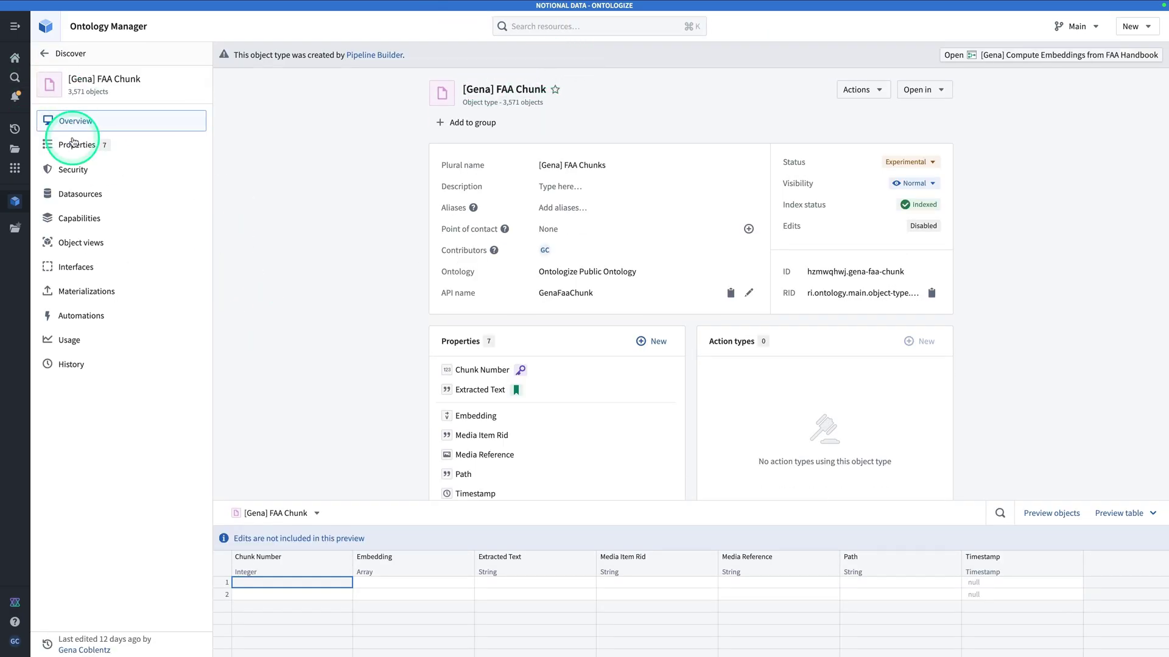
- View the object type's 7 properties, including Extracted Text and Embedding
{"action": "left_click", "coordinate": [82, 151]}
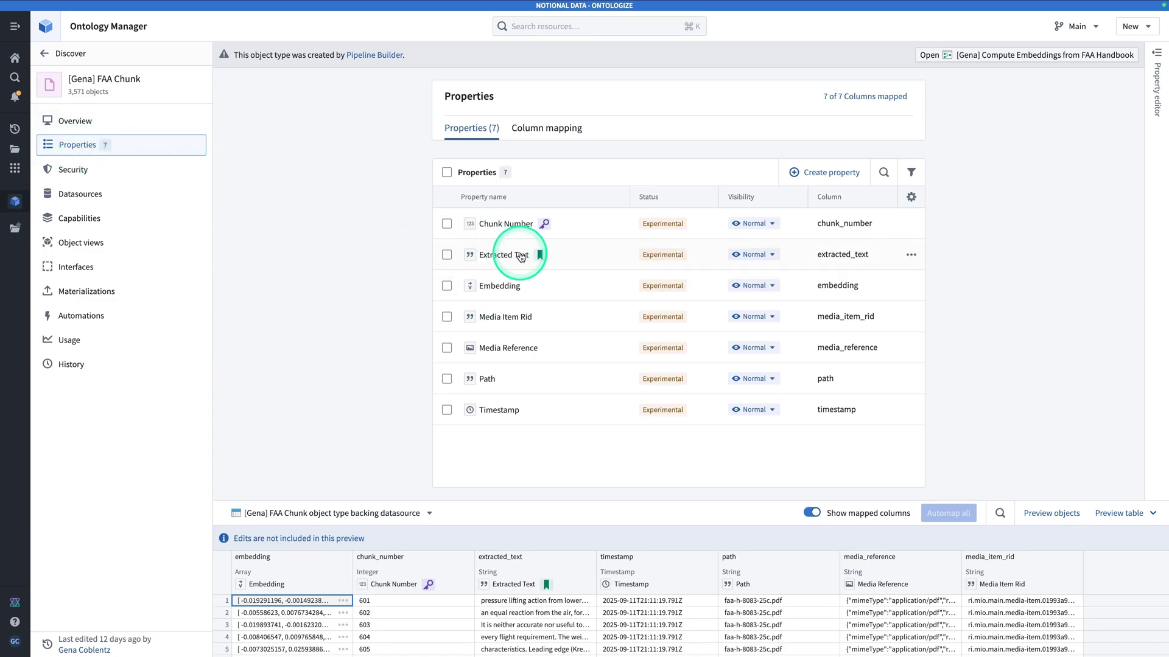
{"action": "left_click", "coordinate": [565, 292]}
{"action": "left_click", "coordinate": [460, 290]}
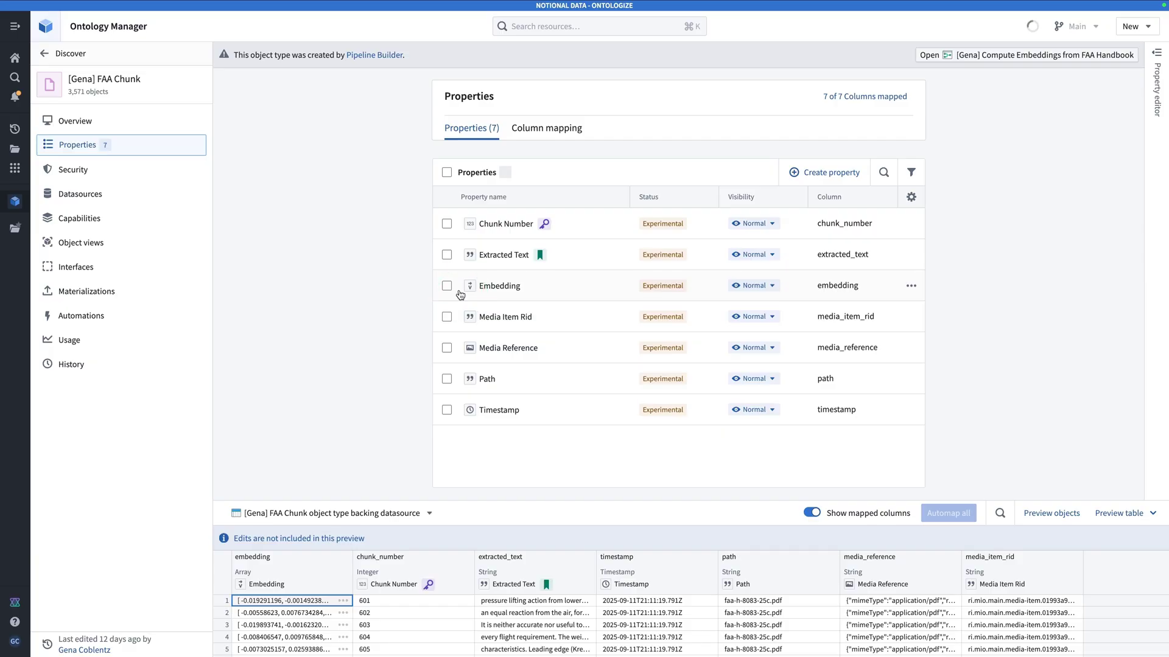
{"action": "left_click", "coordinate": [459, 294]}
{"action": "left_click", "coordinate": [478, 284]}
{"action": "left_click", "coordinate": [496, 260]}
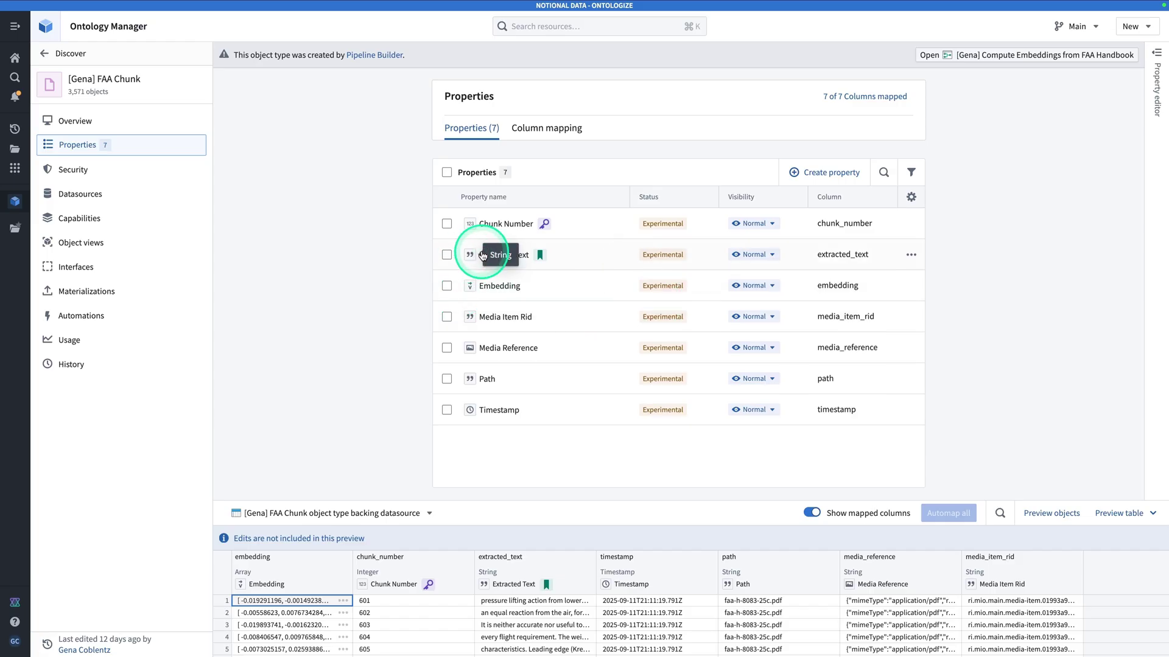
{"action": "left_click", "coordinate": [552, 258]}
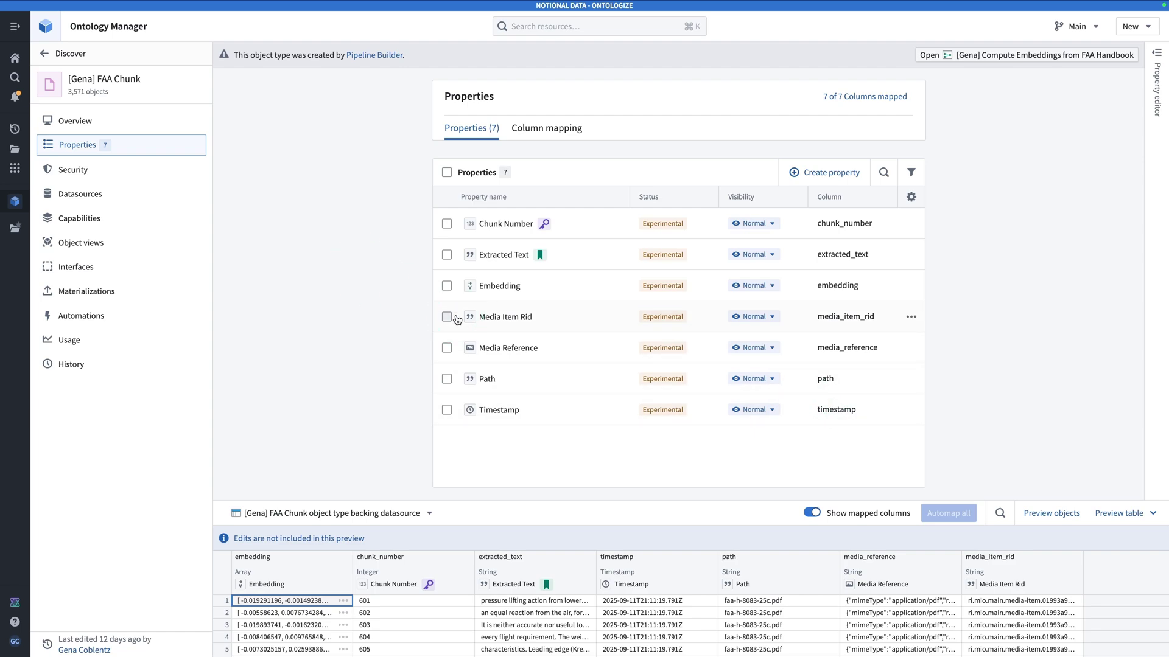
- Open AIP Logic and start a new logic file named '[Gena] FAA Study Guide Generator'
{"action": "key", "text": "super+j"}
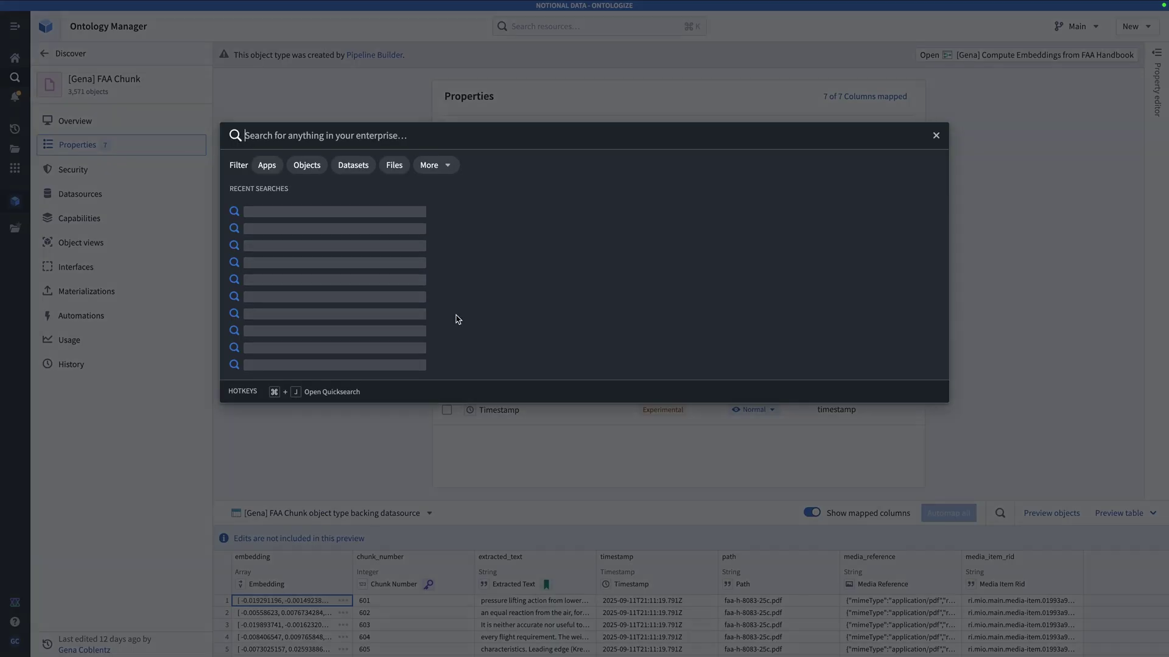
{"action": "type", "text": "aip logic"}
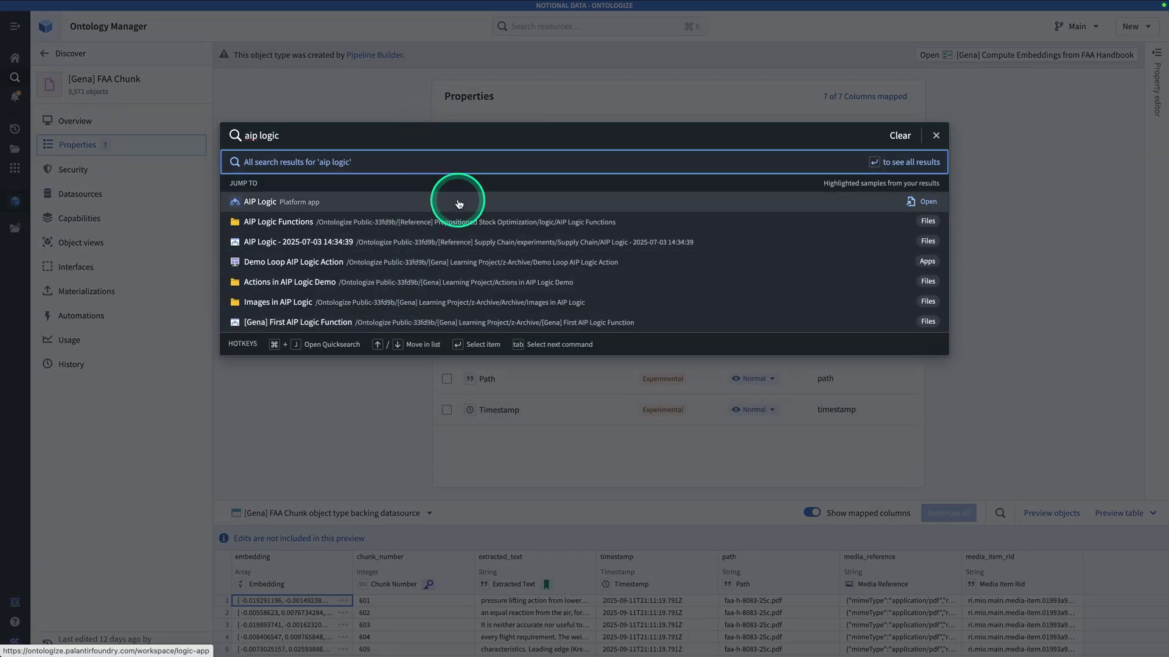
{"action": "left_click", "coordinate": [460, 203]}
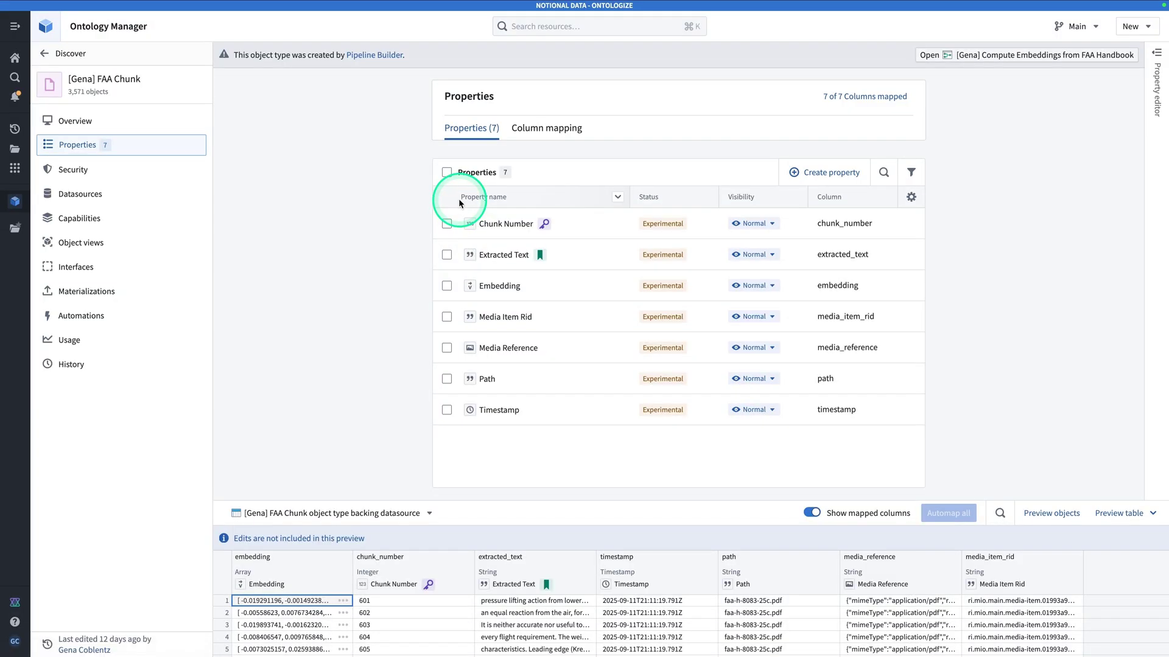
{"action": "left_click", "coordinate": [1076, 28]}
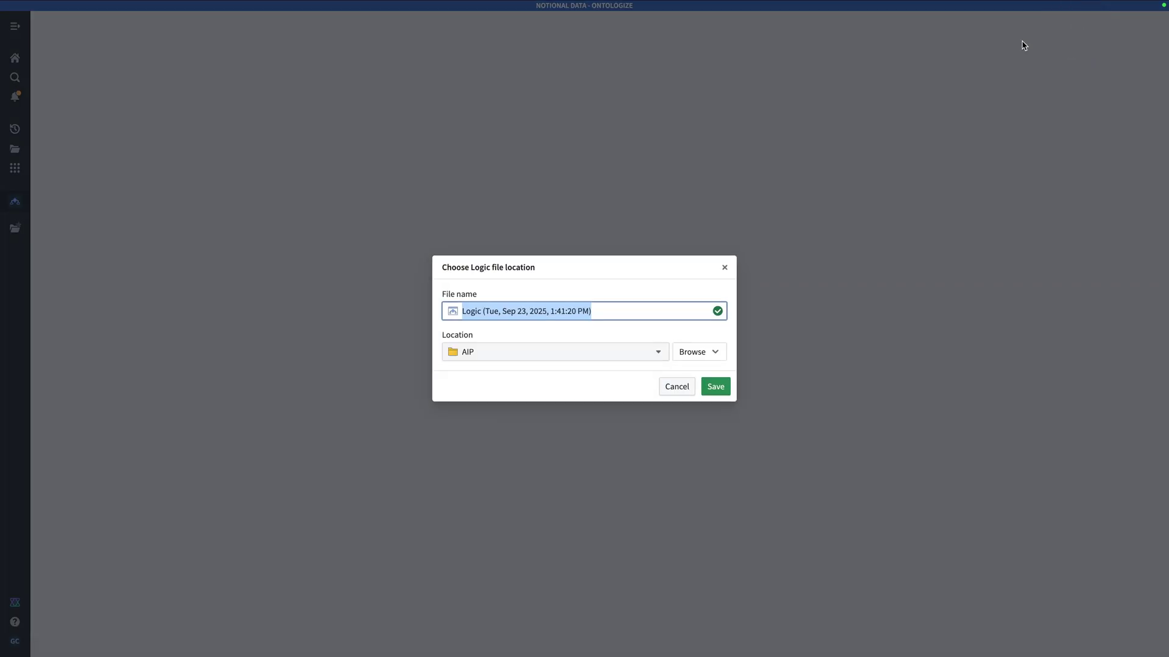
{"action": "type", "text": "[Gena"}
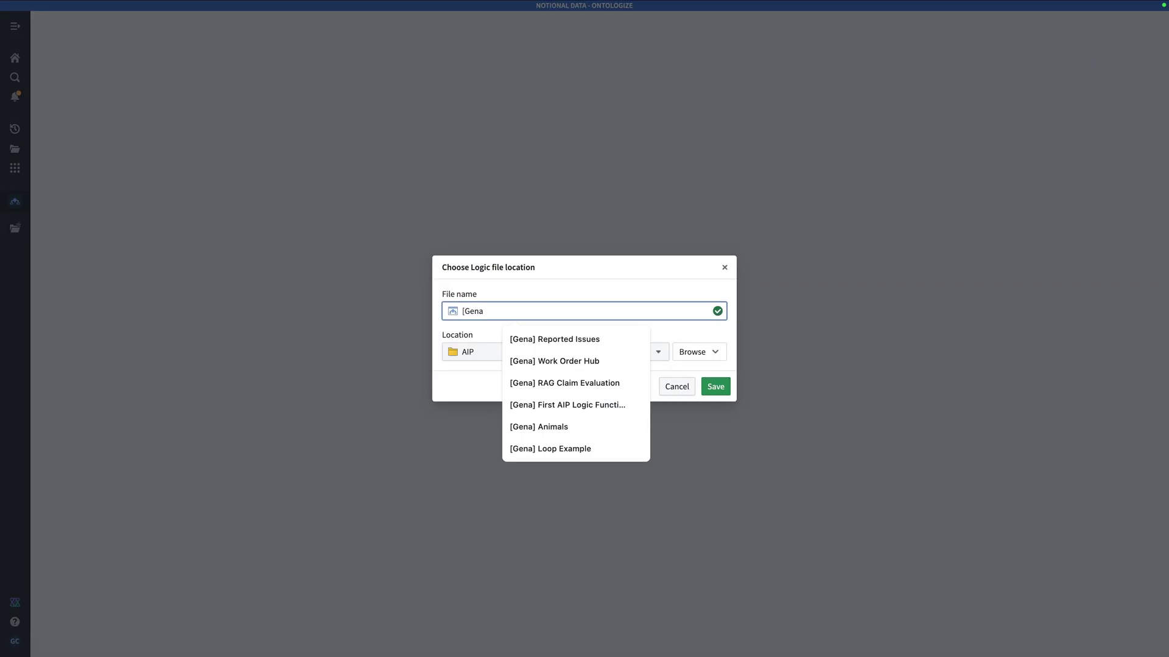
{"action": "type", "text": "] FAA"}
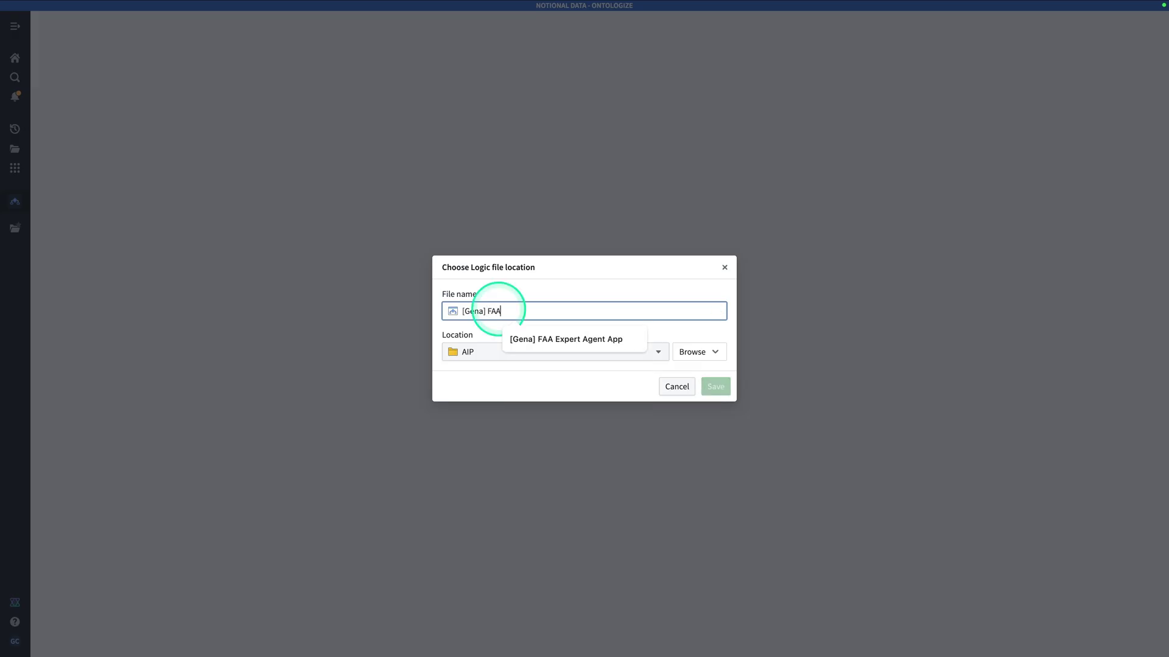
{"action": "type", "text": " Study"}
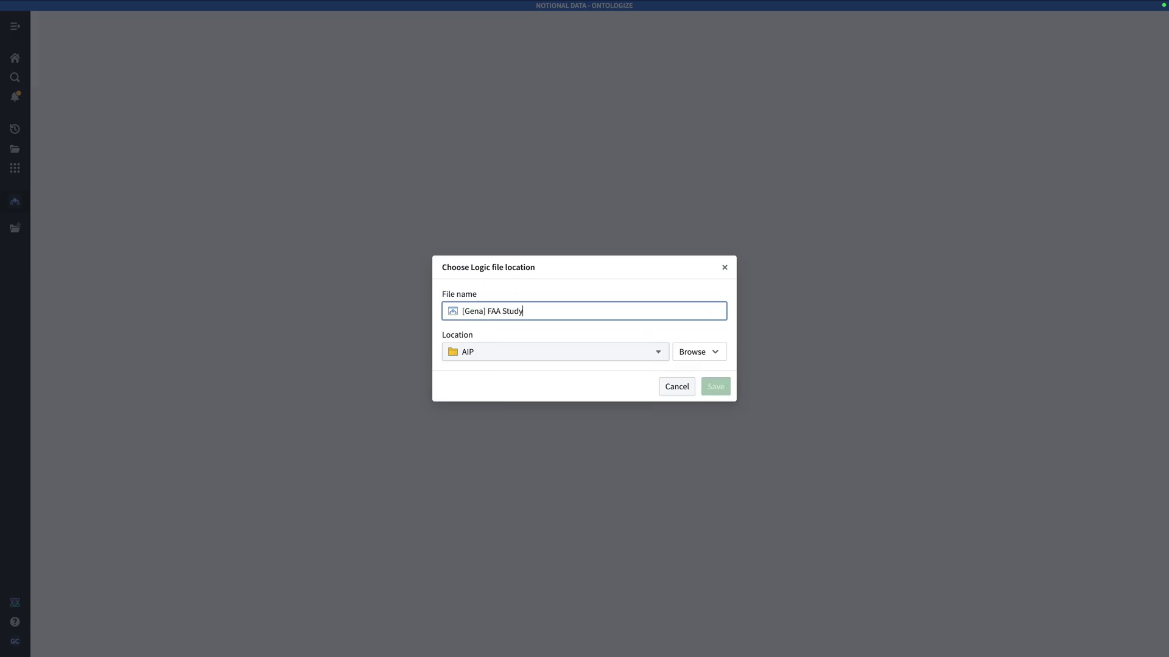
{"action": "type", "text": " Guide Generator"}
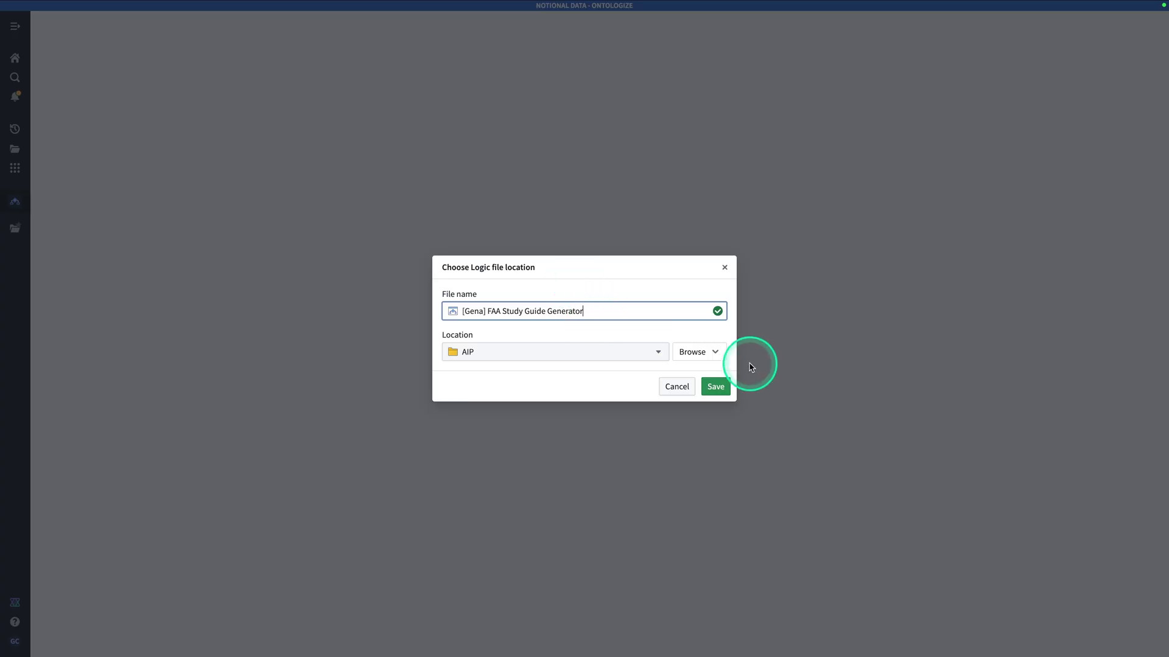
- Save the new file in the [Gena] Palantir Learning Project
{"action": "left_click", "coordinate": [706, 353]}
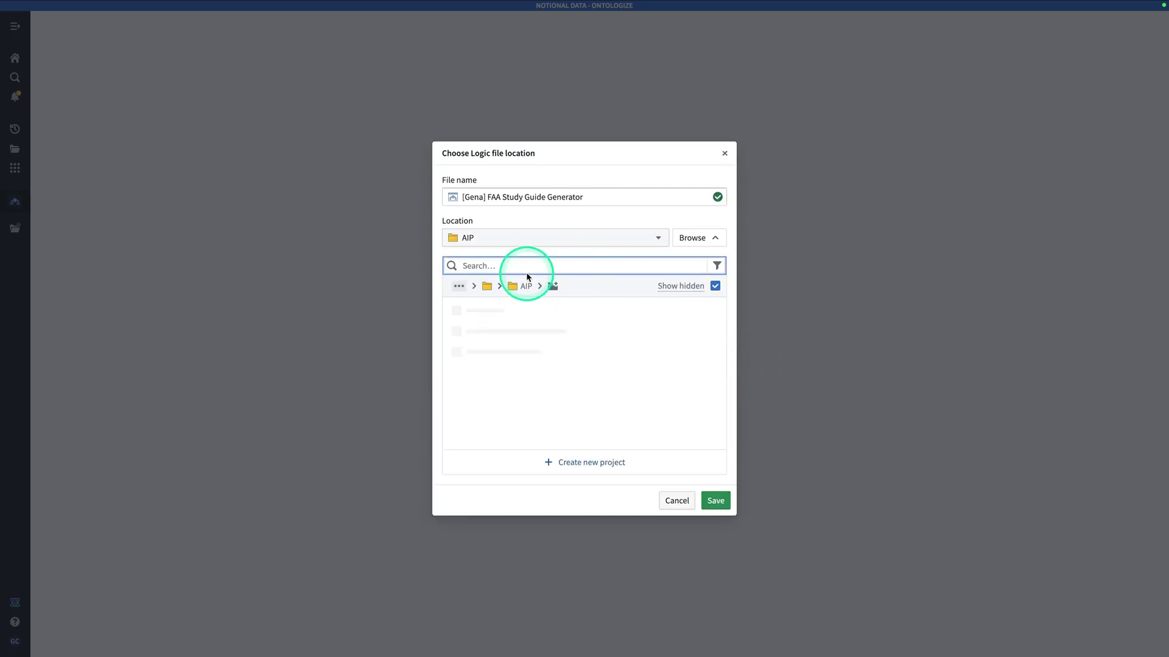
{"action": "left_click", "coordinate": [459, 286]}
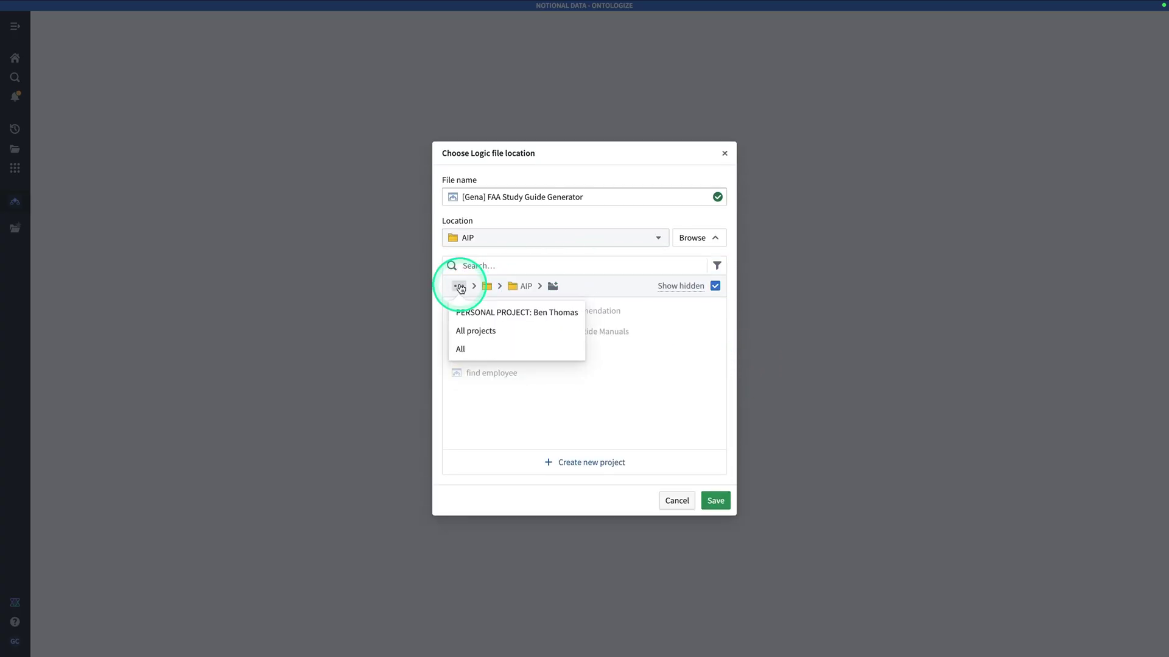
{"action": "left_click", "coordinate": [490, 331]}
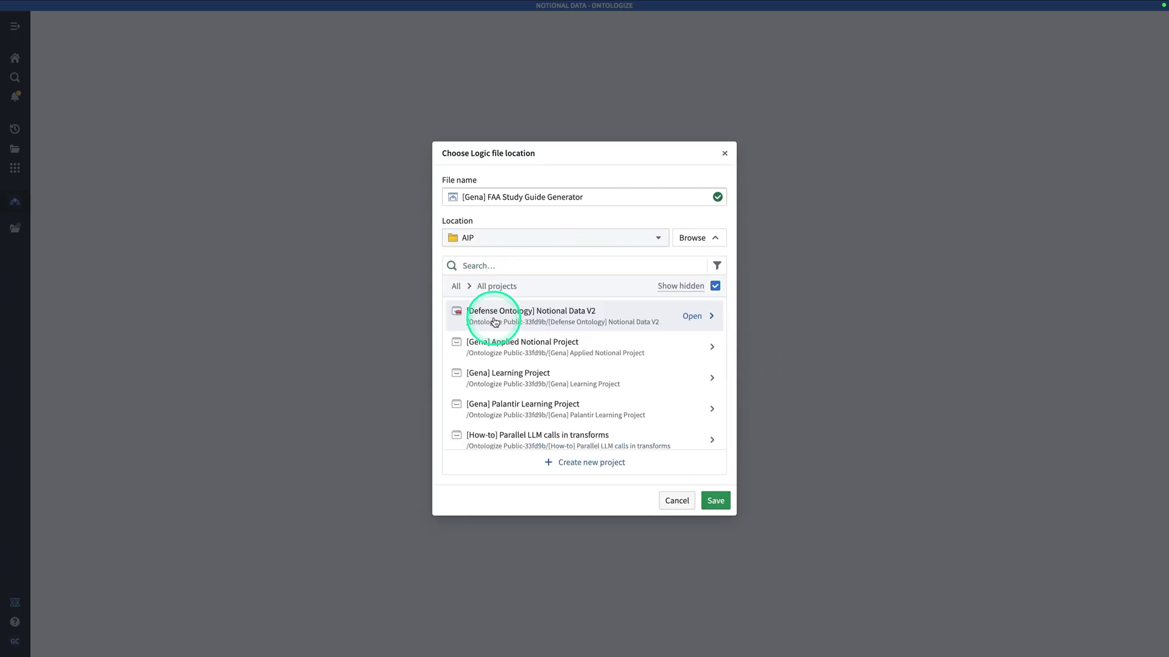
{"action": "left_click", "coordinate": [654, 398]}
{"action": "left_click", "coordinate": [715, 500]}
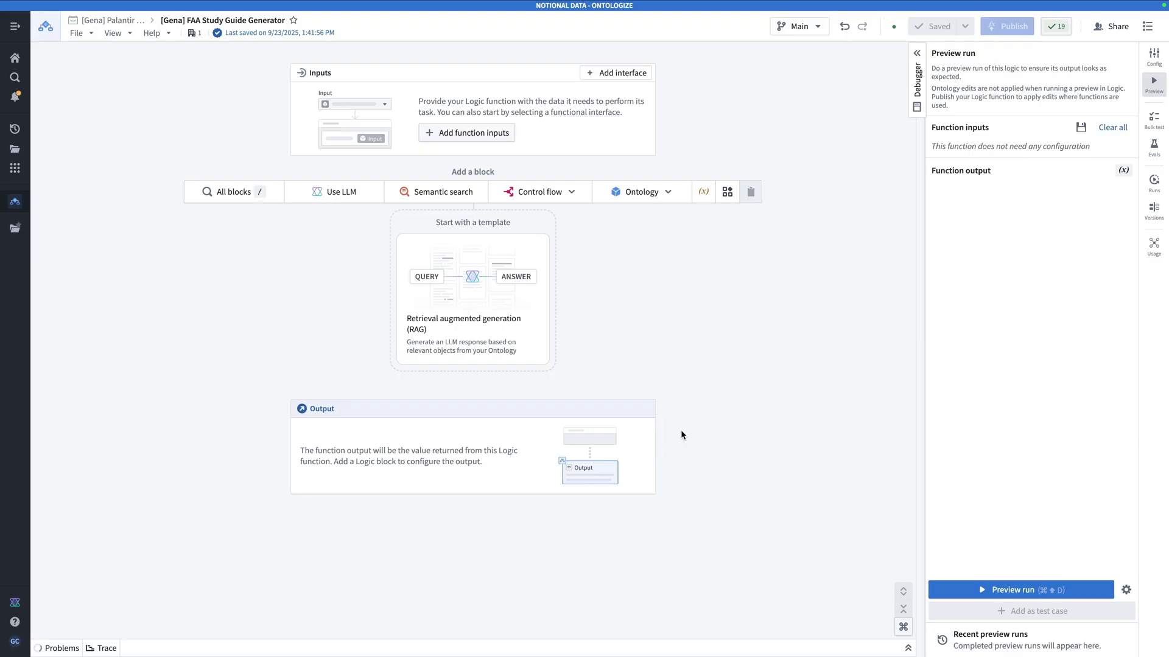
- Add a new function input row in the Inputs section
{"action": "left_click", "coordinate": [664, 146]}
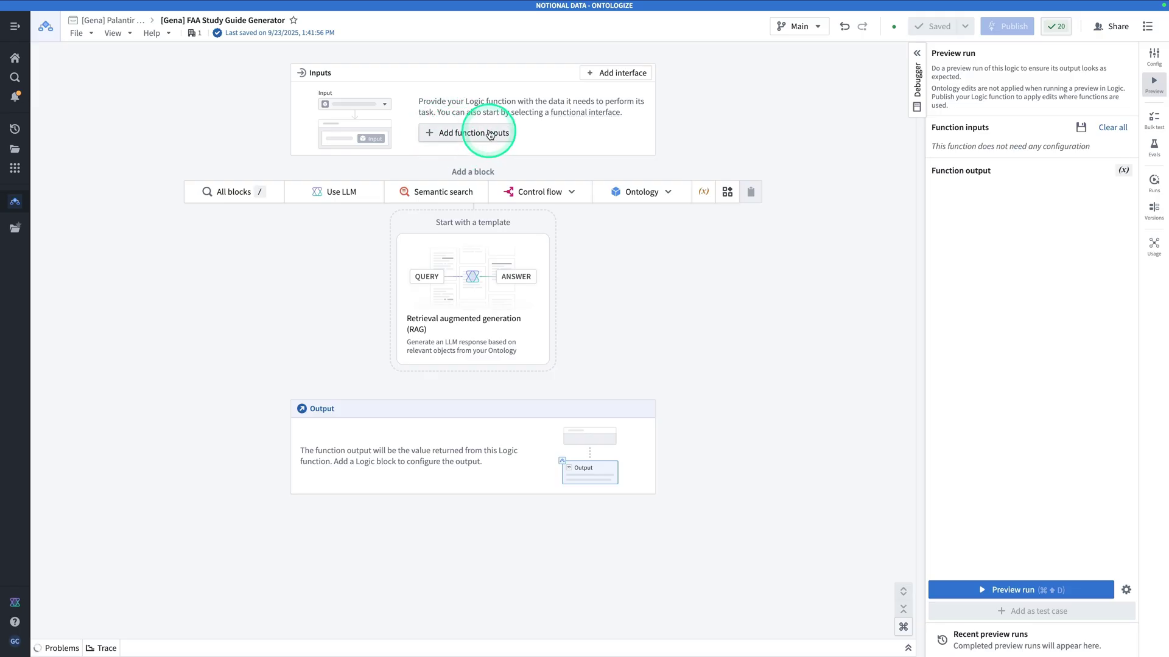
- Create a required String function input named couseTopic
{"action": "left_click", "coordinate": [490, 134]}
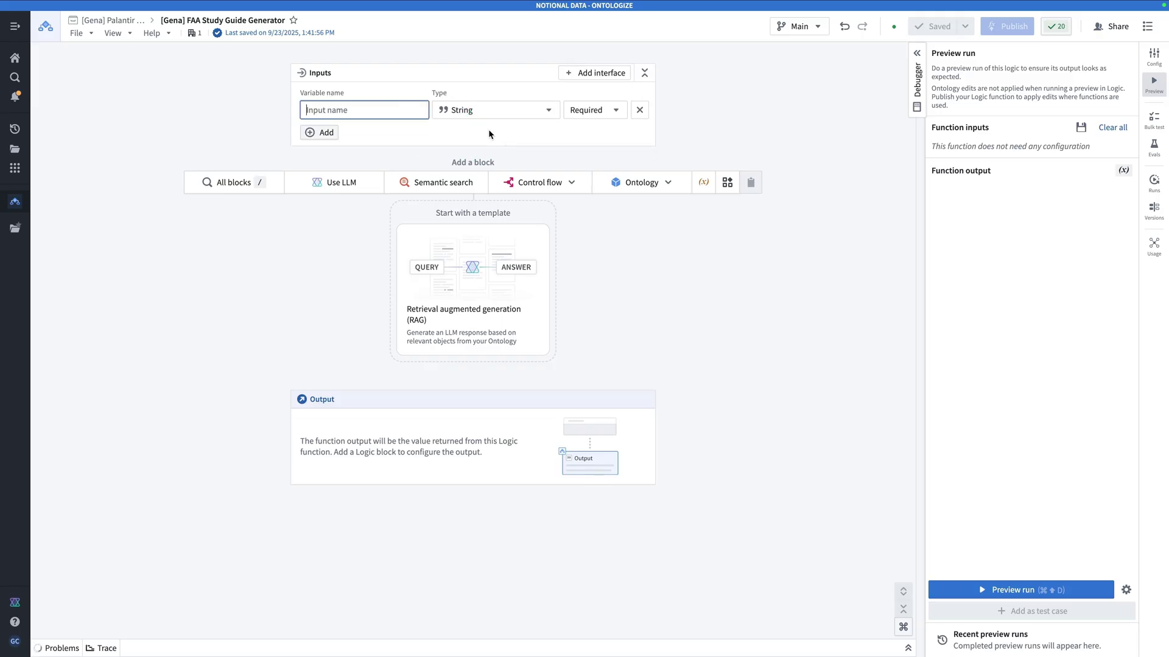
{"action": "type", "text": "cou"}
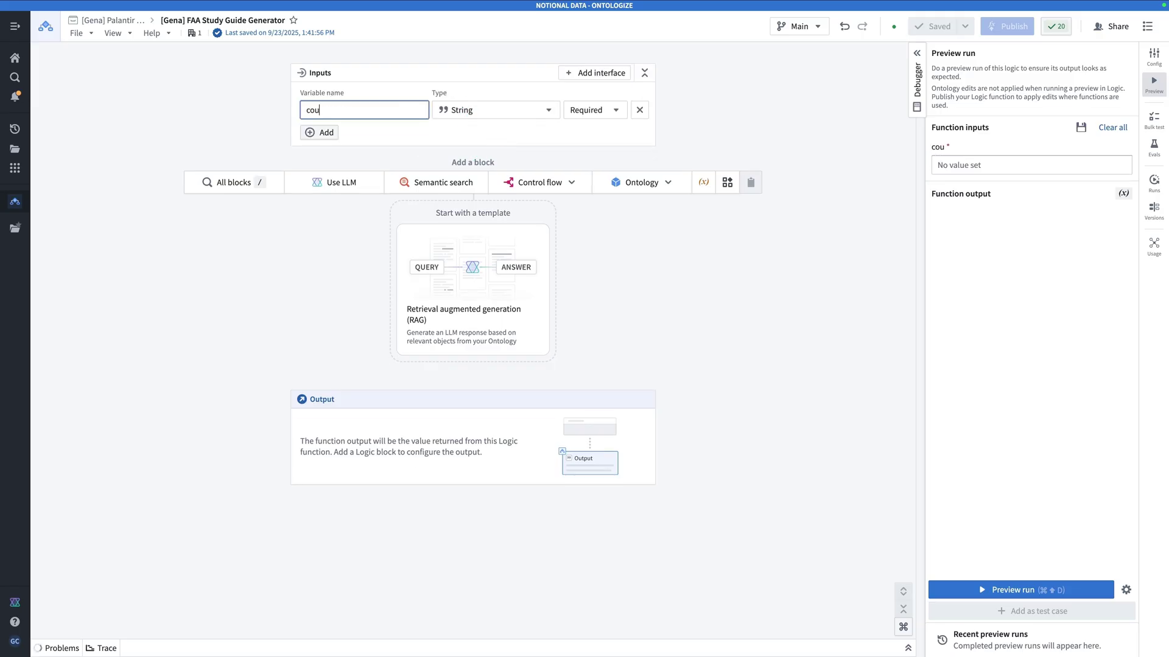
{"action": "type", "text": "seTopic"}
{"action": "left_click", "coordinate": [263, 246]}
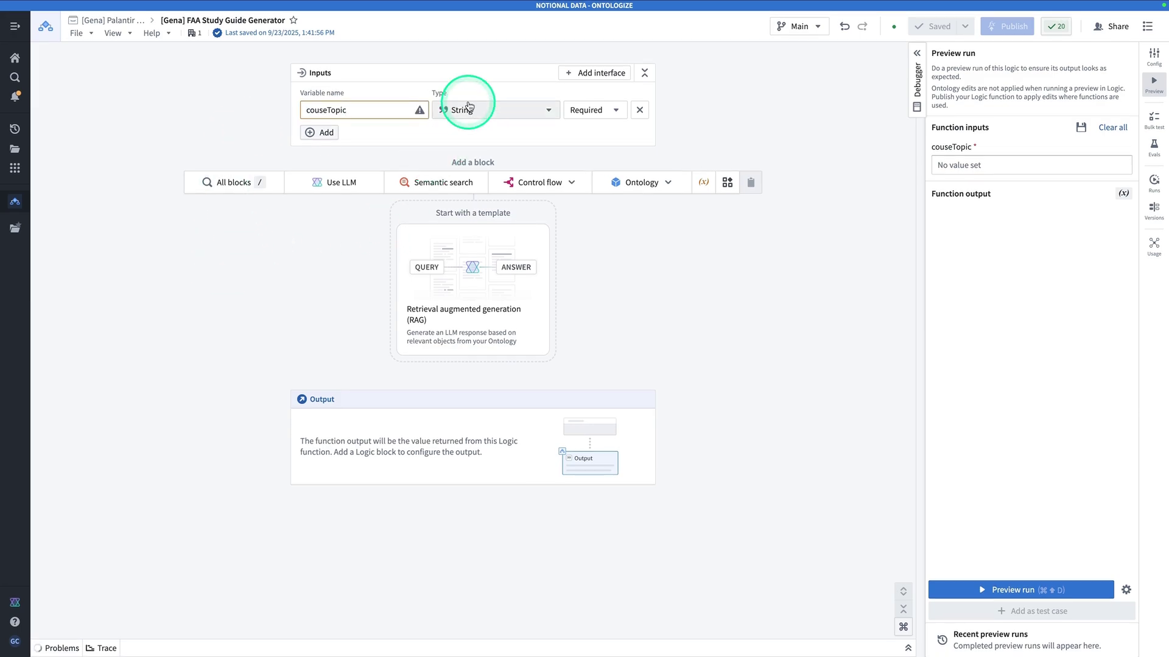
{"action": "mouse_move", "coordinate": [420, 112]}
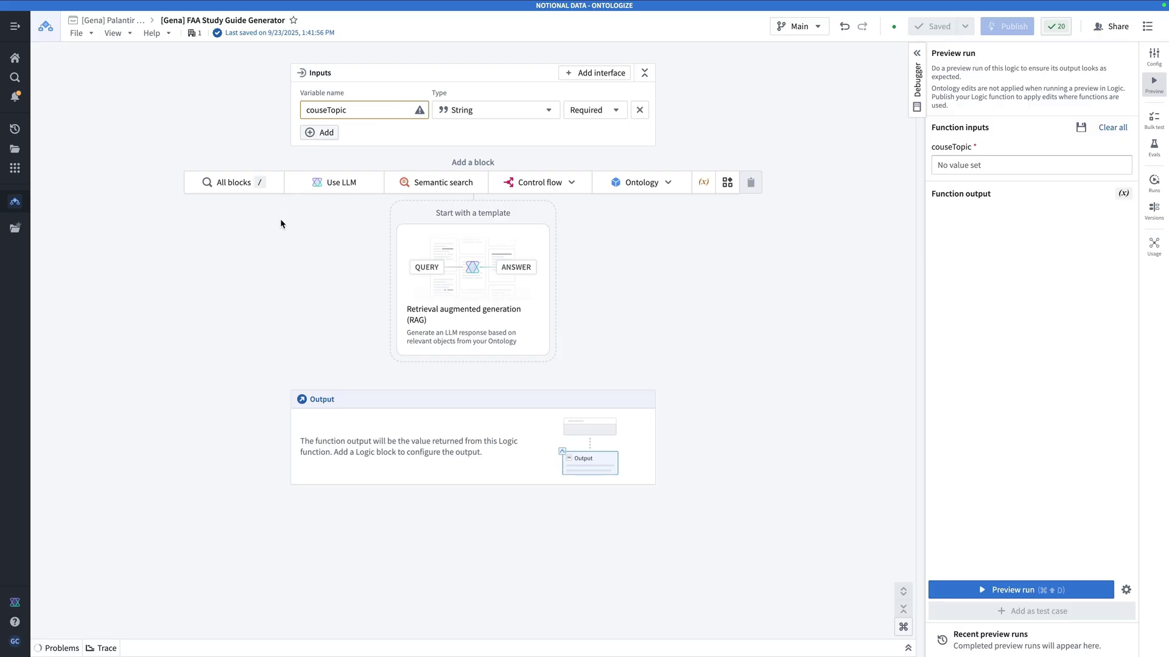
{"action": "mouse_move", "coordinate": [299, 182]}
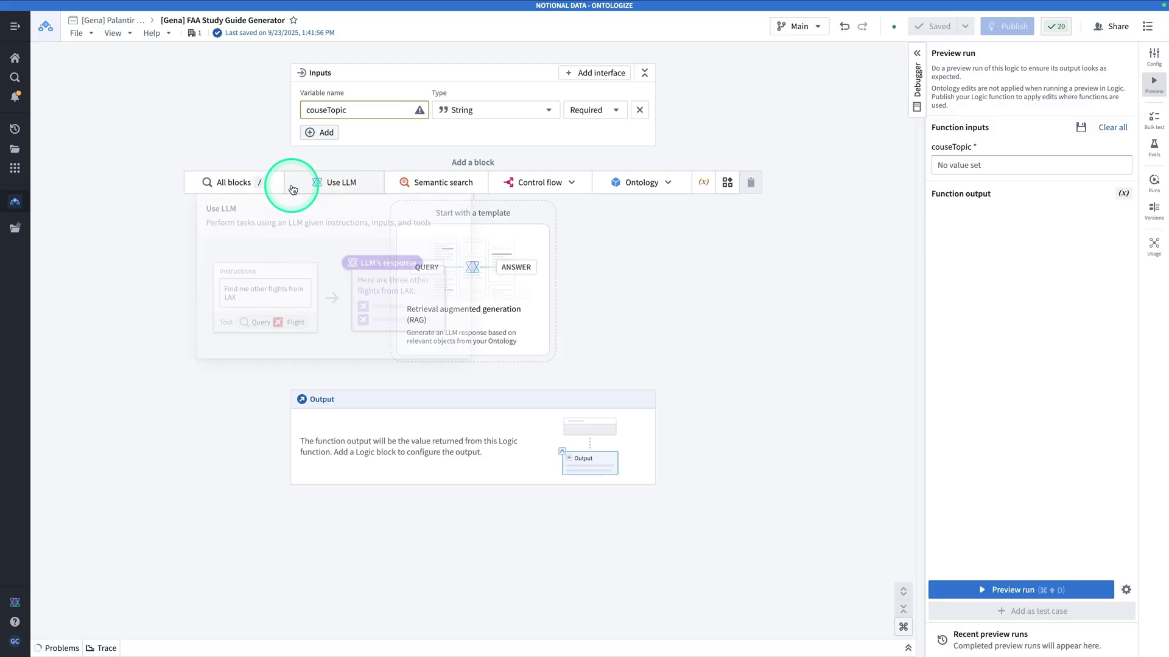
- Add a Use LLM block and show the tools available in its task prompt
{"action": "left_click", "coordinate": [337, 187]}
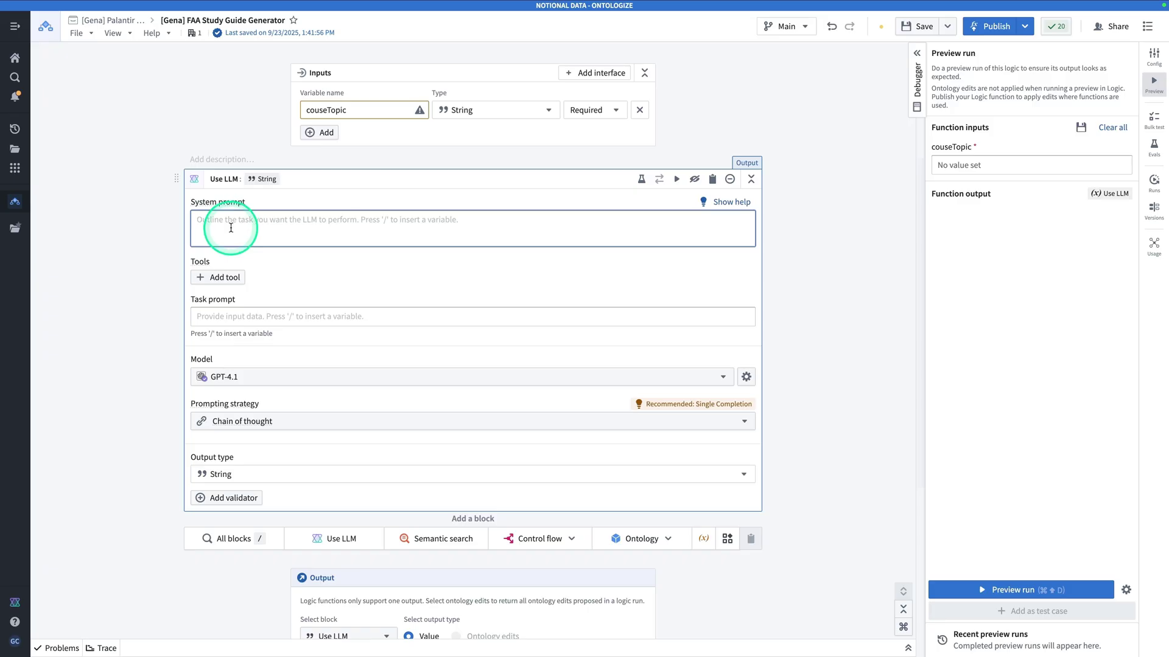
{"action": "left_click", "coordinate": [237, 316]}
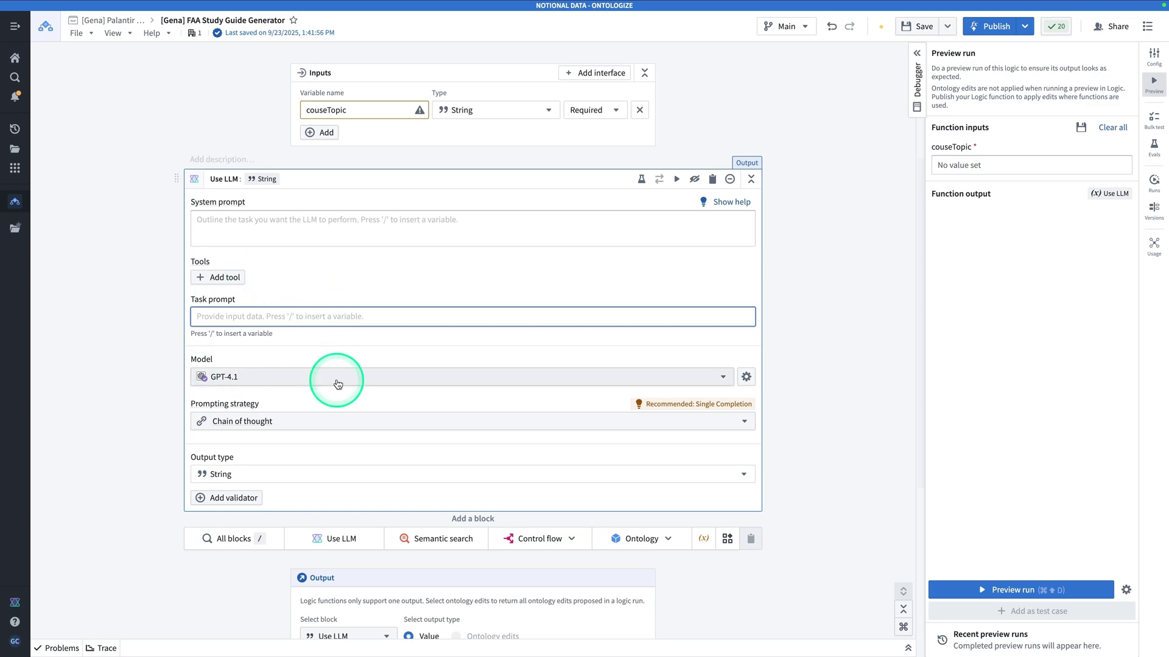
{"action": "left_click", "coordinate": [222, 277]}
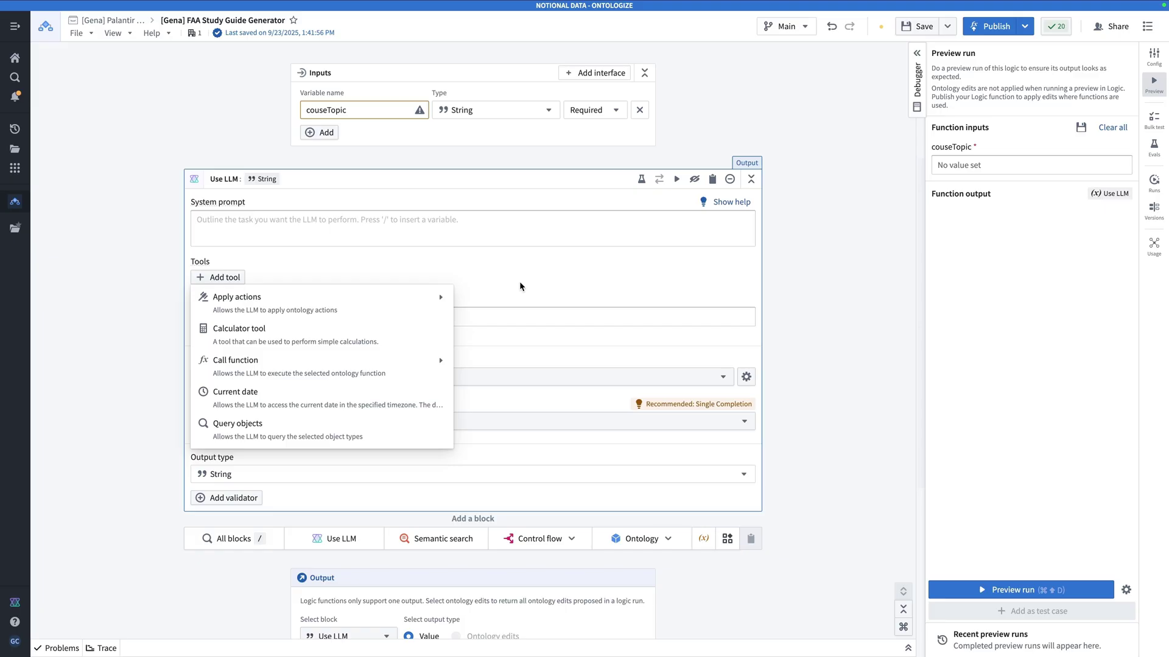
{"action": "left_click", "coordinate": [374, 317]}
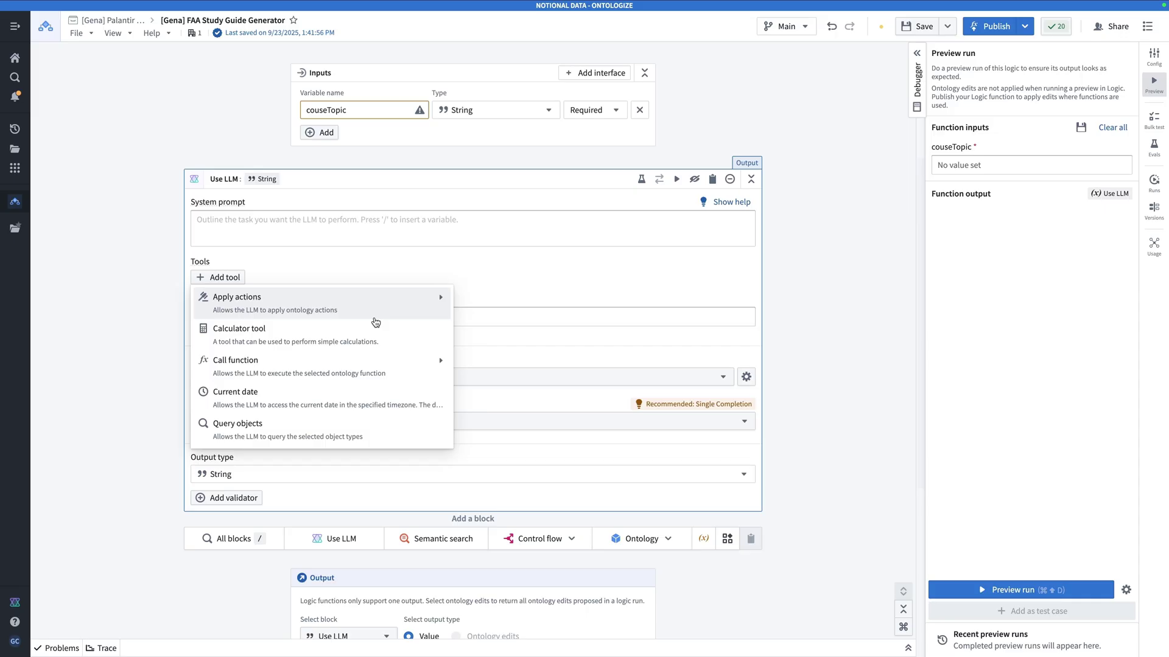
{"action": "left_click", "coordinate": [375, 322]}
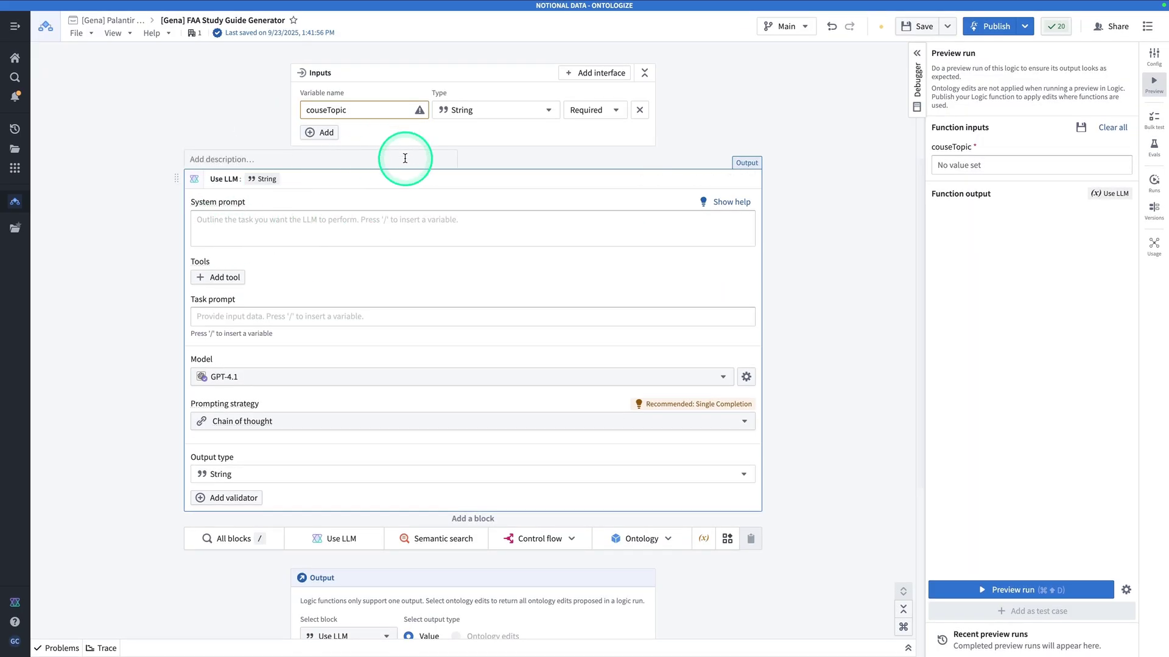
- Reveal the Add a block option in the gap above the Use LLM block
{"action": "mouse_move", "coordinate": [463, 162]}
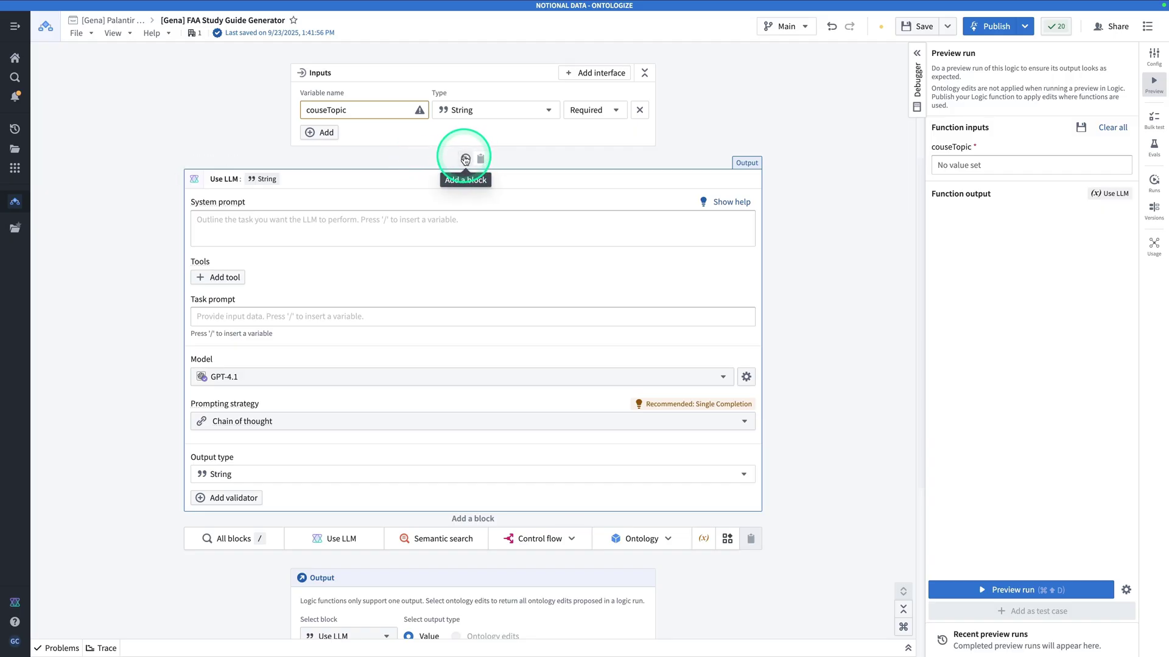
- Insert a Semantic search block above the LLM block, renamed 'Find relevant Chunks'
{"action": "left_click", "coordinate": [465, 159]}
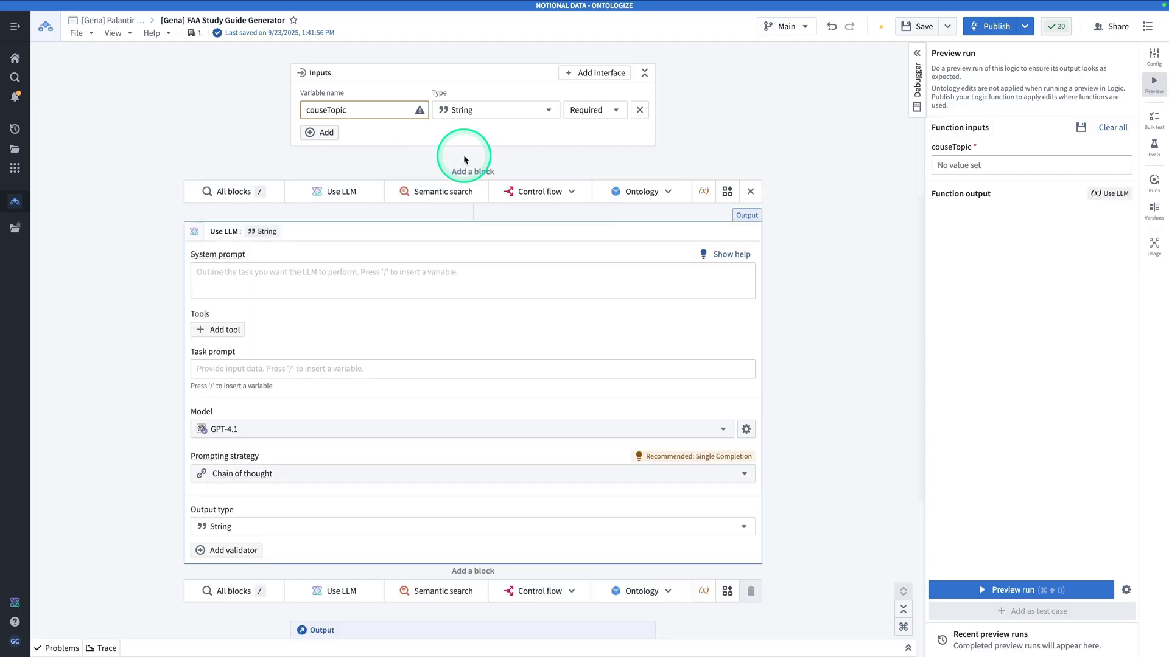
{"action": "mouse_move", "coordinate": [432, 190]}
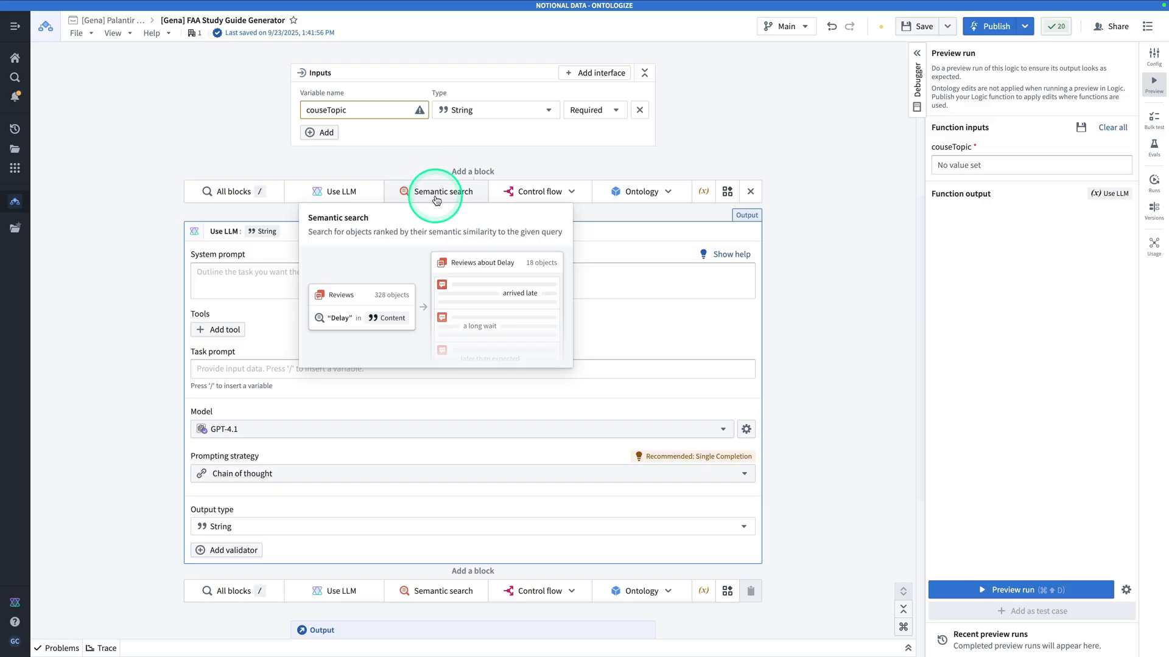
{"action": "left_click", "coordinate": [450, 194]}
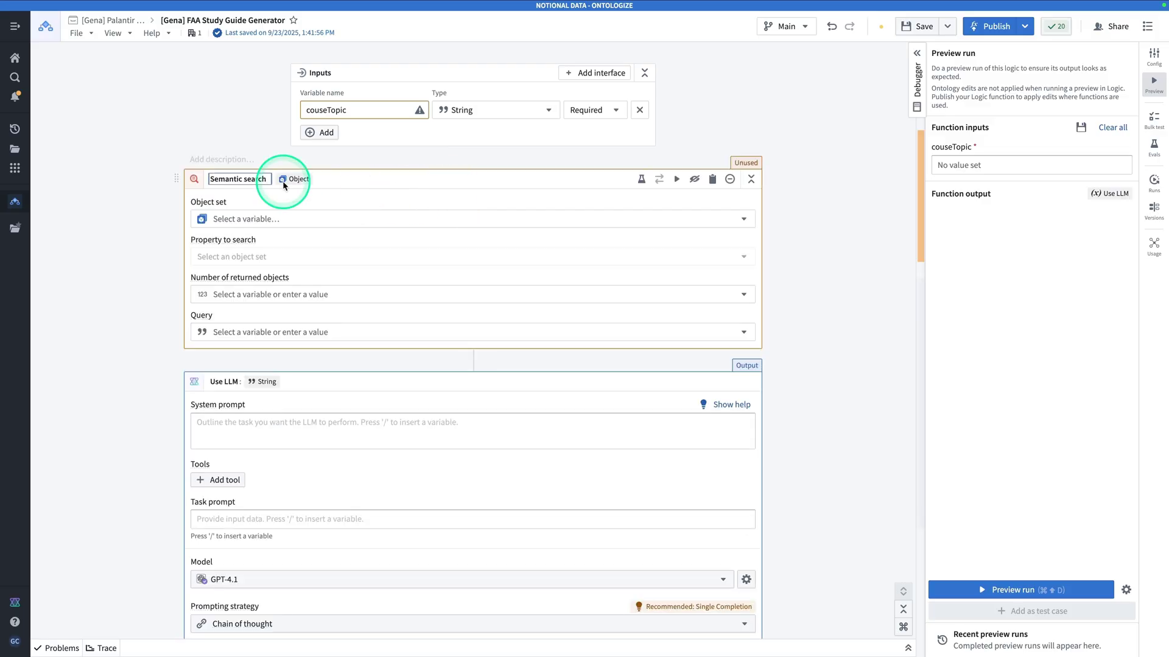
{"action": "triple_click", "coordinate": [223, 177]}
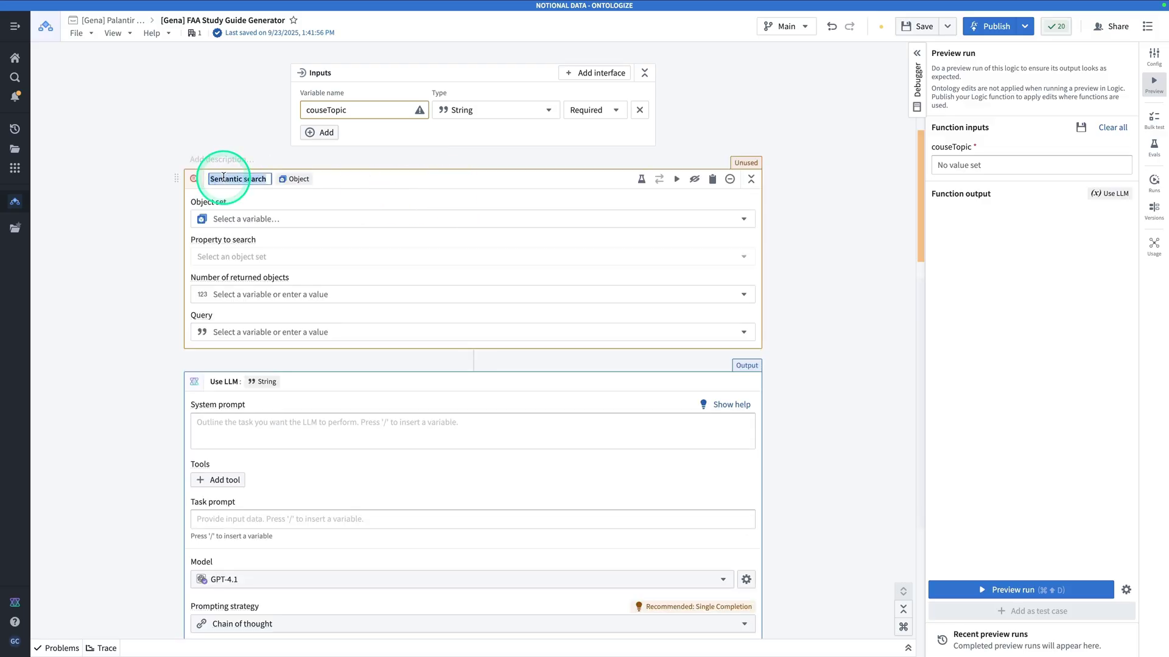
{"action": "type", "text": "Find"}
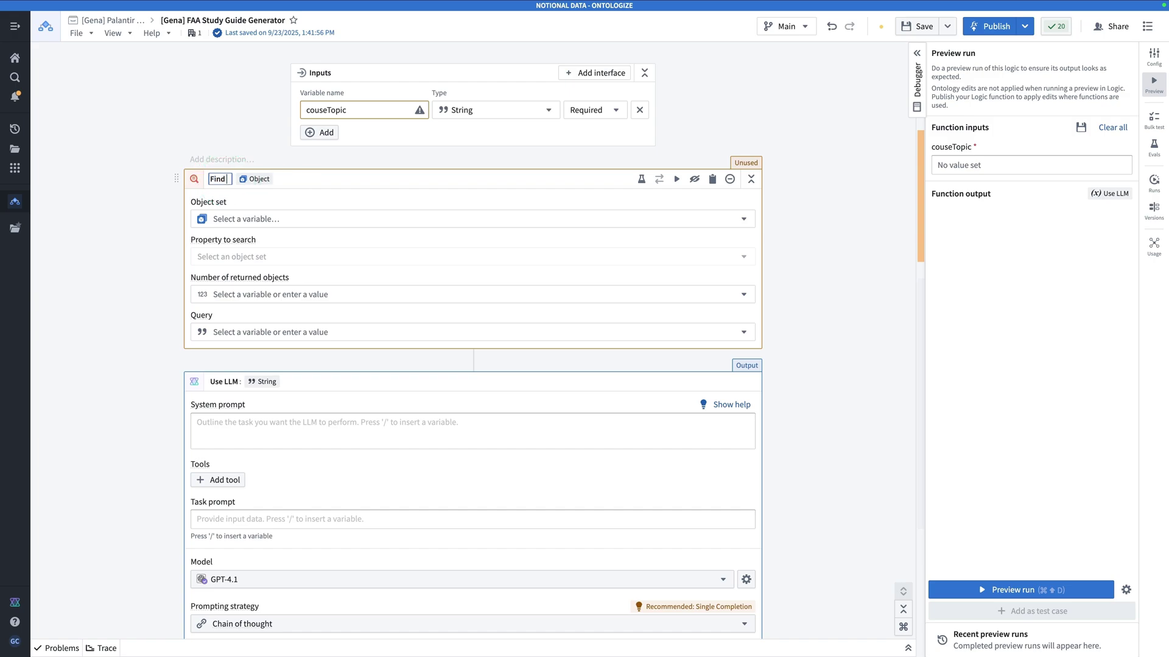
{"action": "type", "text": " relevant Chunks"}
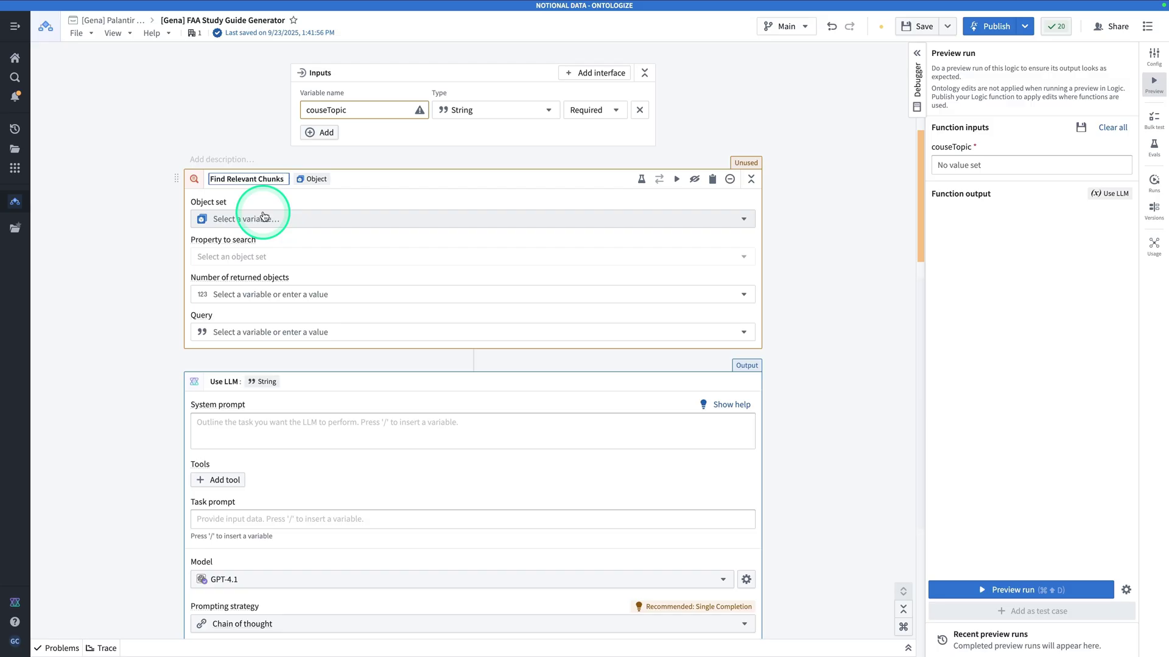
- Set the search's object set to all [Gena] FAA Chunks and its searched property to Embedding
{"action": "left_click", "coordinate": [267, 222]}
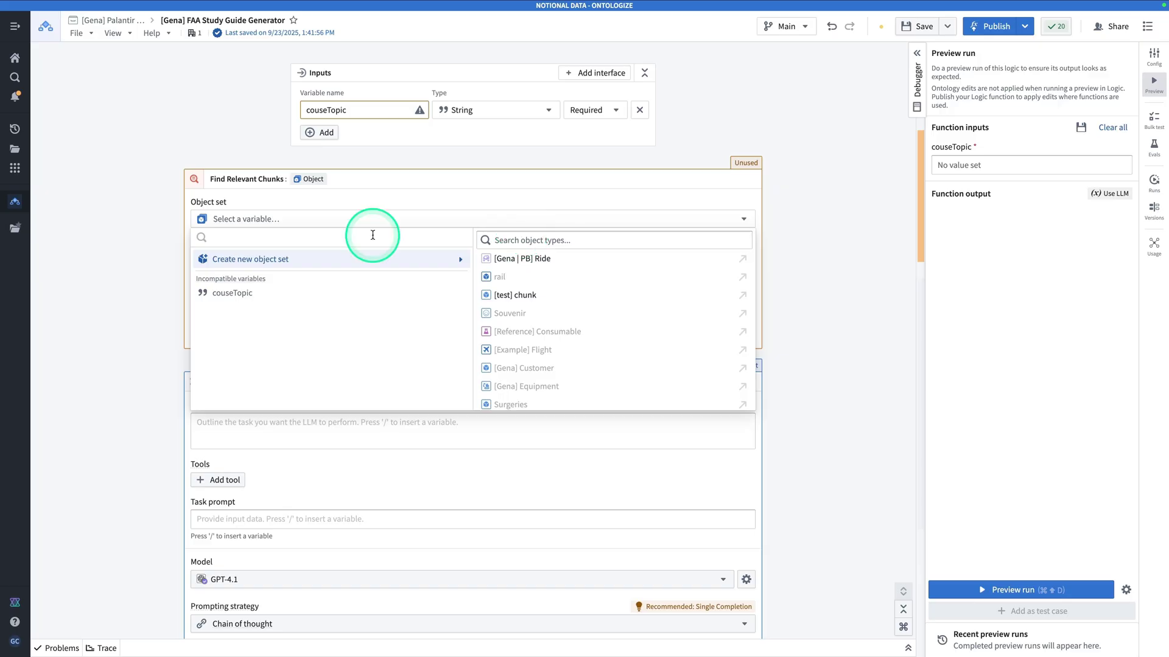
{"action": "left_click", "coordinate": [523, 232]}
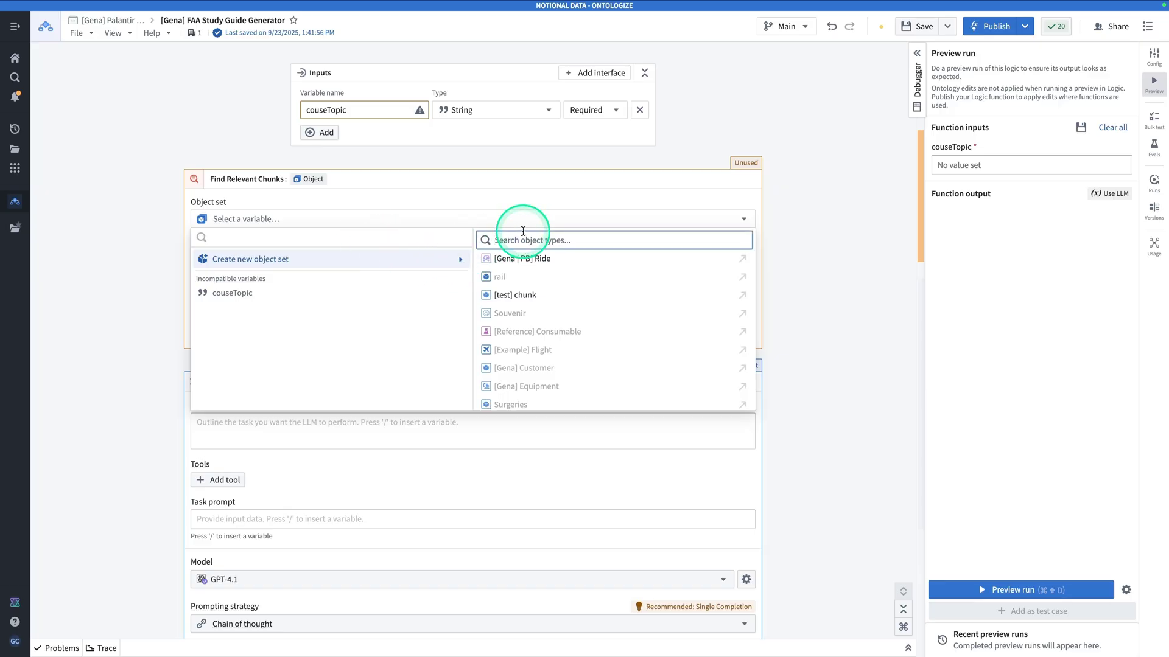
{"action": "type", "text": "[Gen"}
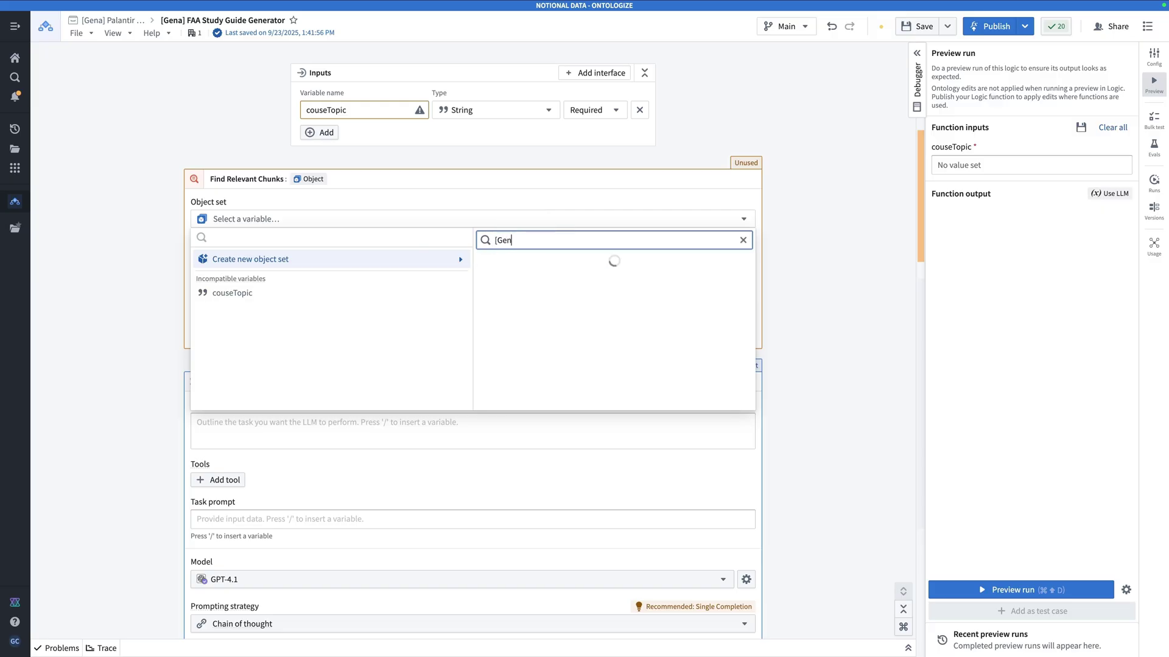
{"action": "type", "text": "a] FAA"}
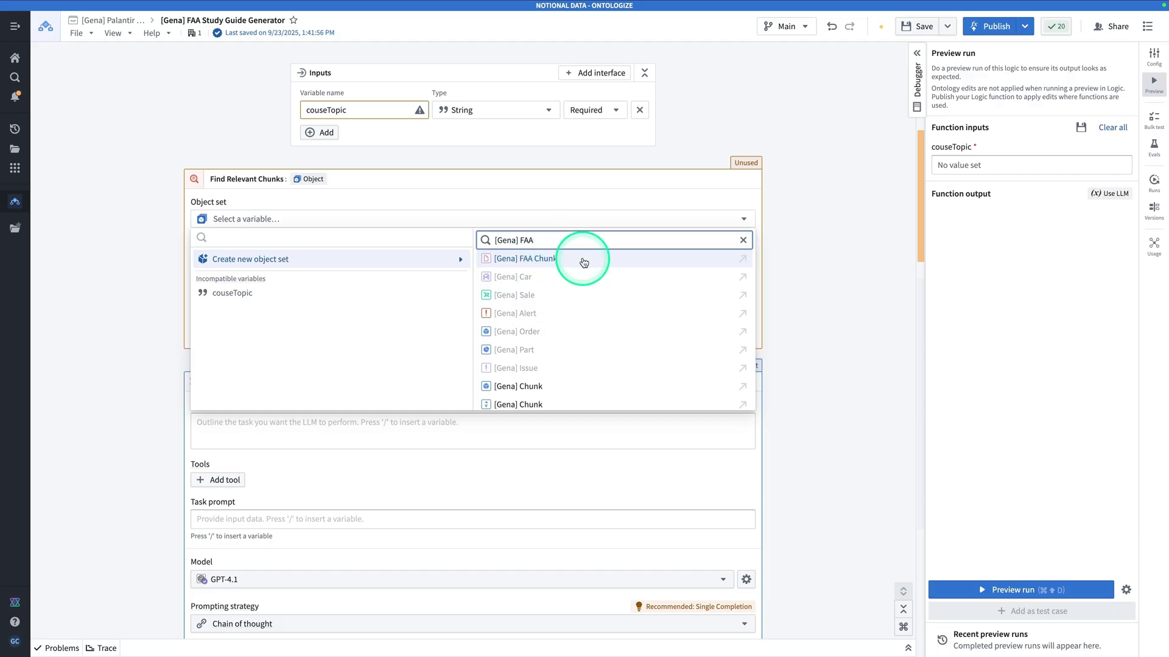
{"action": "left_click", "coordinate": [583, 262]}
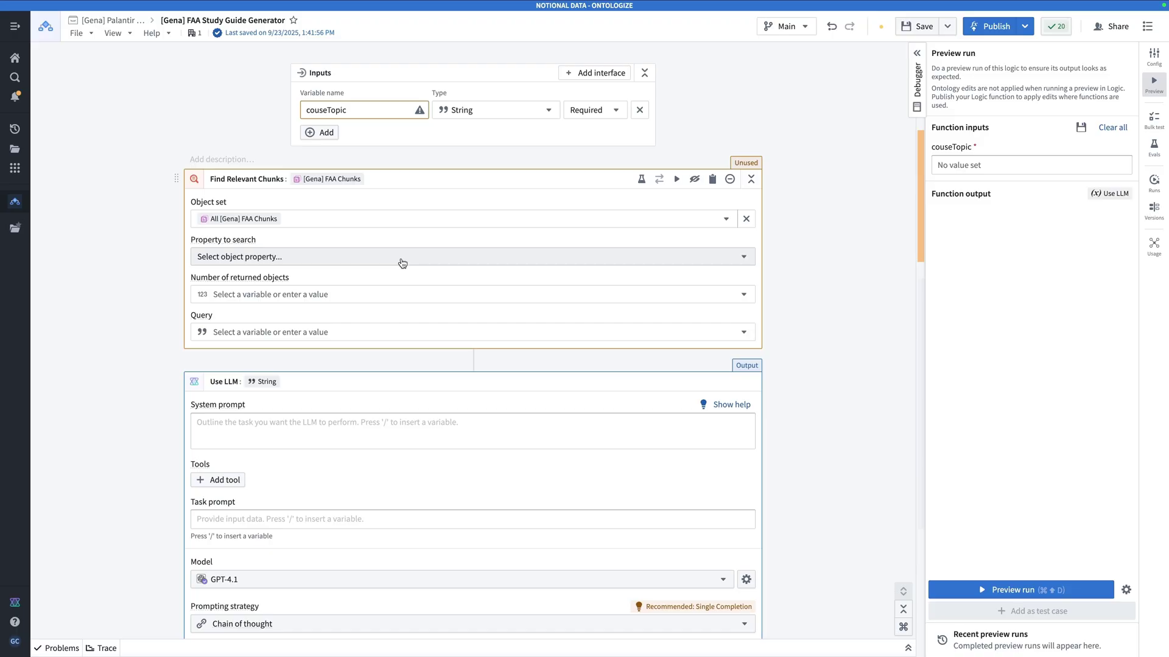
{"action": "left_click_drag", "start_coordinate": [402, 262], "coordinate": [321, 258]}
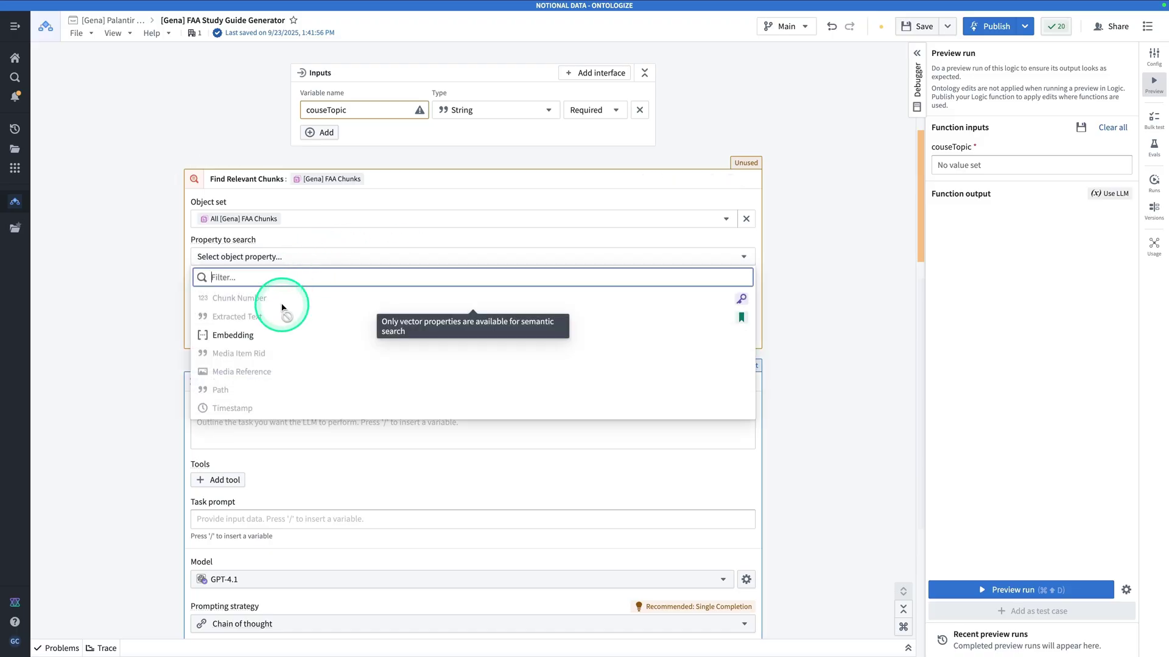
{"action": "left_click", "coordinate": [279, 337]}
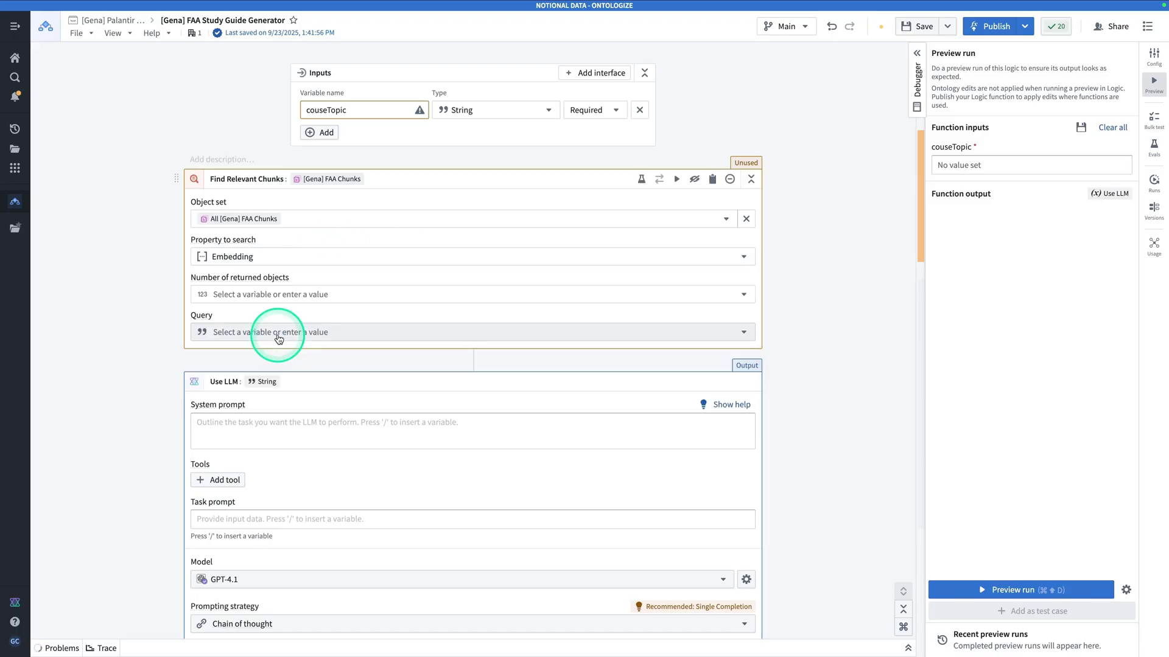
- Have Find Relevant Chunks return a manually entered 10 objects, with couseTopic as the query
{"action": "left_click", "coordinate": [279, 295]}
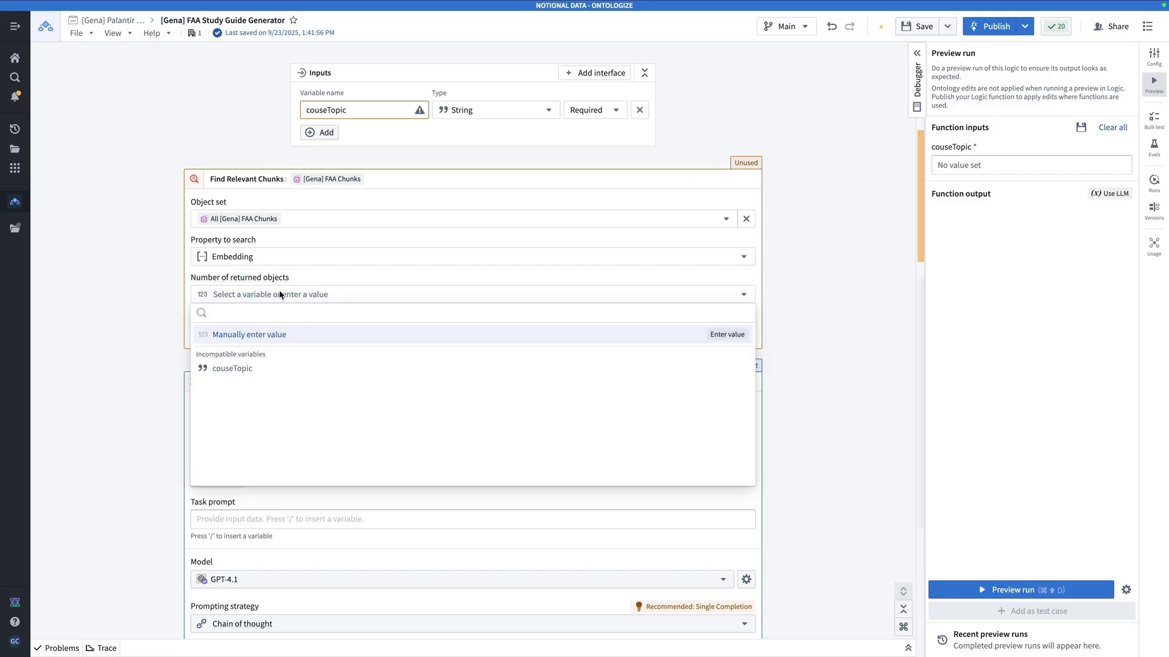
{"action": "type", "text": "10"}
{"action": "key", "text": "Return"}
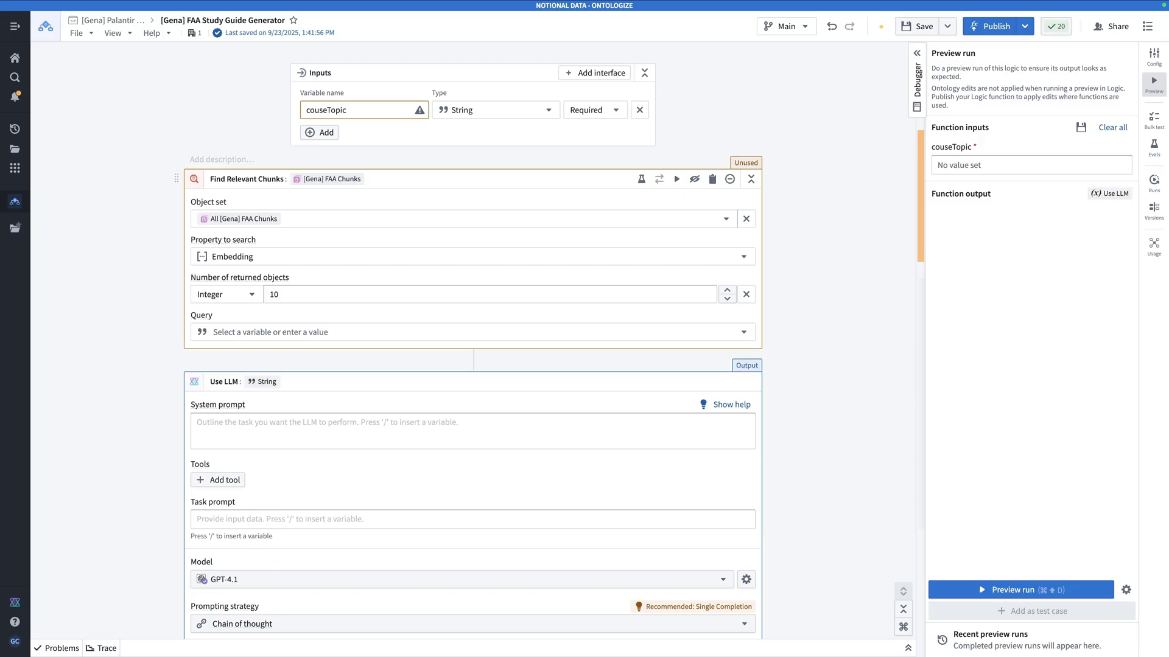
{"action": "left_click", "coordinate": [279, 292]}
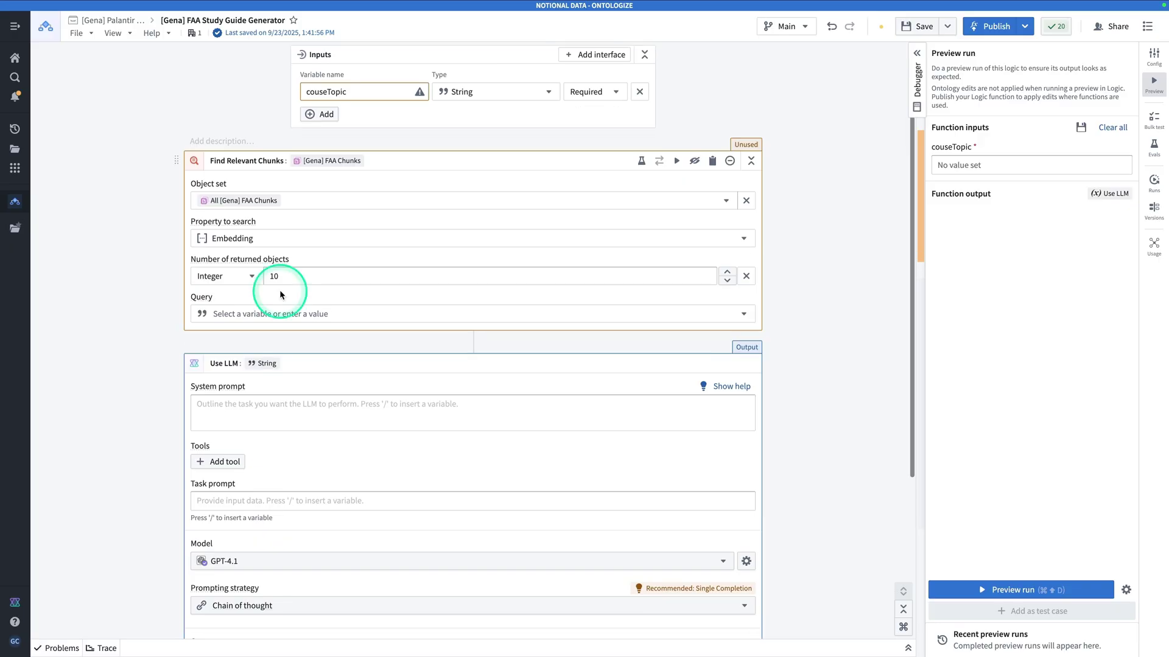
{"action": "left_click", "coordinate": [308, 336]}
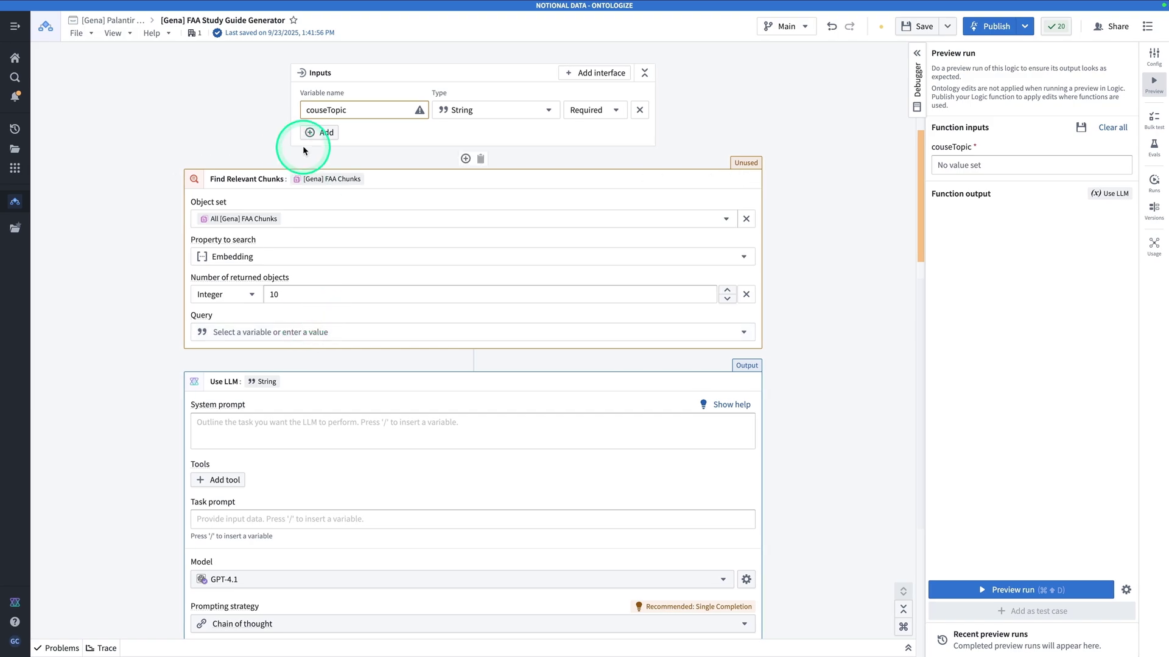
{"action": "left_click", "coordinate": [336, 132]}
{"action": "left_click", "coordinate": [331, 103]}
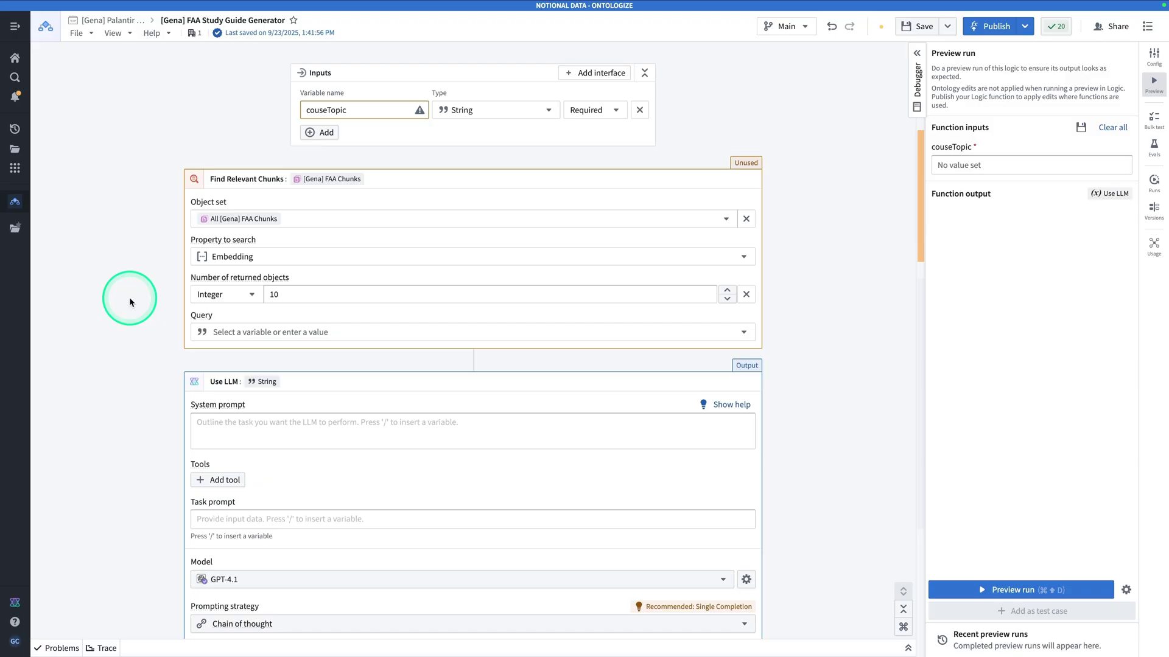
{"action": "left_click", "coordinate": [294, 335]}
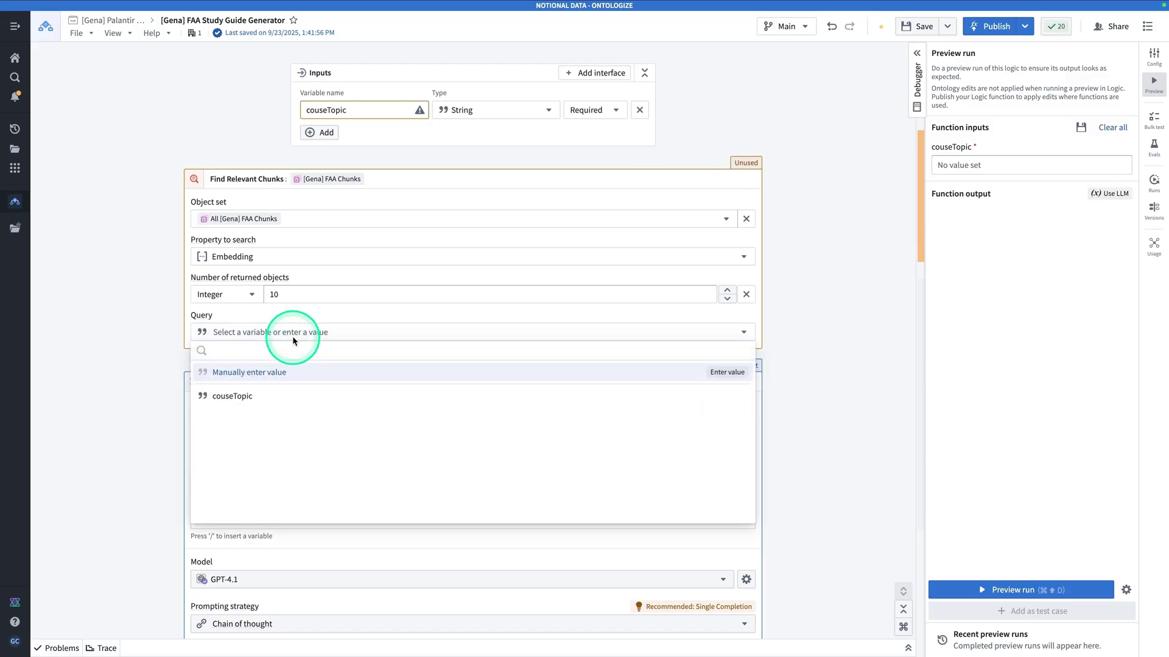
{"action": "left_click", "coordinate": [248, 401]}
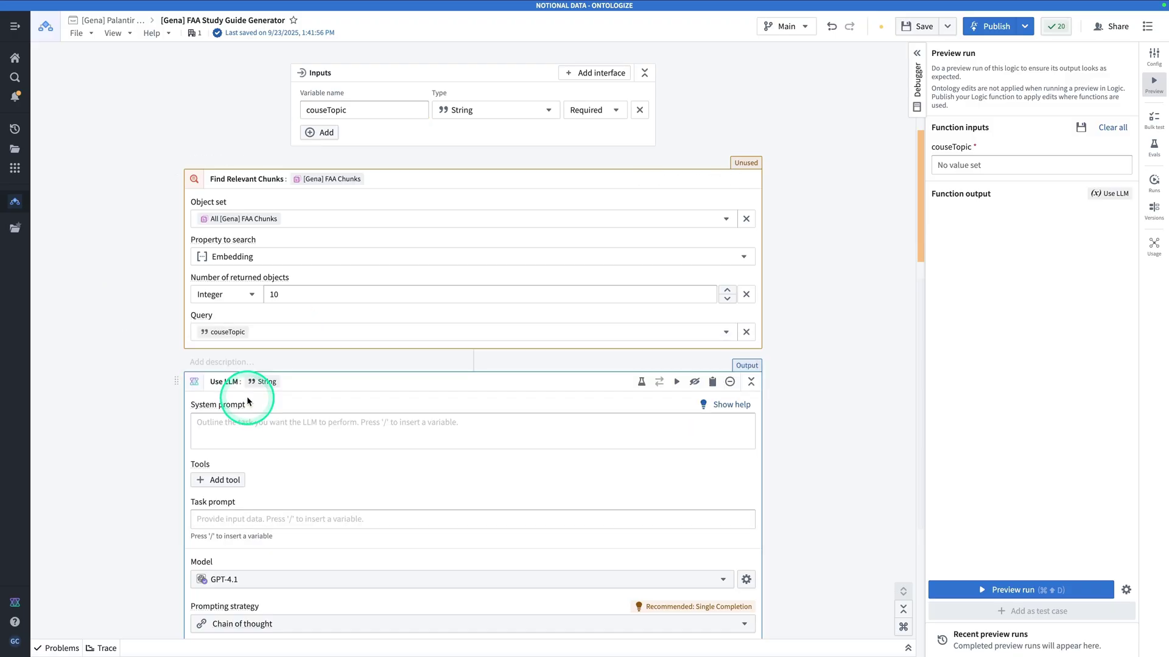
- Begin the Use LLM system prompt with 'You are assistant flight instructor.'
{"action": "scroll", "coordinate": [254, 402], "scroll_direction": "down", "scroll_amount": 1}
{"action": "scroll", "coordinate": [252, 396], "scroll_direction": "down", "scroll_amount": 3}
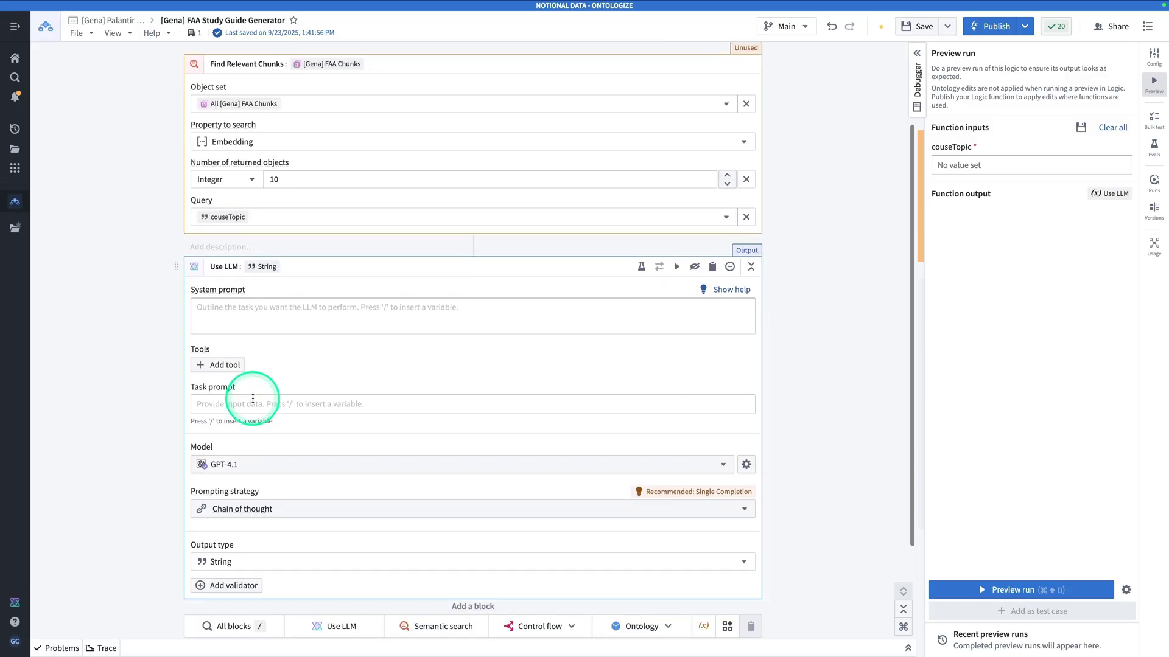
{"action": "scroll", "coordinate": [292, 393], "scroll_direction": "up", "scroll_amount": 4}
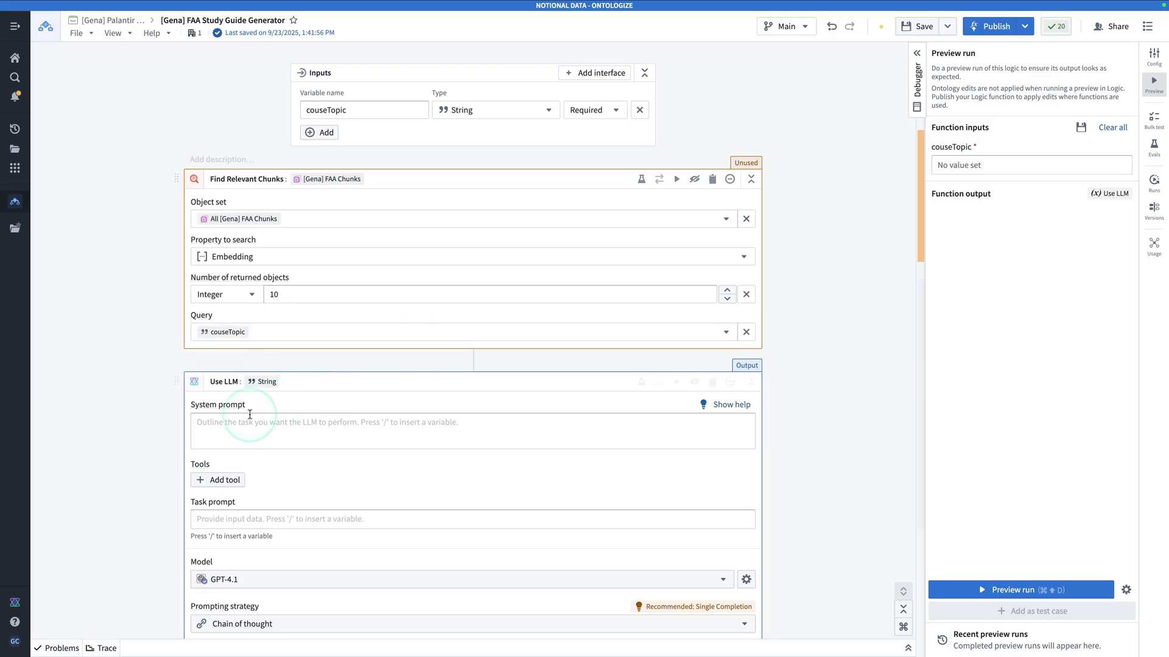
{"action": "scroll", "coordinate": [262, 437], "scroll_direction": "down", "scroll_amount": 4}
{"action": "scroll", "coordinate": [263, 442], "scroll_direction": "up", "scroll_amount": 4}
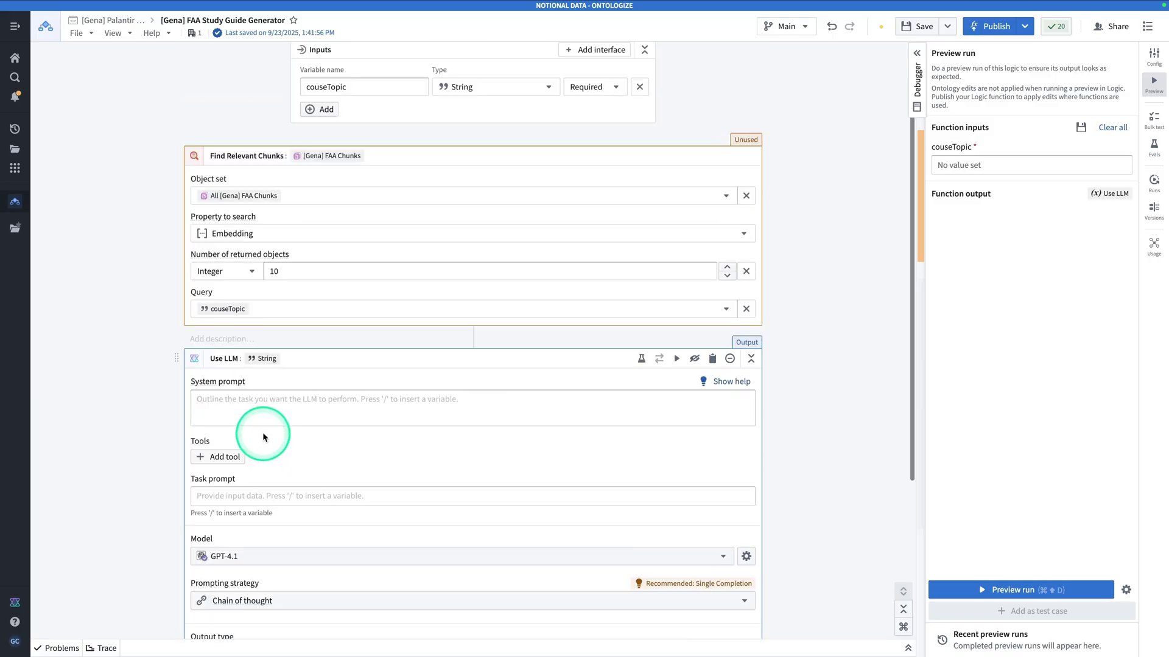
{"action": "left_click", "coordinate": [275, 399]}
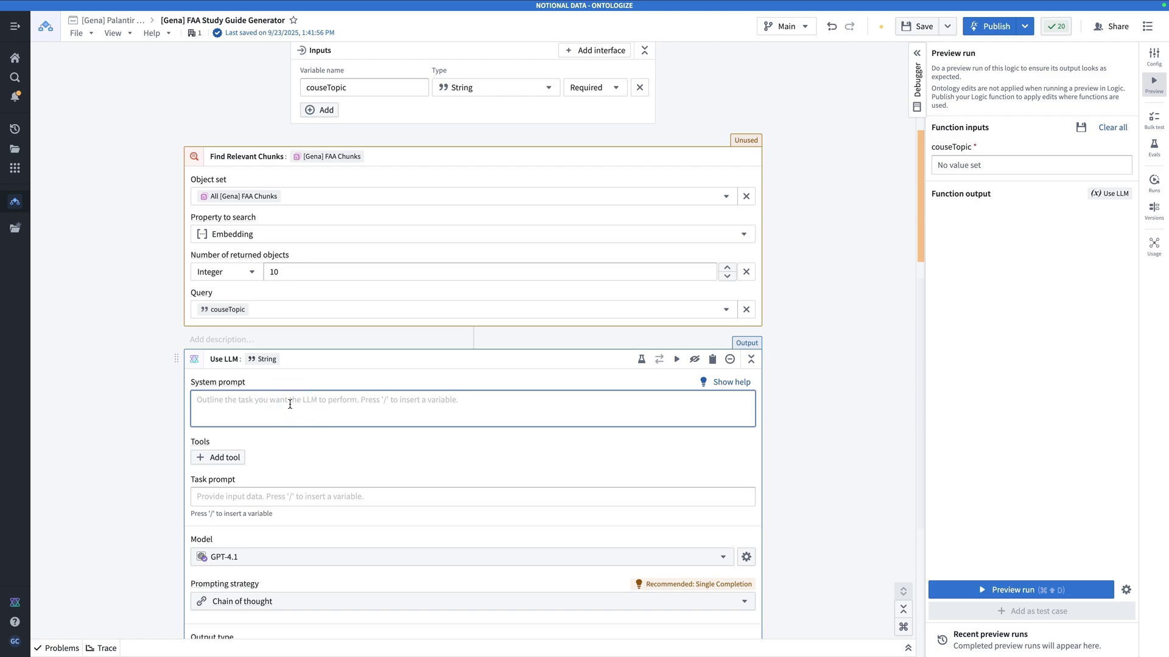
{"action": "type", "text": "You are ass"}
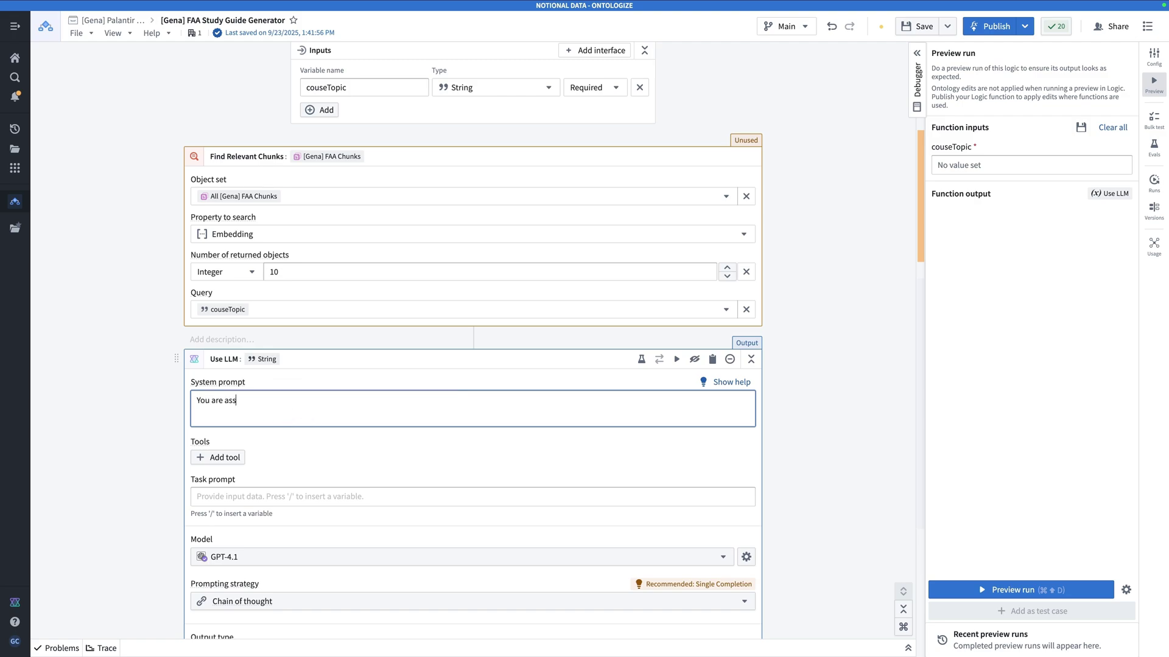
{"action": "type", "text": "istant "}
{"action": "type", "text": "flight instructor."}
{"action": "type", "text": " Yo"}
{"action": "key", "text": "BackSpace"}
- Add the job: generate study guides for prospective pilots, summarizing the relevant chunks into a nice-looking guide
{"action": "type", "text": "Your job is to generate tu"}
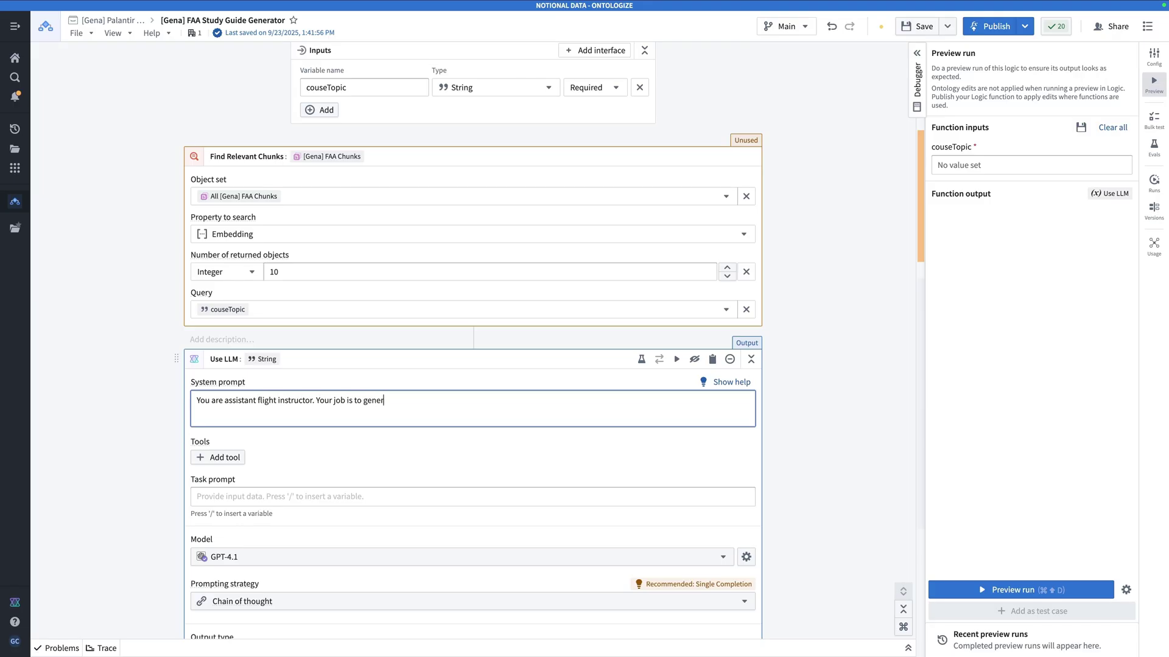
{"action": "key", "text": "BackSpace"}
{"action": "key", "text": "BackSpace"}
{"action": "type", "text": "study guides for prospective "}
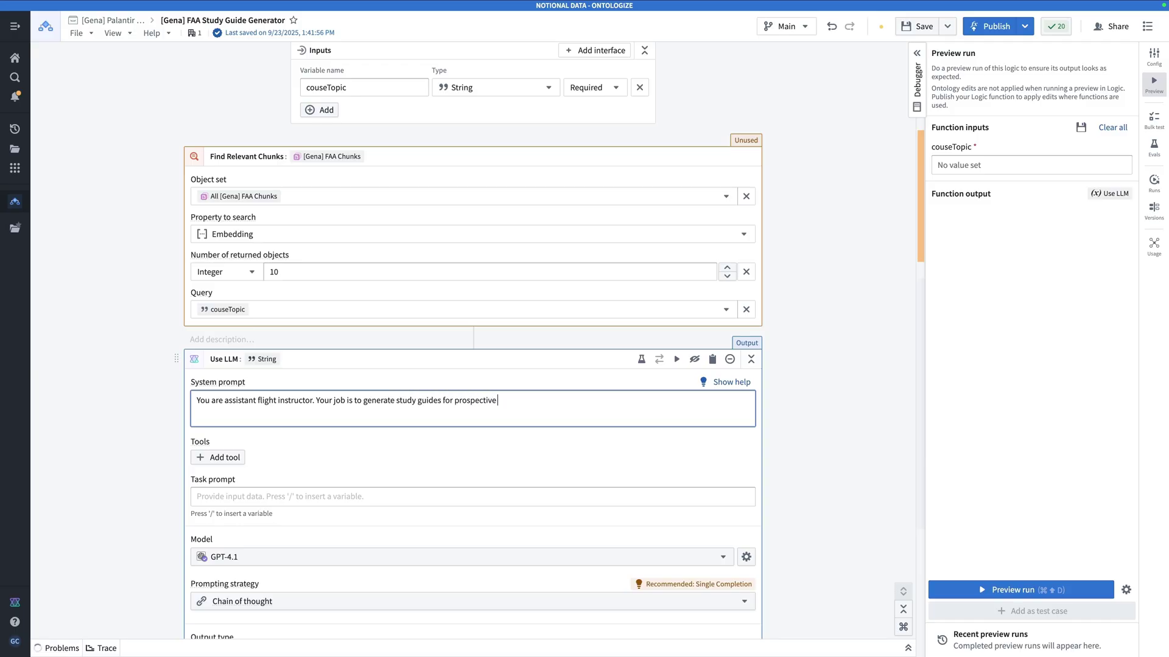
{"action": "type", "text": "pilots on the course topic of their hoi"}
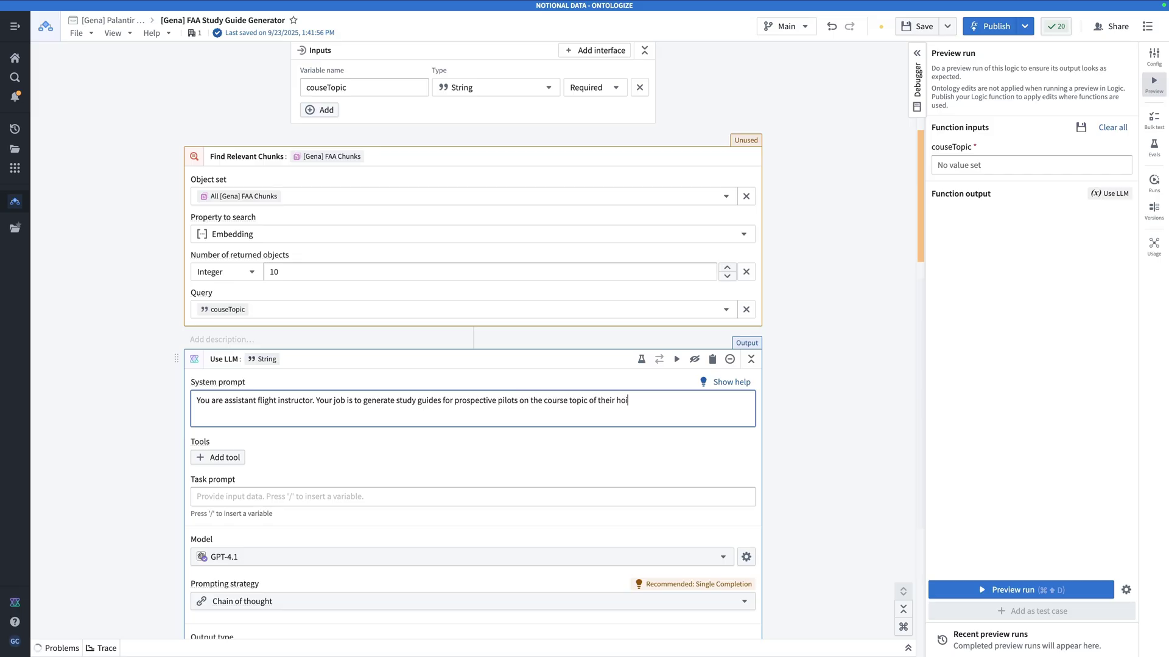
{"action": "type", "text": "c"}
{"action": "key", "text": "BackSpace"}
{"action": "key", "text": "BackSpace"}
{"action": "type", "text": "choice. Given the relevant chunks, summarize and f"}
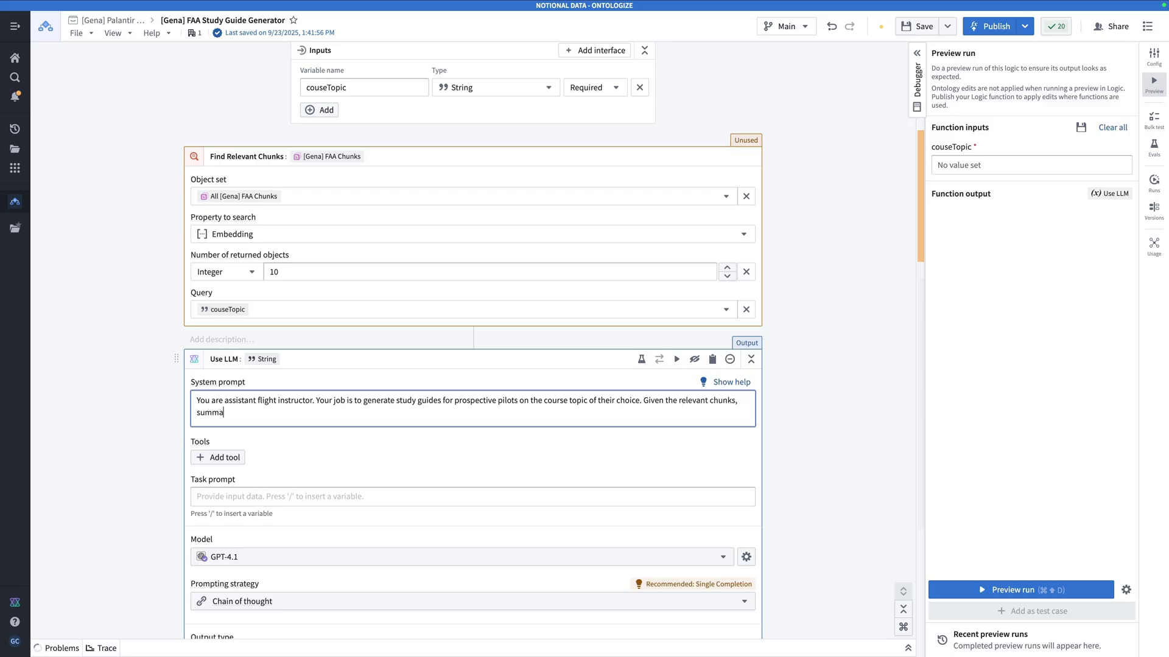
{"action": "type", "text": "ormat that info"}
{"action": "type", "text": "orkmation"}
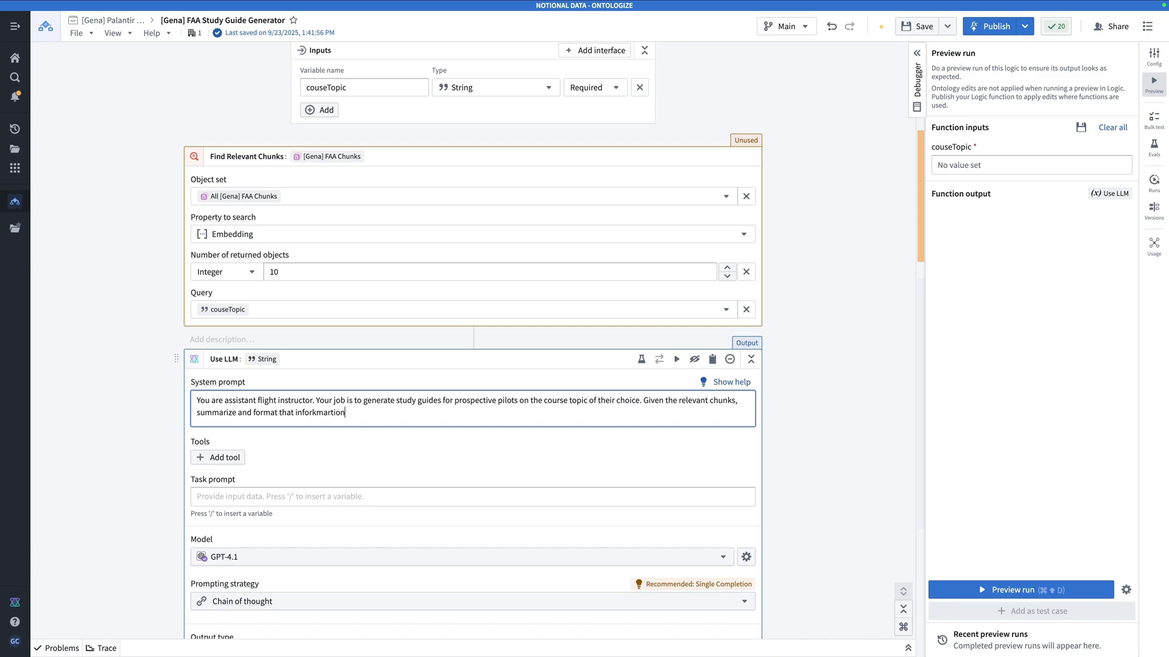
{"action": "key", "text": "BackSpace"}
{"action": "key", "text": "BackSpace"}
{"action": "key", "text": "BackSpace"}
{"action": "key", "text": "BackSpace"}
{"action": "key", "text": "BackSpace"}
{"action": "key", "text": "BackSpace"}
{"action": "key", "text": "BackSpace"}
{"action": "type", "text": "mation into a nice-l looking study gui"}
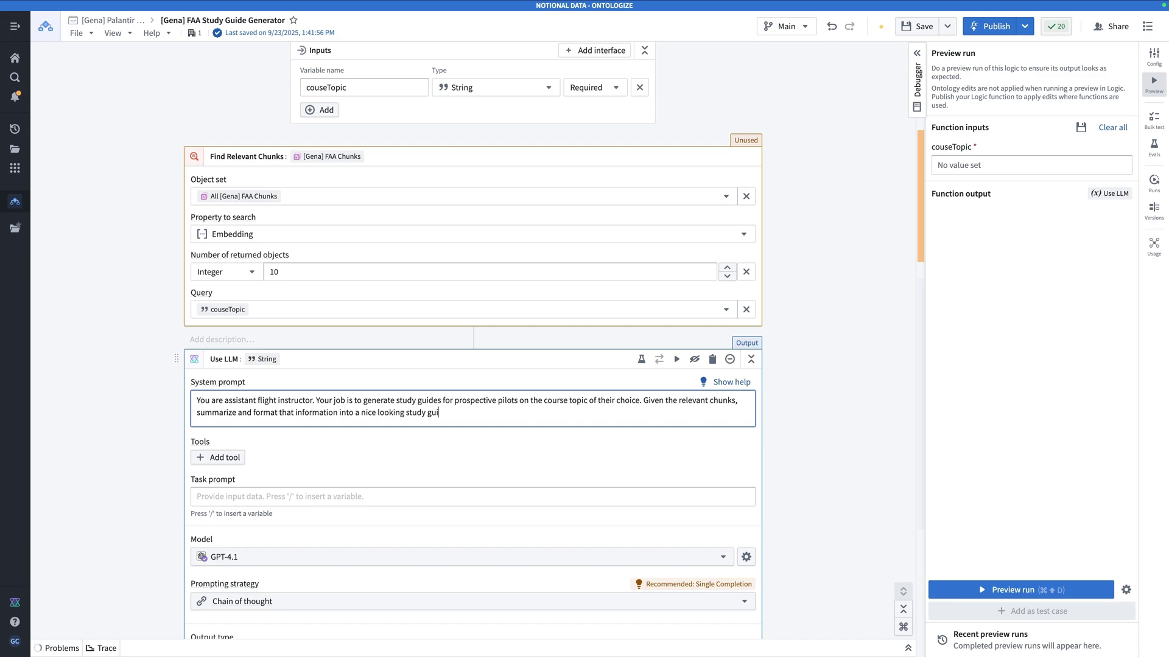
{"action": "type", "text": "de."}
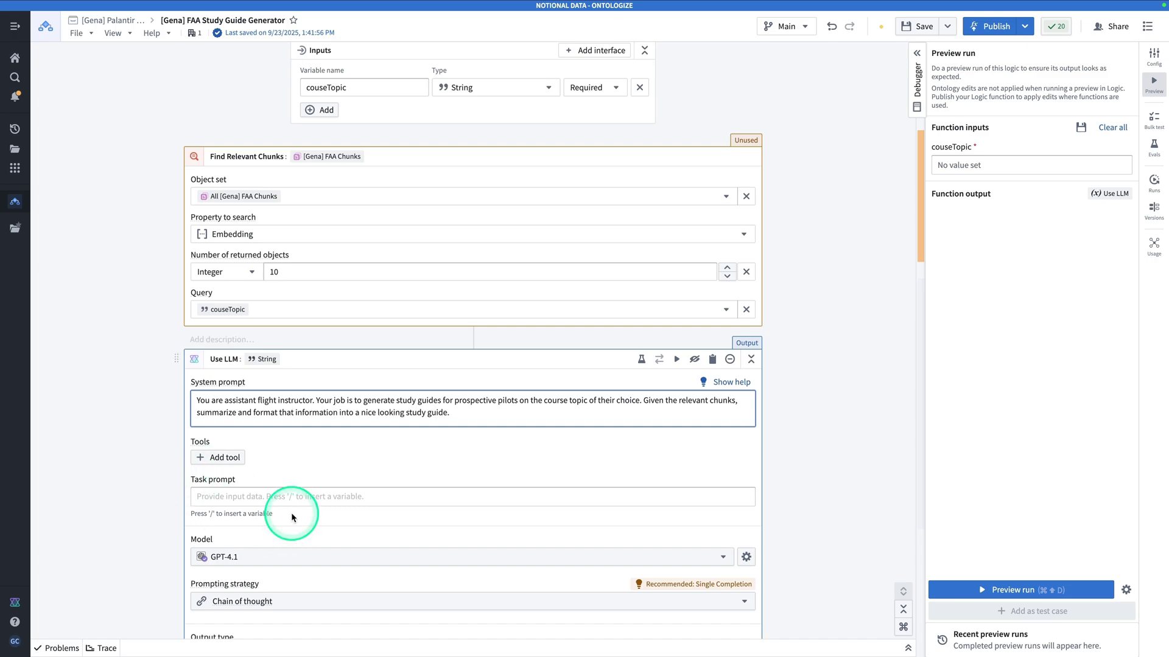
- Write 'Topic:' followed by the couseTopic variable in the task prompt, then start a new line
{"action": "left_click", "coordinate": [315, 501]}
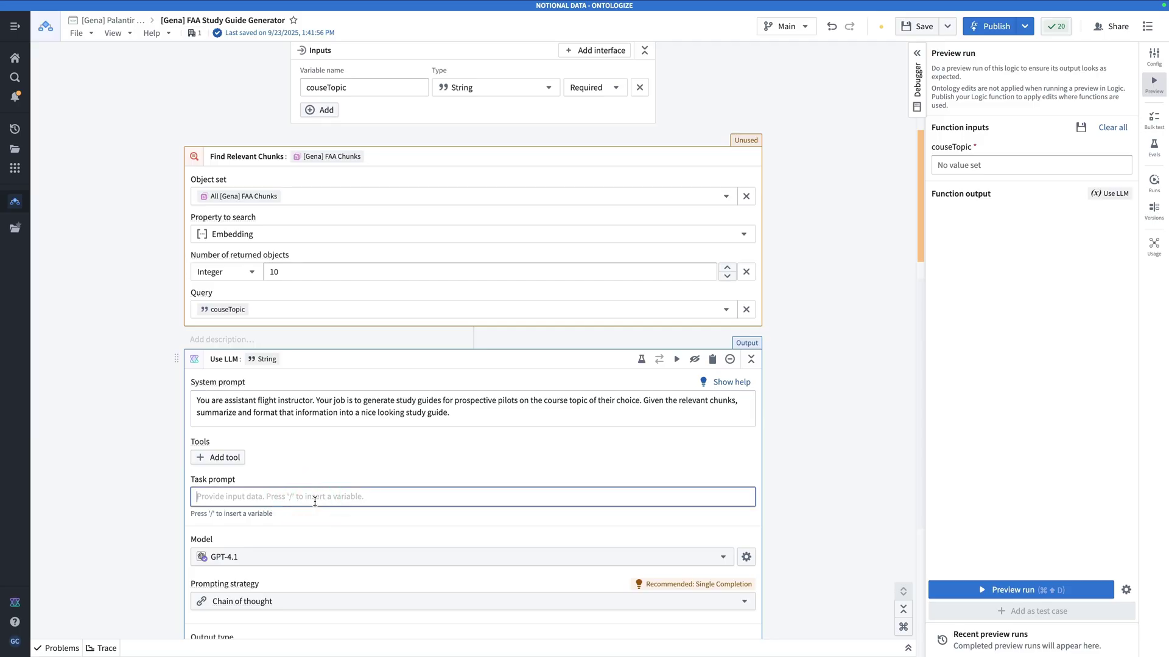
{"action": "type", "text": "Topic: /"}
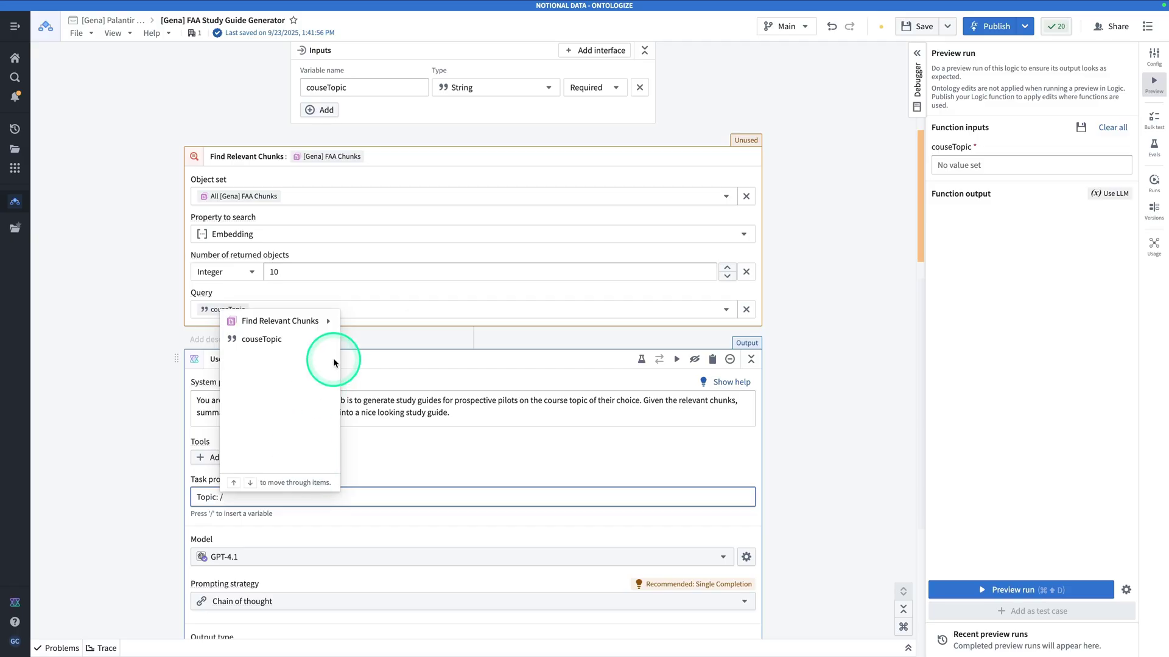
{"action": "left_click", "coordinate": [295, 339]}
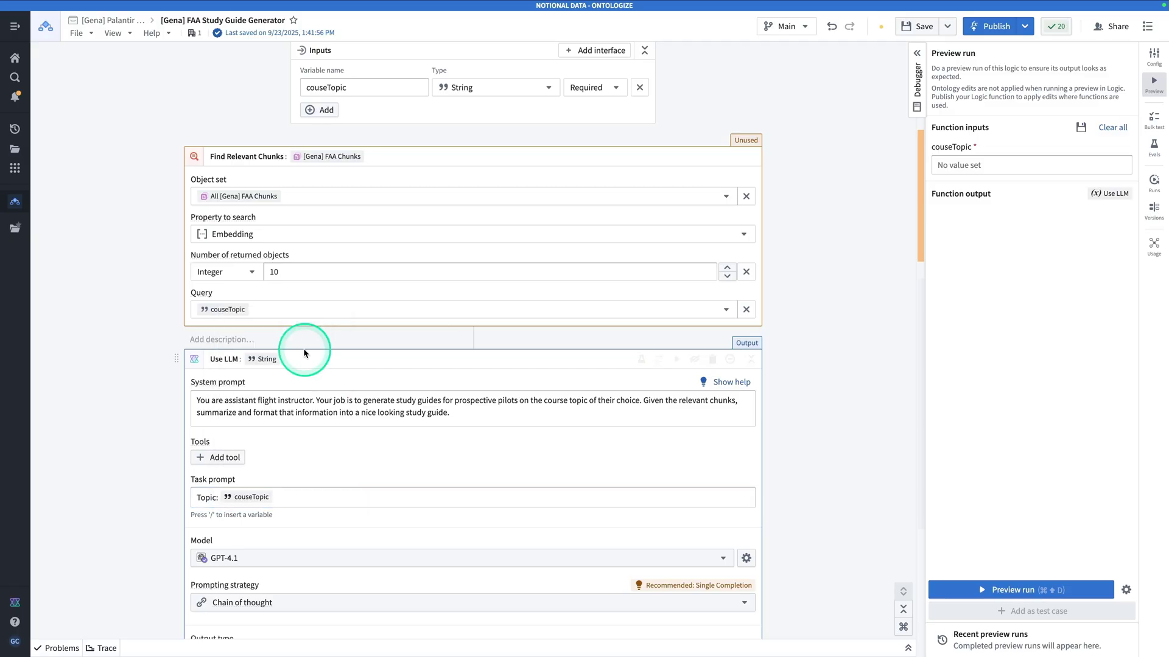
{"action": "left_click", "coordinate": [349, 500]}
{"action": "key", "text": "Return"}
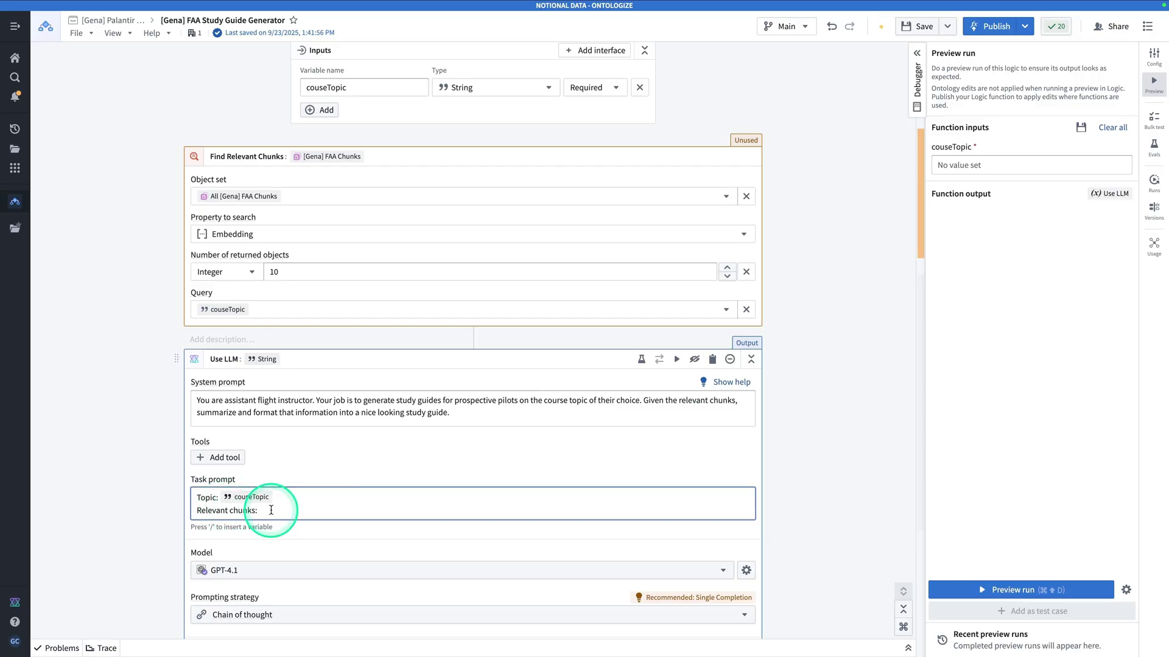
- Insert a variable after Relevant chunks, selecting Extracted Text from the Find Relevant Chunks results
{"action": "type", "text": "/"}
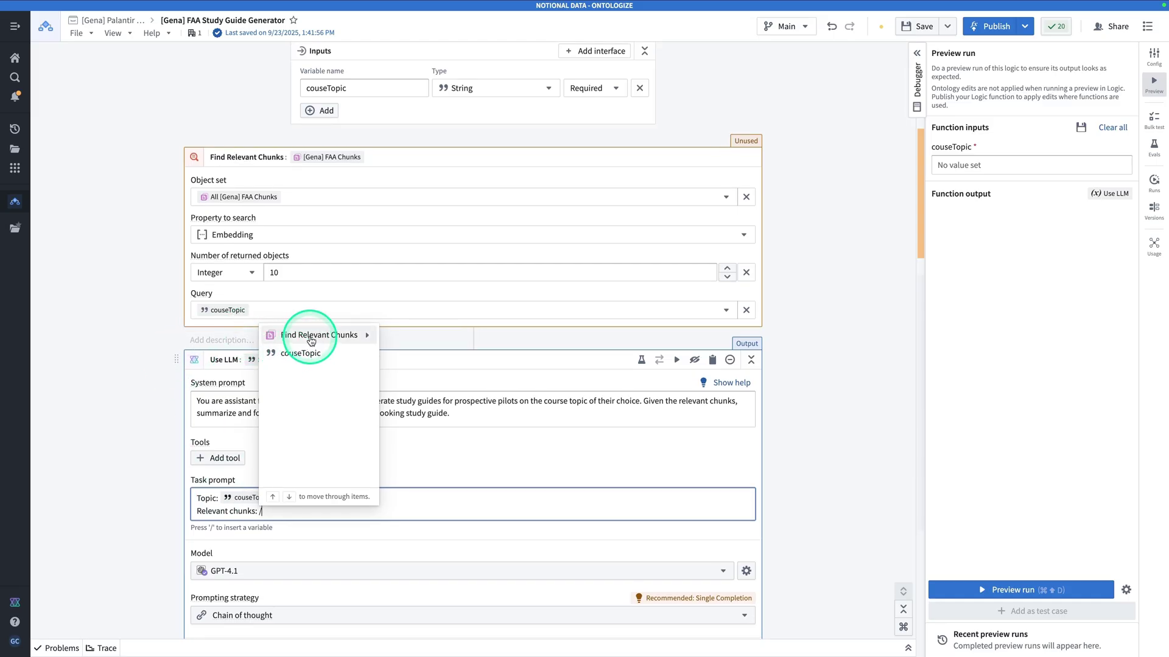
{"action": "scroll", "coordinate": [316, 338], "scroll_direction": "down", "scroll_amount": 1}
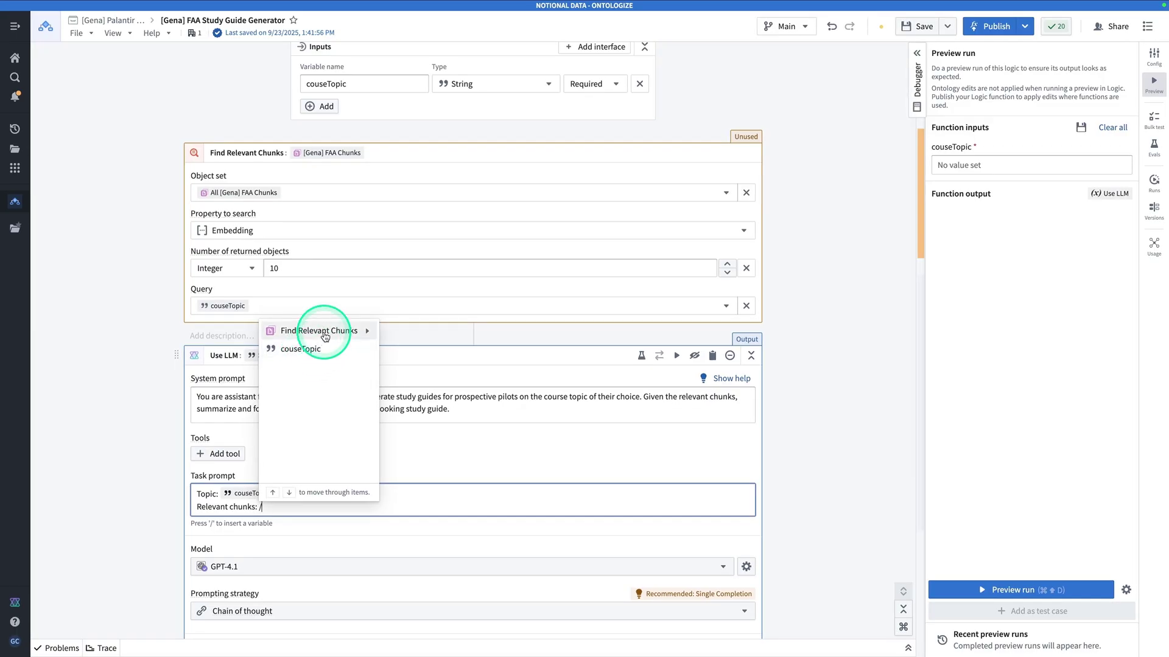
{"action": "left_click", "coordinate": [325, 335]}
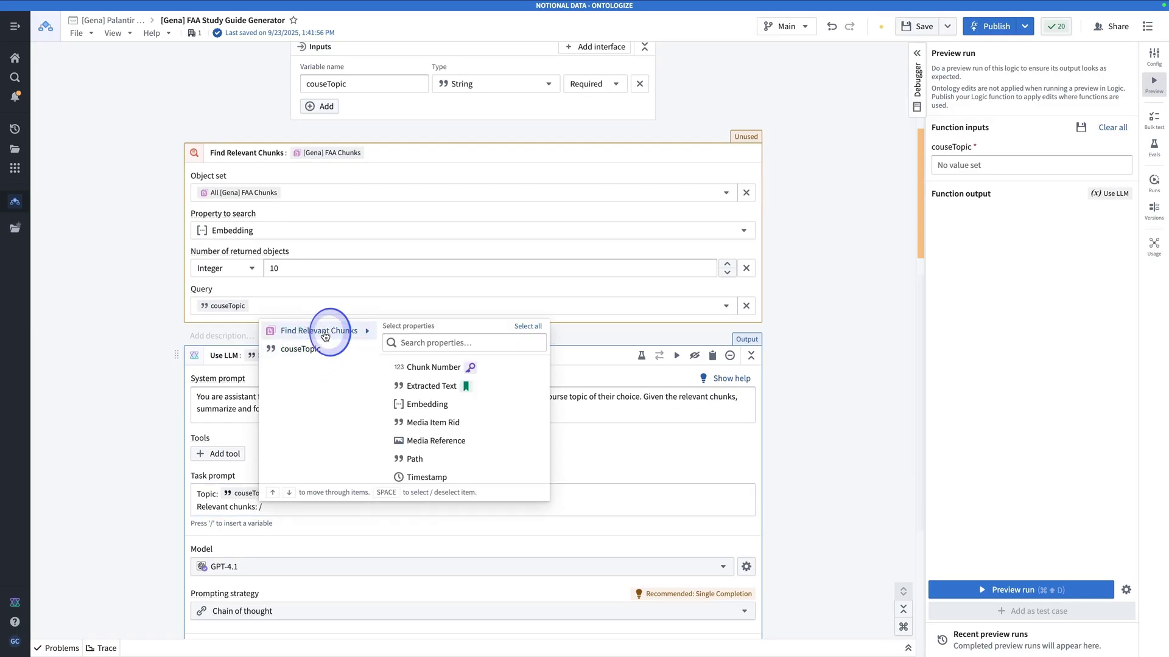
{"action": "left_click", "coordinate": [423, 362]}
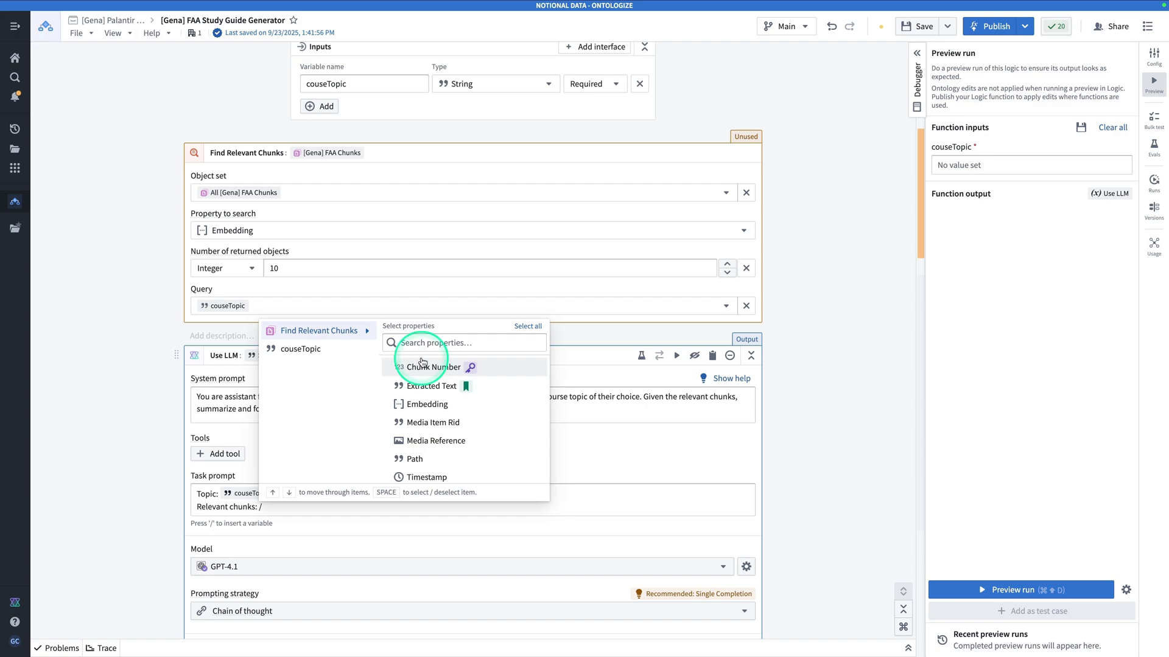
{"action": "left_click", "coordinate": [488, 388]}
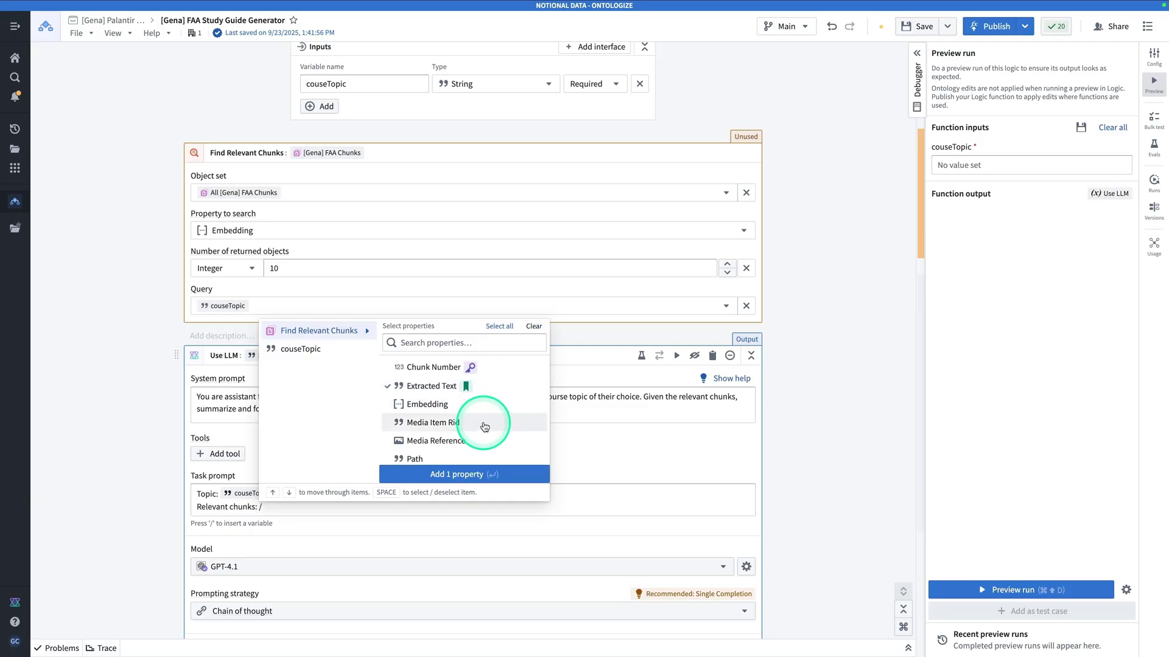
{"action": "left_click", "coordinate": [494, 478]}
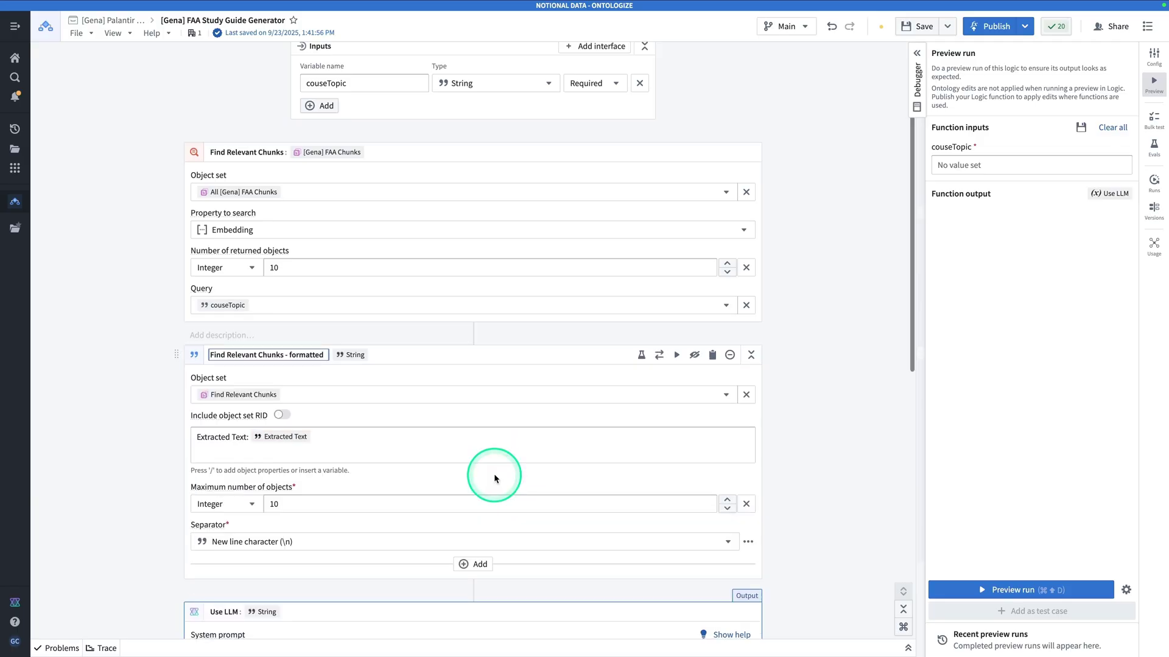
{"action": "scroll", "coordinate": [494, 478], "scroll_direction": "down", "scroll_amount": 5}
{"action": "scroll", "coordinate": [495, 478], "scroll_direction": "up", "scroll_amount": 3}
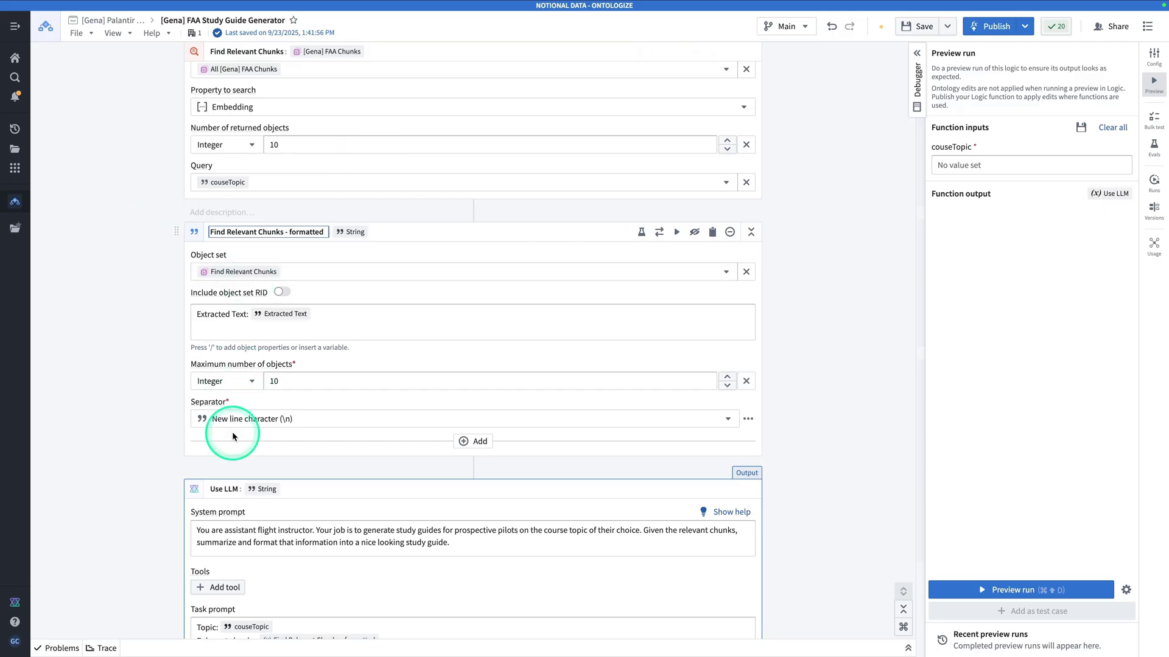
{"action": "scroll", "coordinate": [280, 506], "scroll_direction": "up", "scroll_amount": 3}
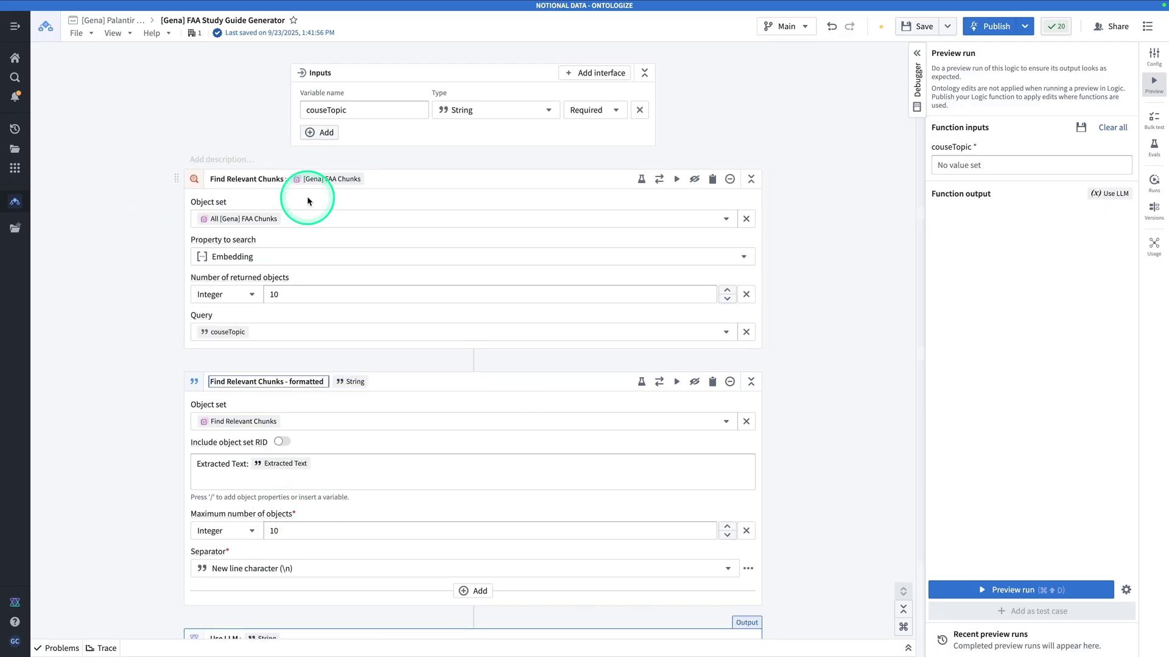
{"action": "scroll", "coordinate": [307, 196], "scroll_direction": "down", "scroll_amount": 3}
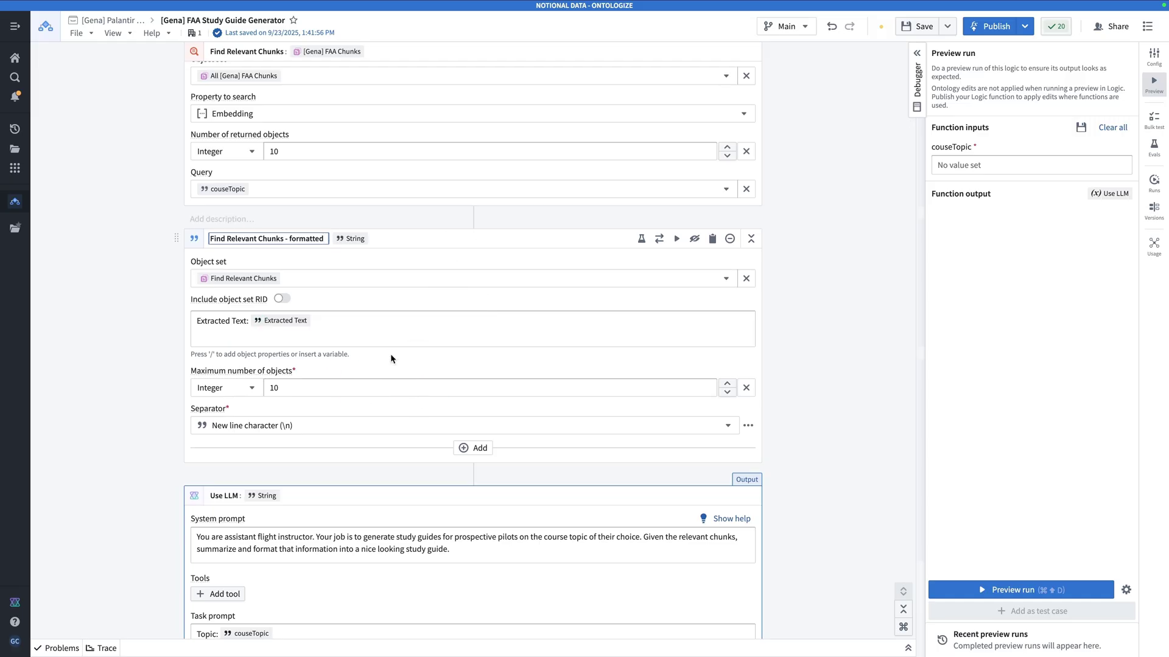
{"action": "scroll", "coordinate": [390, 357], "scroll_direction": "down", "scroll_amount": 3}
{"action": "left_click", "coordinate": [471, 456]}
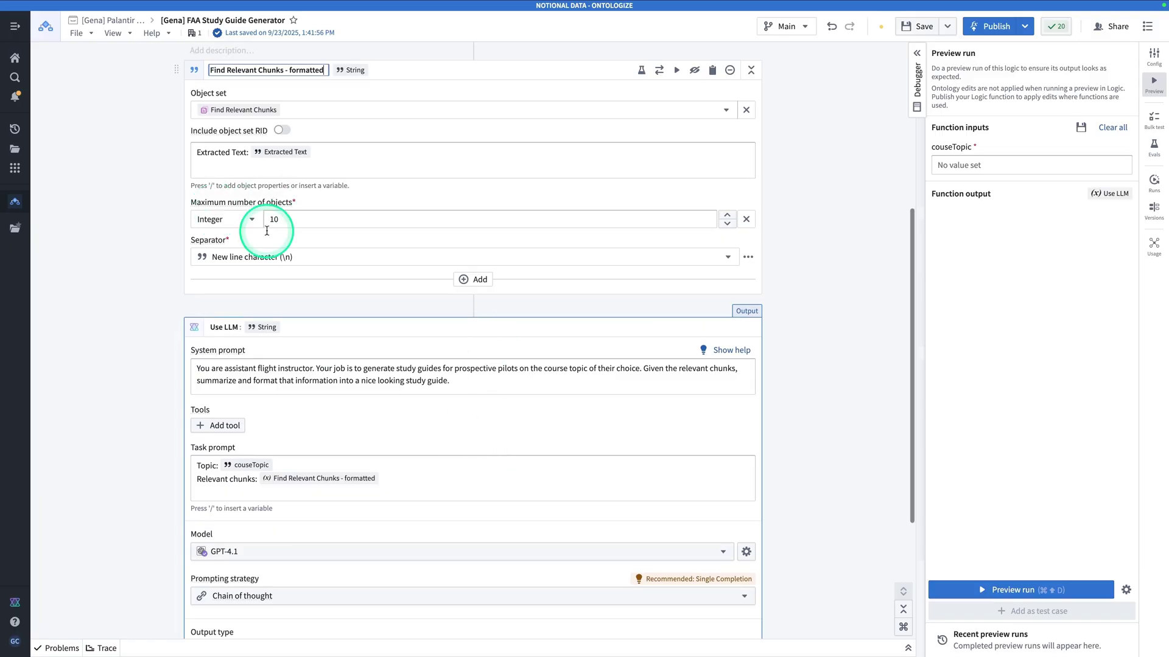
{"action": "scroll", "coordinate": [337, 261], "scroll_direction": "up", "scroll_amount": 4}
{"action": "scroll", "coordinate": [346, 399], "scroll_direction": "down", "scroll_amount": 3}
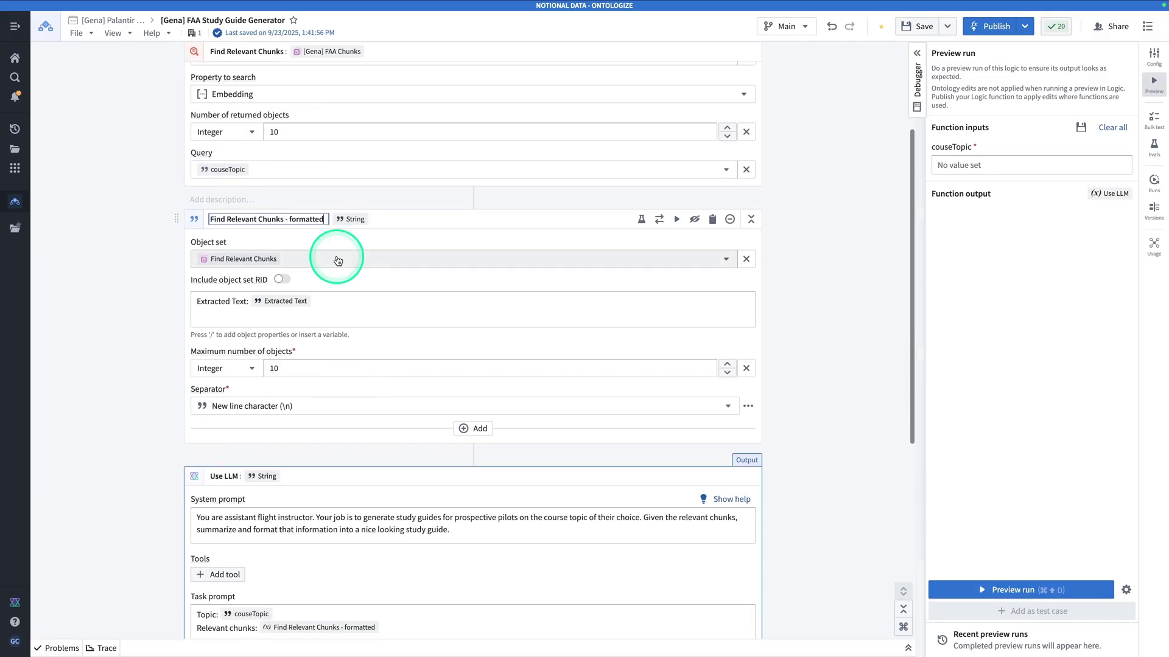
{"action": "scroll", "coordinate": [270, 338], "scroll_direction": "down", "scroll_amount": 4}
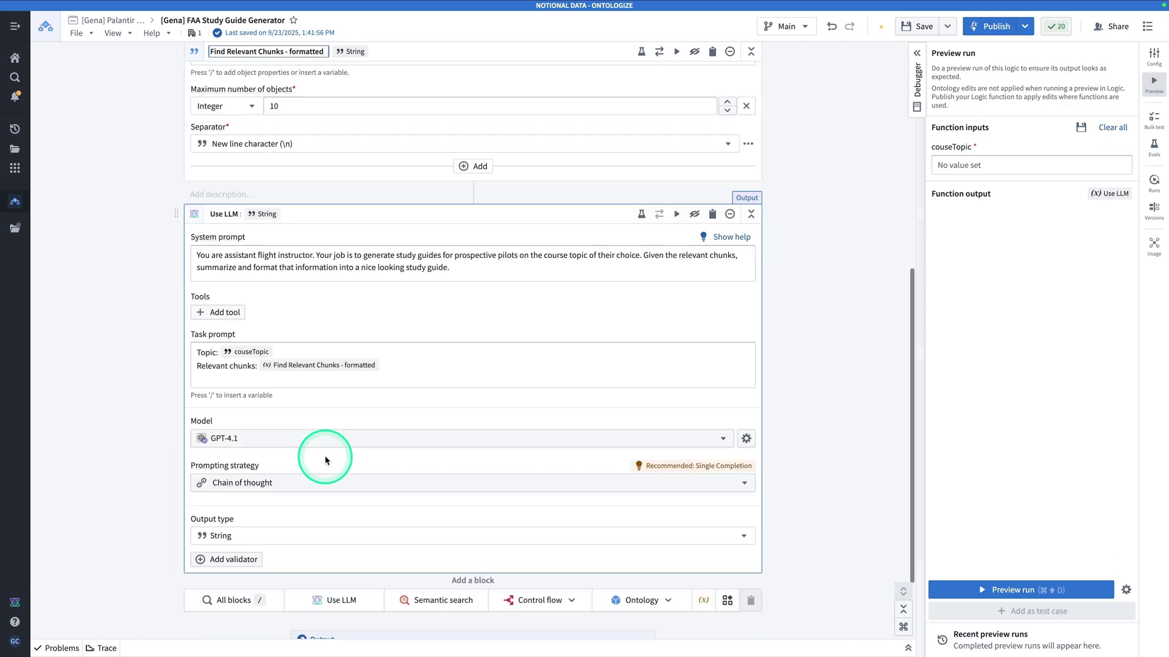
{"action": "left_click", "coordinate": [391, 343]}
{"action": "left_click_drag", "start_coordinate": [392, 343], "coordinate": [260, 339]}
{"action": "left_click", "coordinate": [474, 344]}
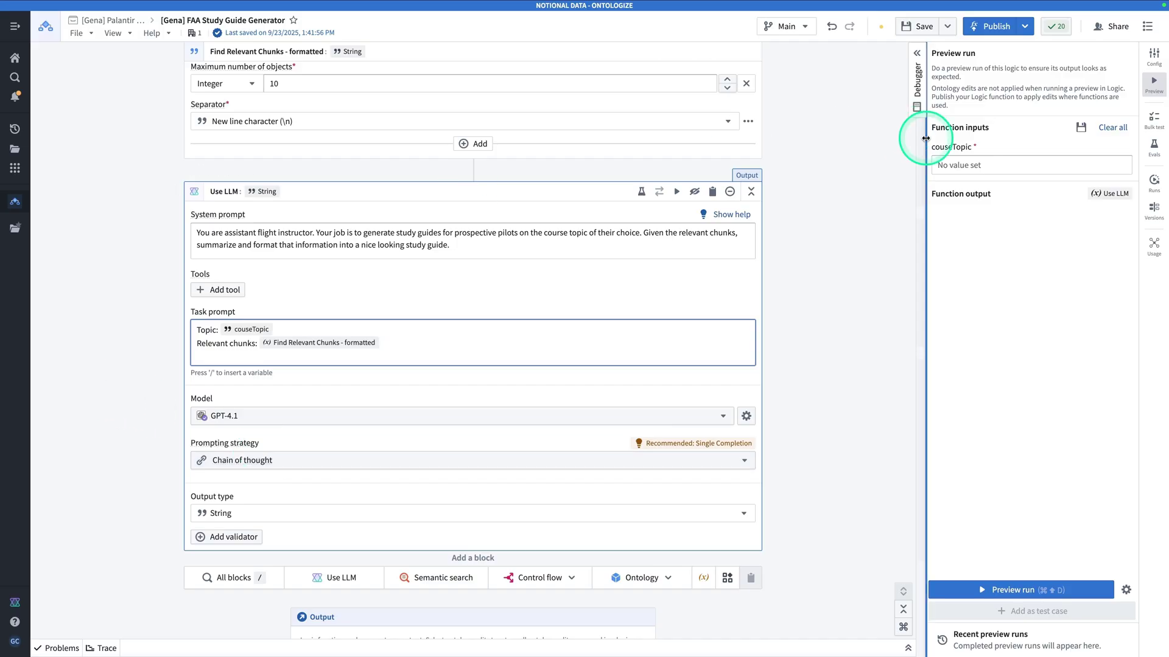
- Enter 'I want to learn about aeronautical decision making' as the preview's couseTopic
{"action": "left_click", "coordinate": [964, 162]}
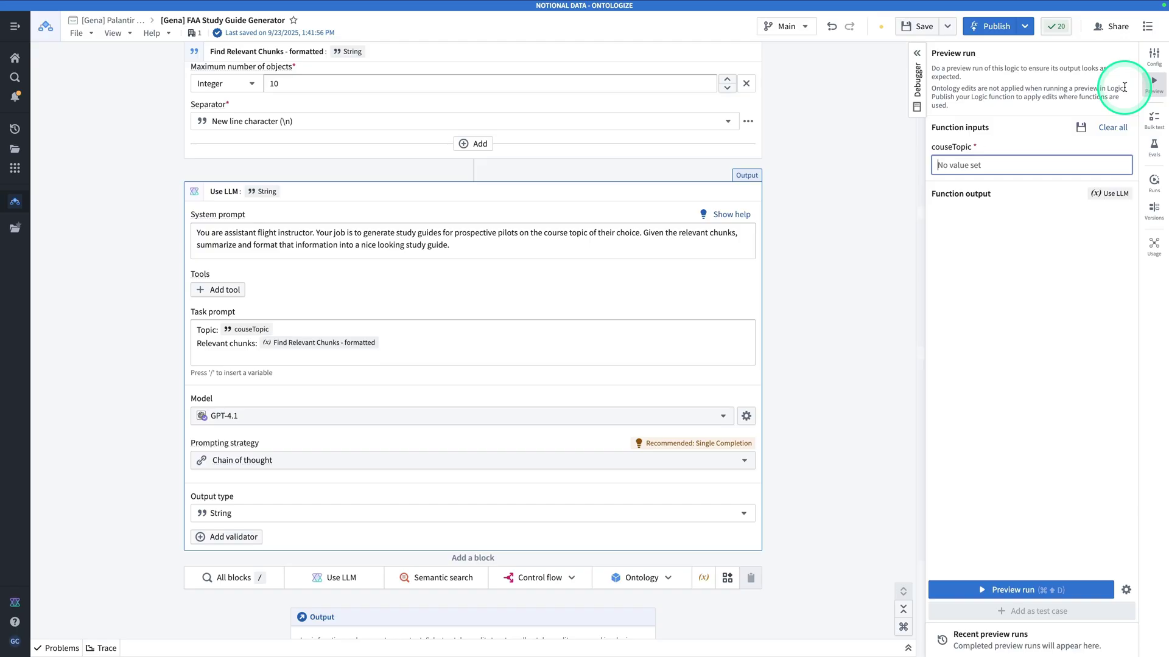
{"action": "type", "text": "I want to learn about aeronautical decision making"}
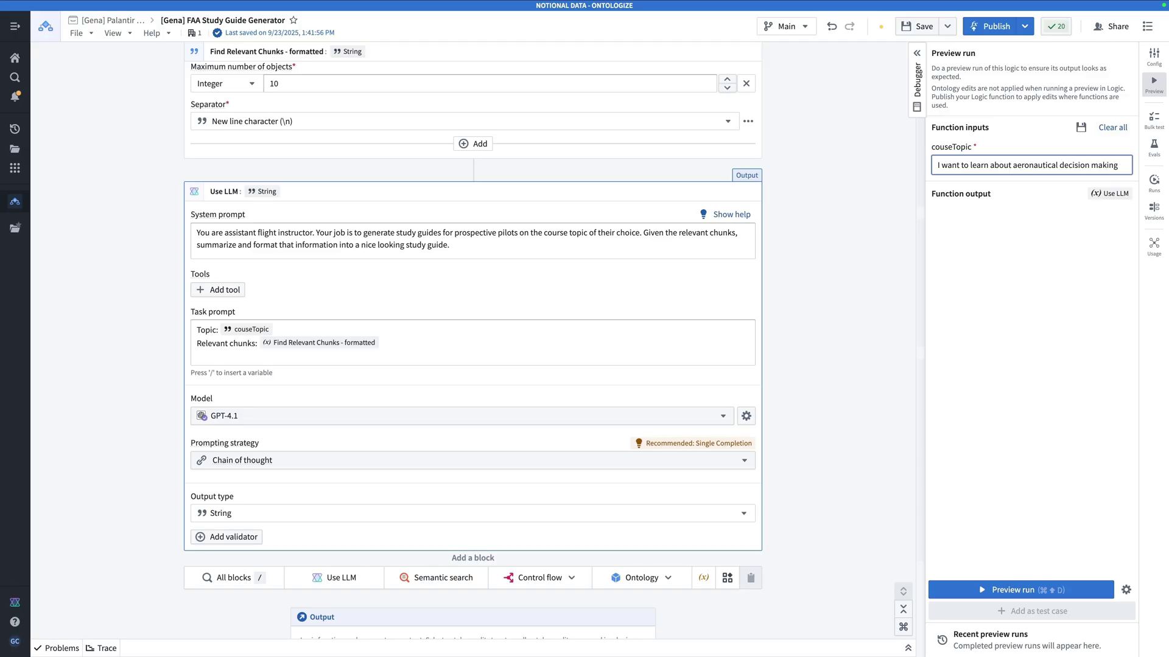
- Run the preview, view the full generated study guide, and expand the Use LLM details
{"action": "left_click", "coordinate": [1033, 591]}
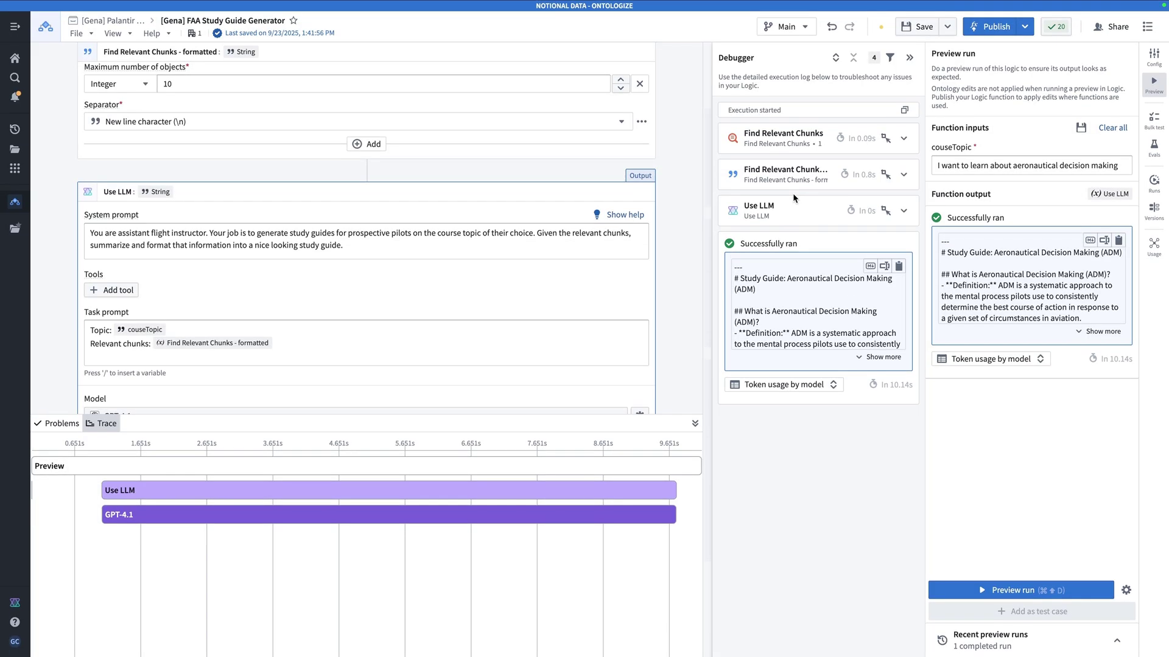
{"action": "left_click", "coordinate": [1103, 331]}
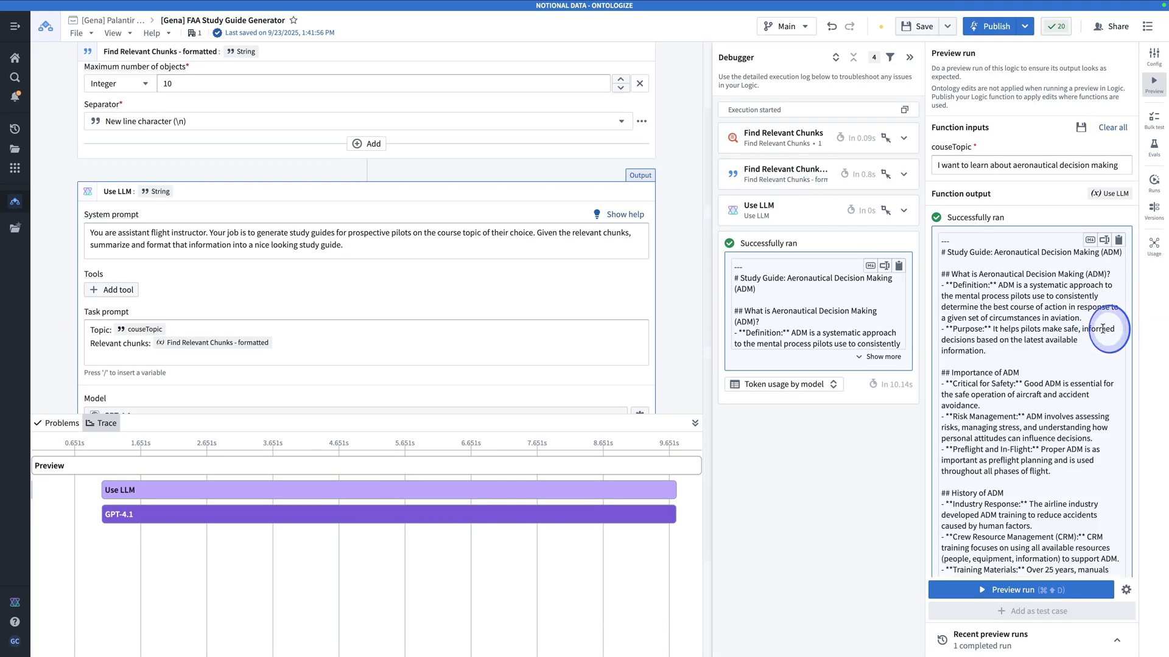
{"action": "scroll", "coordinate": [1103, 329], "scroll_direction": "down", "scroll_amount": 10}
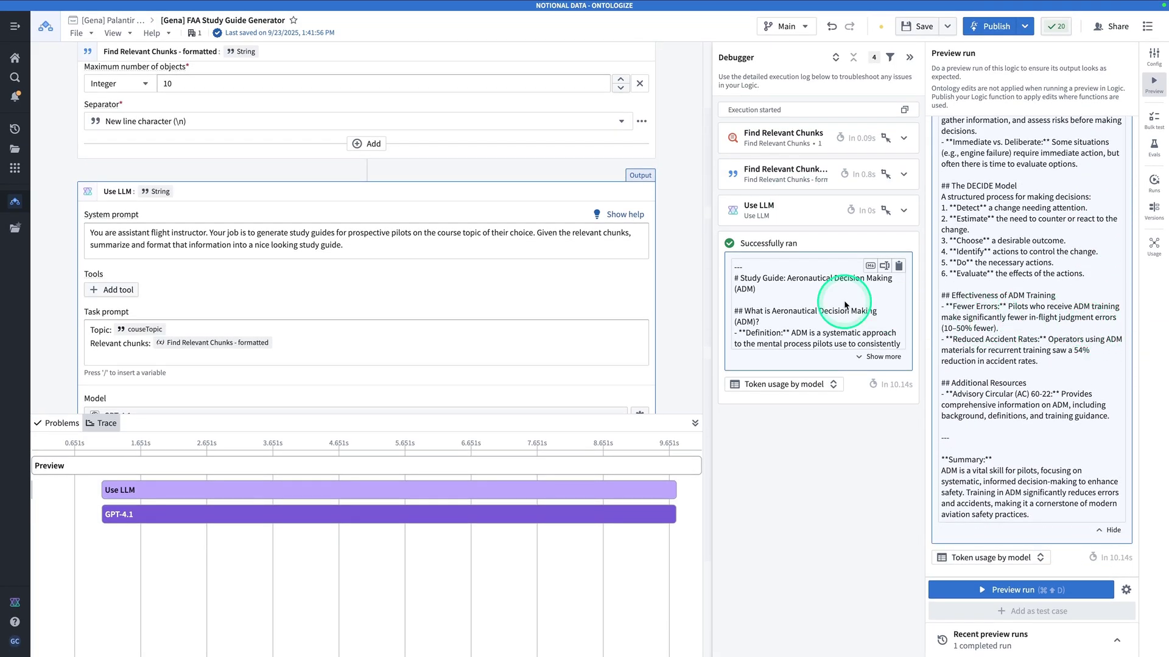
{"action": "scroll", "coordinate": [1035, 310], "scroll_direction": "up", "scroll_amount": 10}
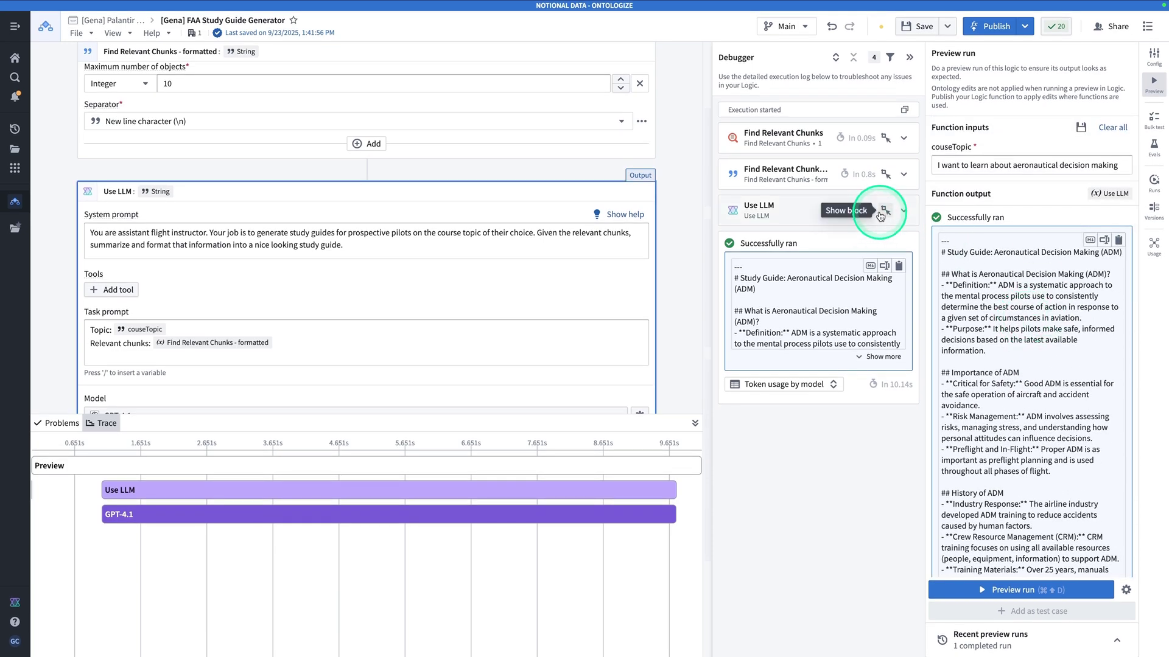
{"action": "left_click", "coordinate": [906, 212]}
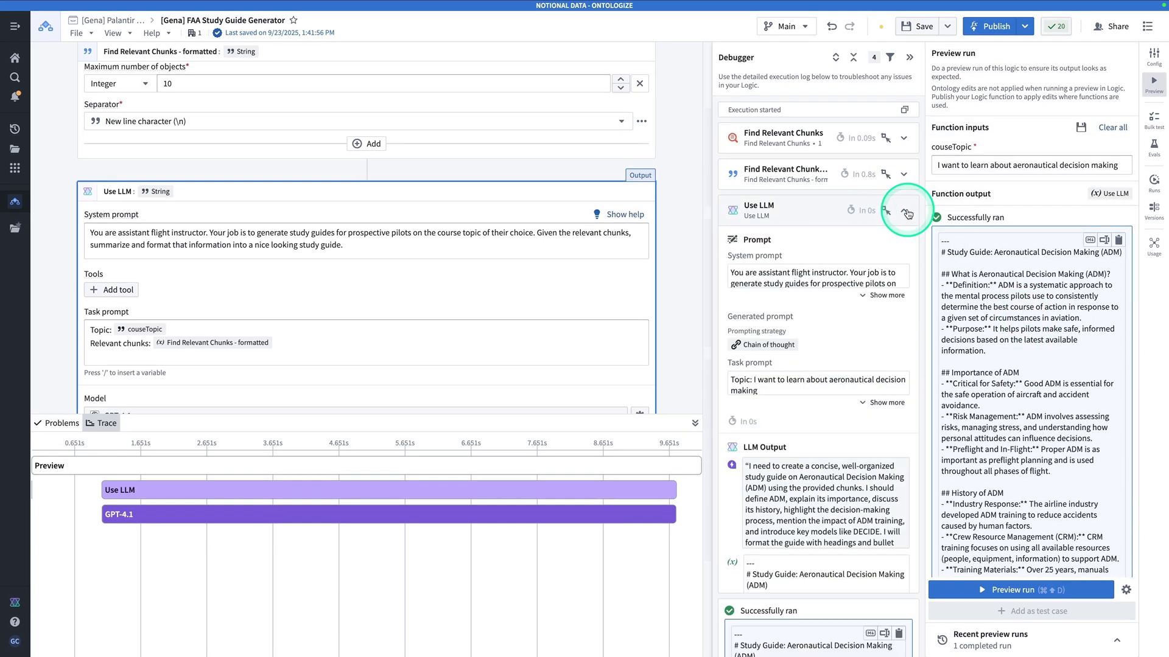
- Inspect the retrieved chunk objects and the formatted chunks' extracted text in the Debugger
{"action": "left_click", "coordinate": [905, 136]}
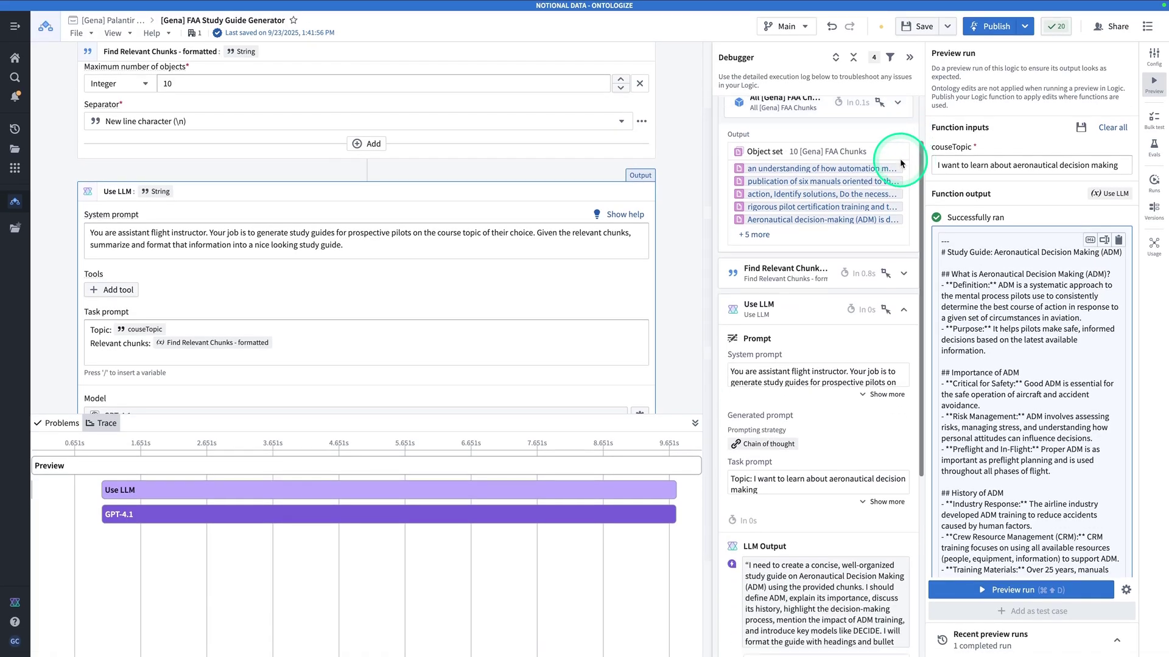
{"action": "left_click", "coordinate": [830, 222]}
{"action": "mouse_move", "coordinate": [847, 254]}
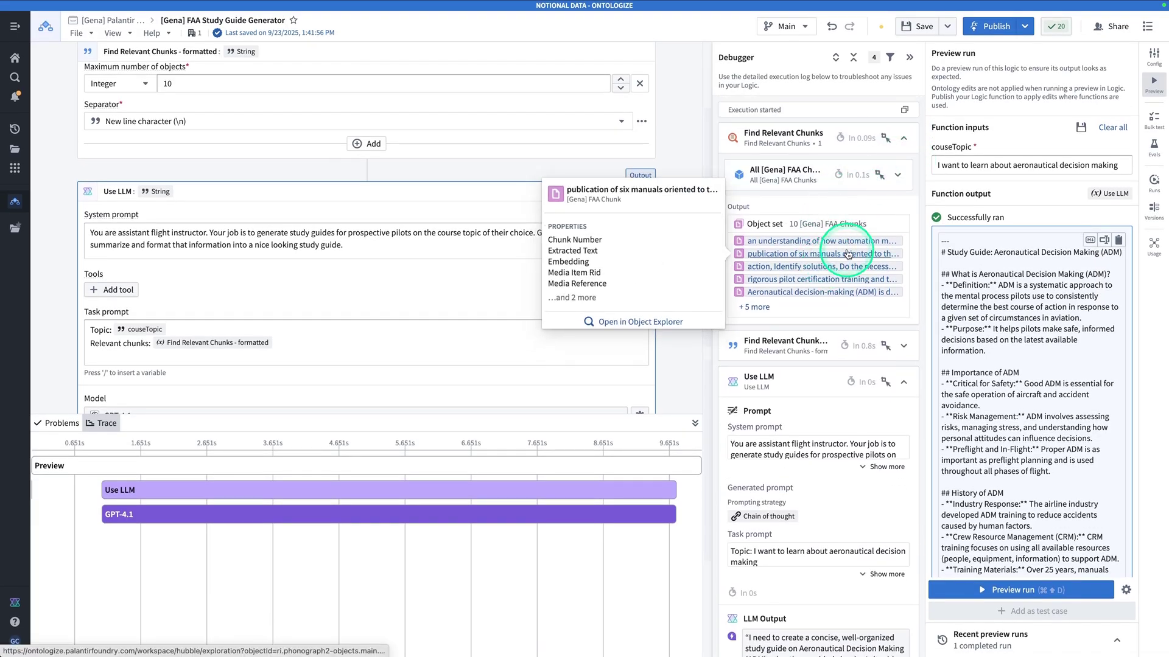
{"action": "scroll", "coordinate": [874, 237], "scroll_direction": "down", "scroll_amount": 5}
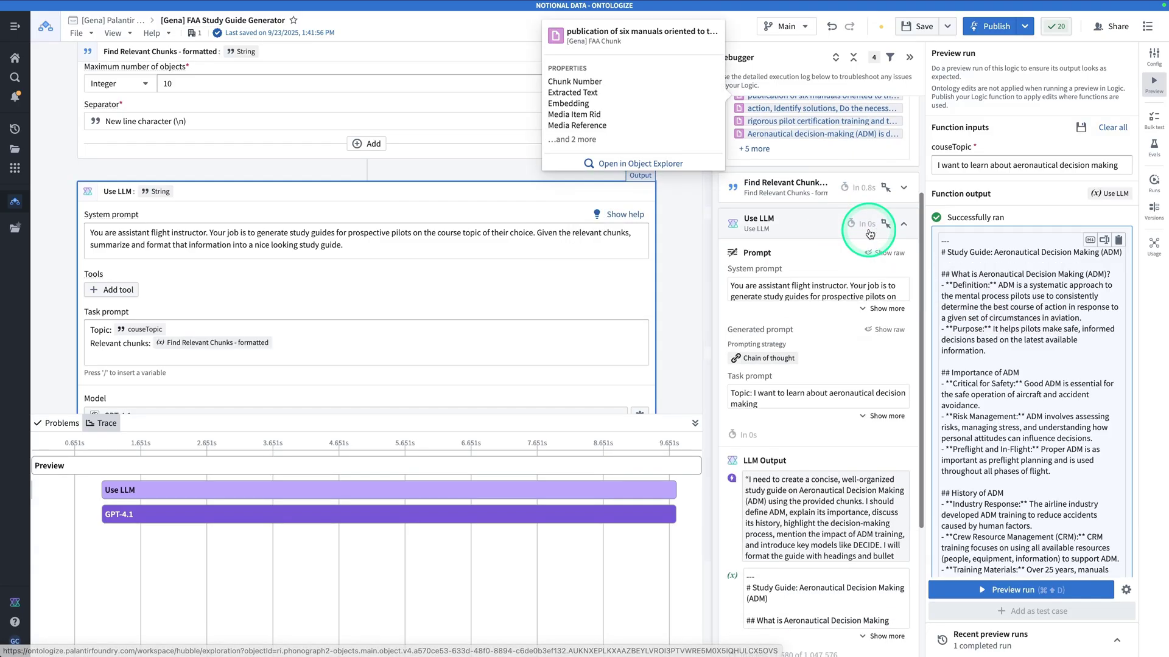
{"action": "left_click", "coordinate": [905, 189]}
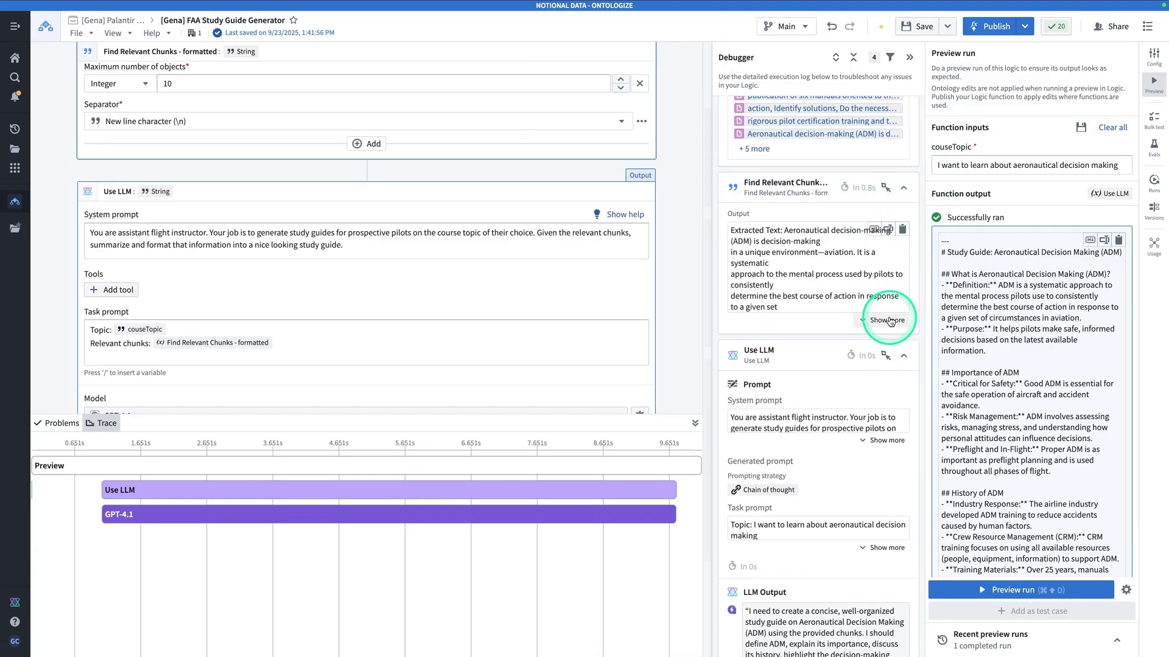
{"action": "scroll", "coordinate": [892, 321], "scroll_direction": "down", "scroll_amount": 15}
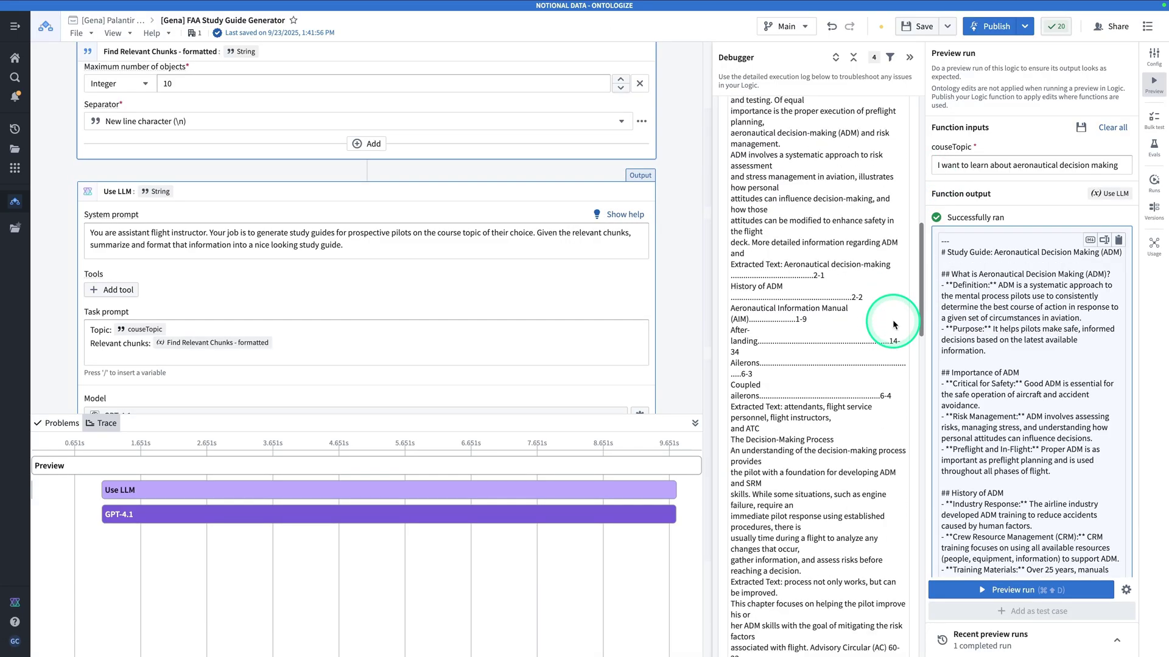
{"action": "scroll", "coordinate": [892, 323], "scroll_direction": "down", "scroll_amount": 20}
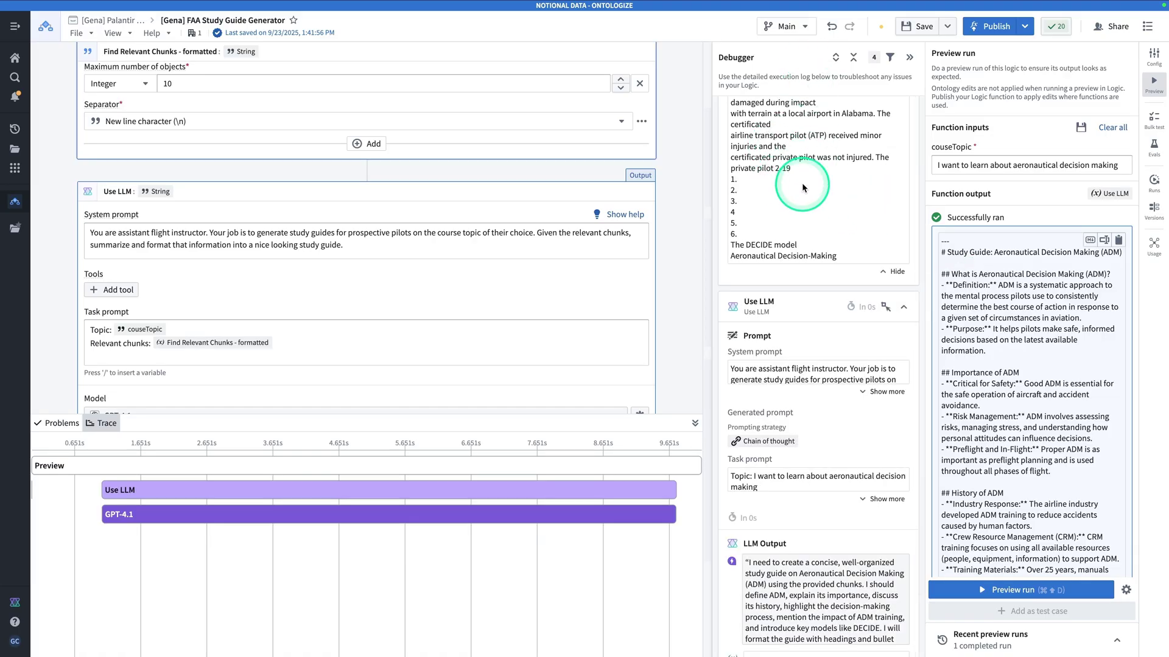
{"action": "scroll", "coordinate": [849, 193], "scroll_direction": "up", "scroll_amount": 6}
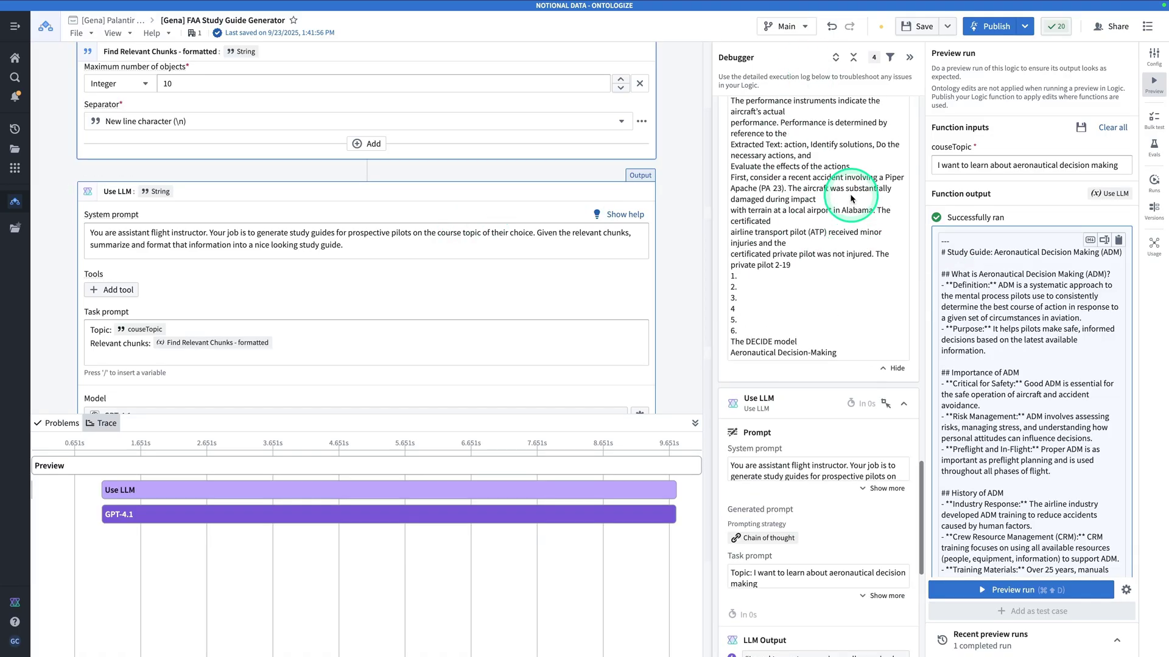
{"action": "scroll", "coordinate": [852, 198], "scroll_direction": "up", "scroll_amount": 8}
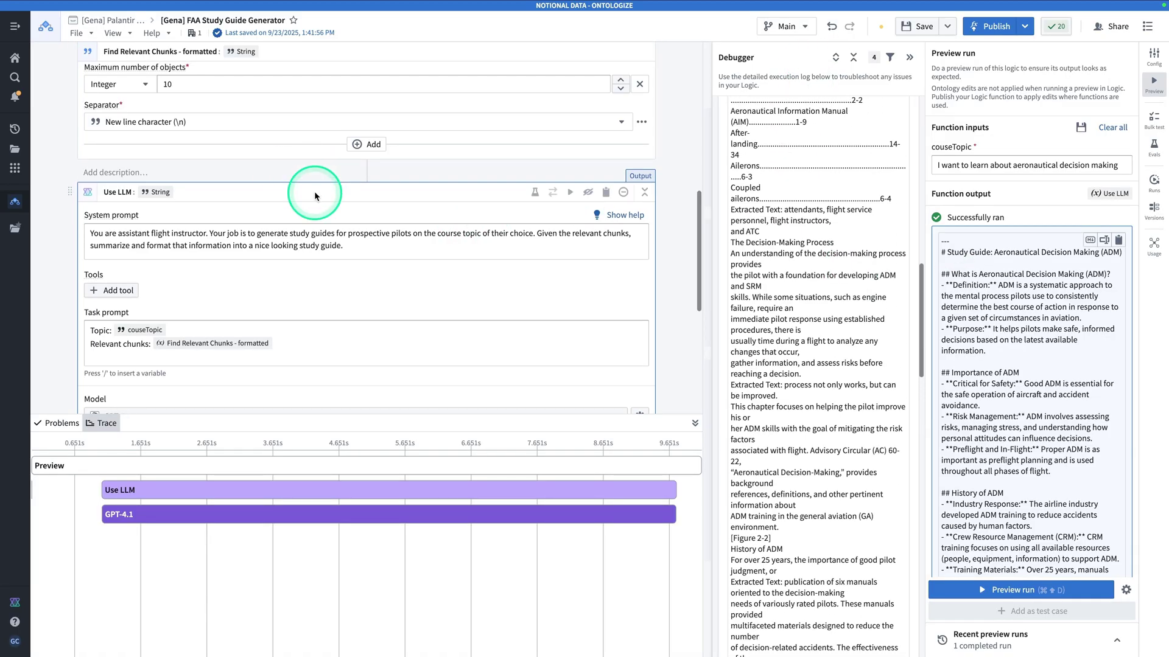
{"action": "scroll", "coordinate": [308, 191], "scroll_direction": "up", "scroll_amount": 2}
{"action": "scroll", "coordinate": [308, 191], "scroll_direction": "up", "scroll_amount": 5}
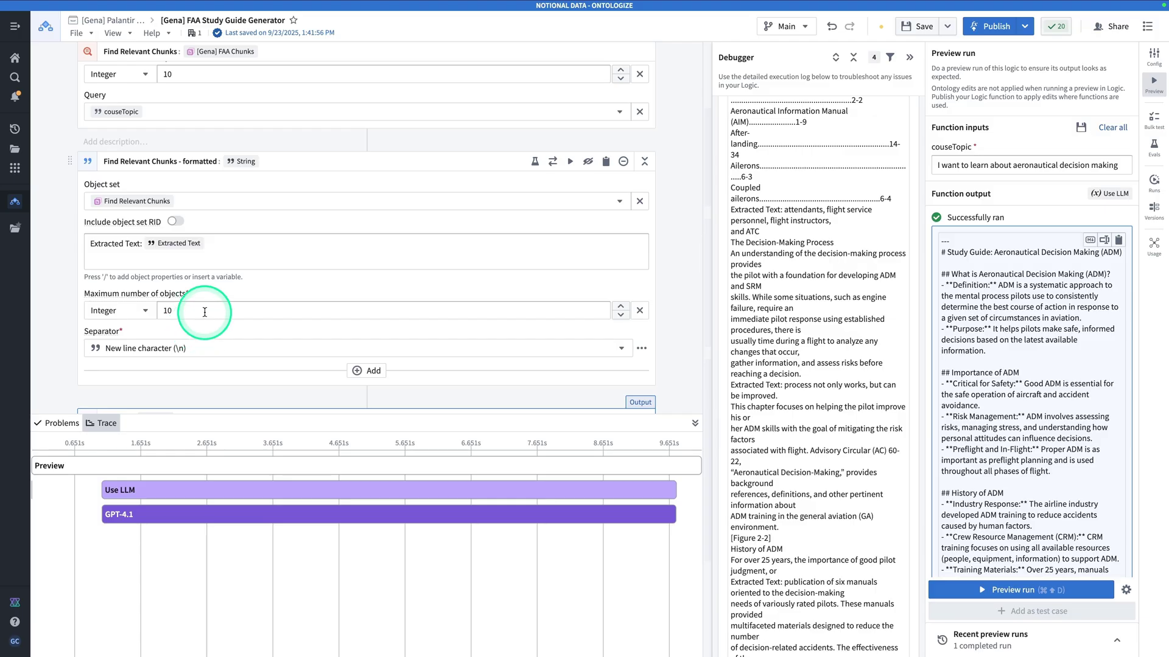
{"action": "scroll", "coordinate": [202, 314], "scroll_direction": "up", "scroll_amount": 7}
- Change Find Relevant Chunks' number of returned objects to 20
{"action": "left_click", "coordinate": [206, 293]}
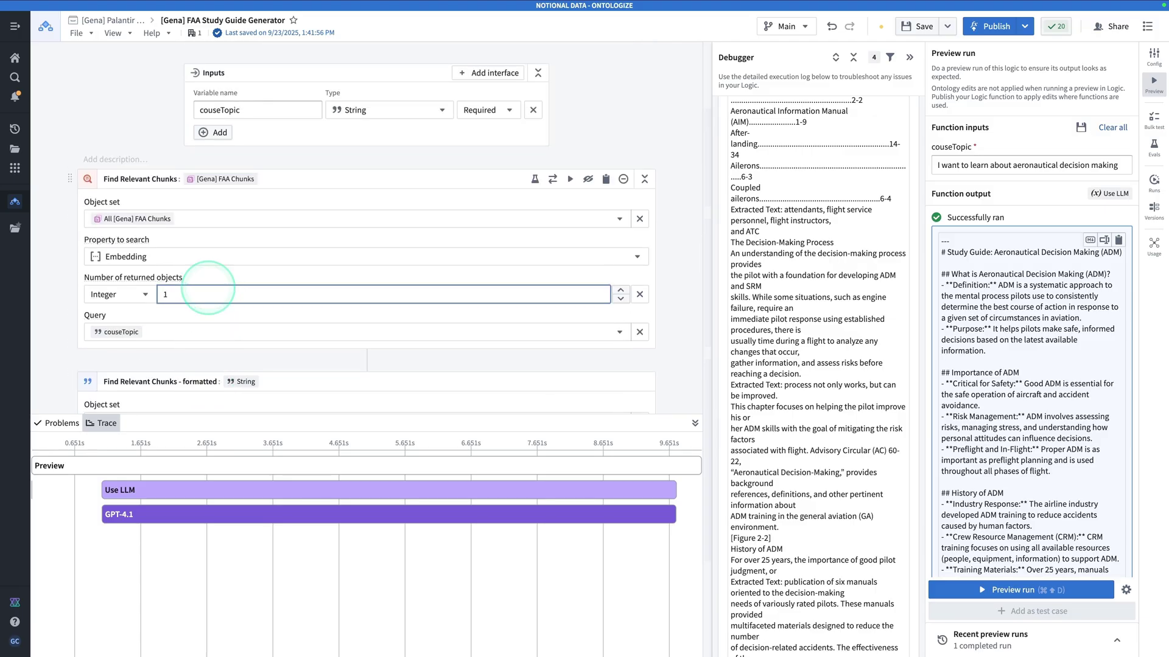
{"action": "key", "text": "BackSpace"}
{"action": "key", "text": "BackSpace"}
{"action": "key", "text": "BackSpace"}
{"action": "type", "text": "20"}
{"action": "scroll", "coordinate": [207, 276], "scroll_direction": "down", "scroll_amount": 6}
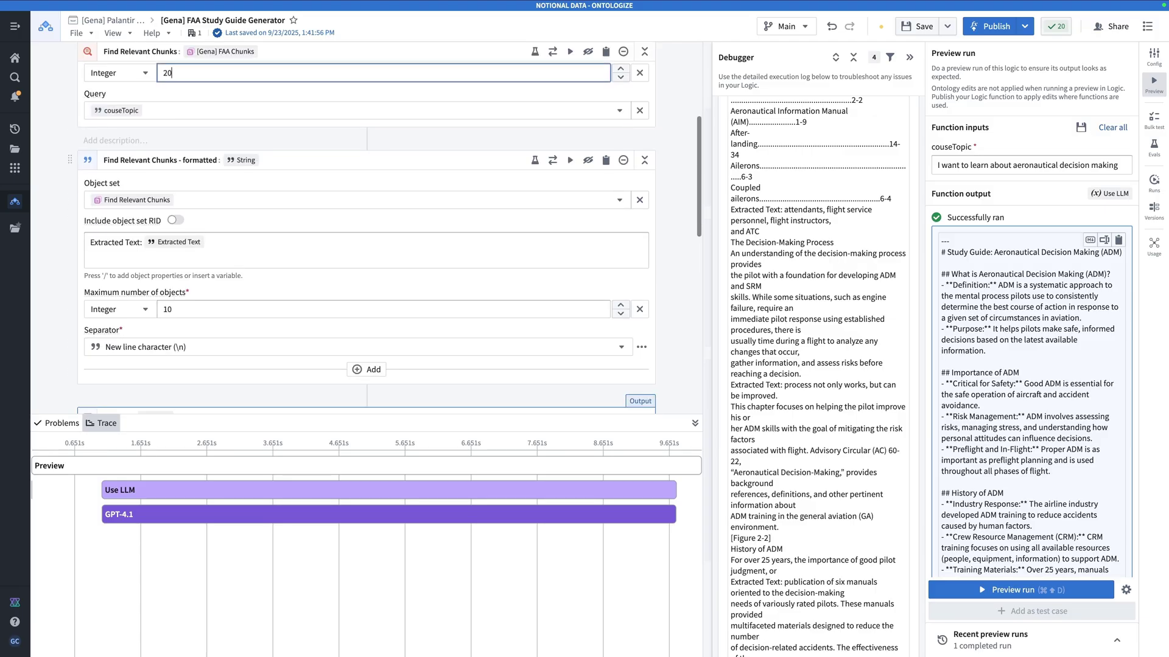
{"action": "scroll", "coordinate": [208, 276], "scroll_direction": "up", "scroll_amount": 3}
{"action": "scroll", "coordinate": [200, 281], "scroll_direction": "down", "scroll_amount": 3}
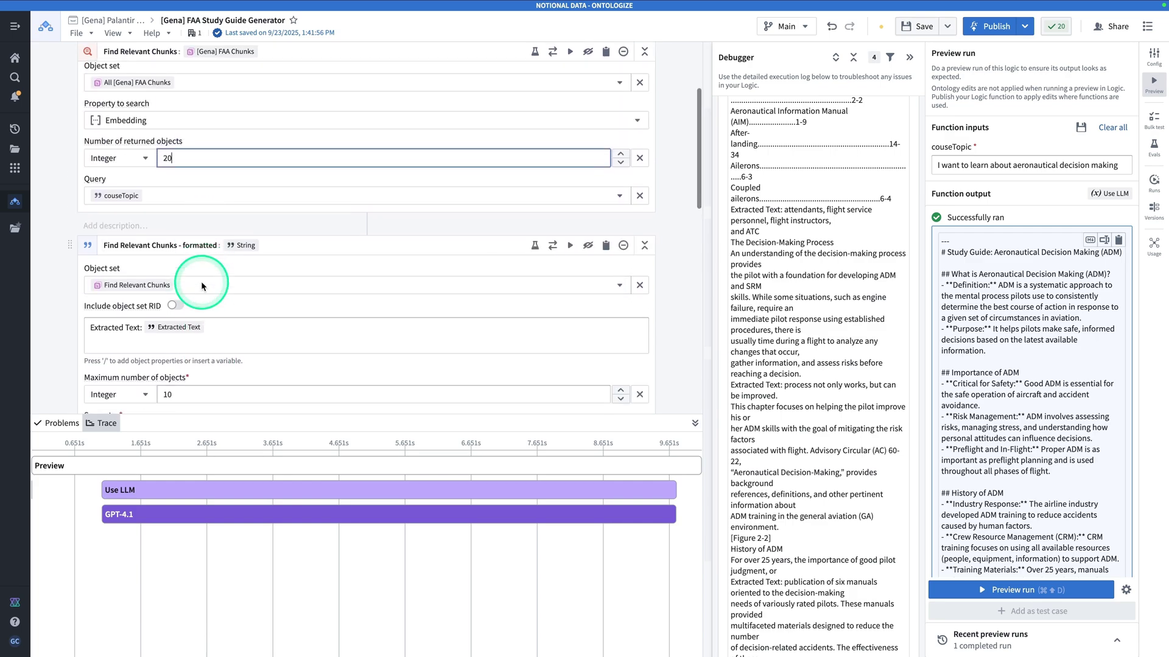
{"action": "scroll", "coordinate": [201, 281], "scroll_direction": "down", "scroll_amount": 1}
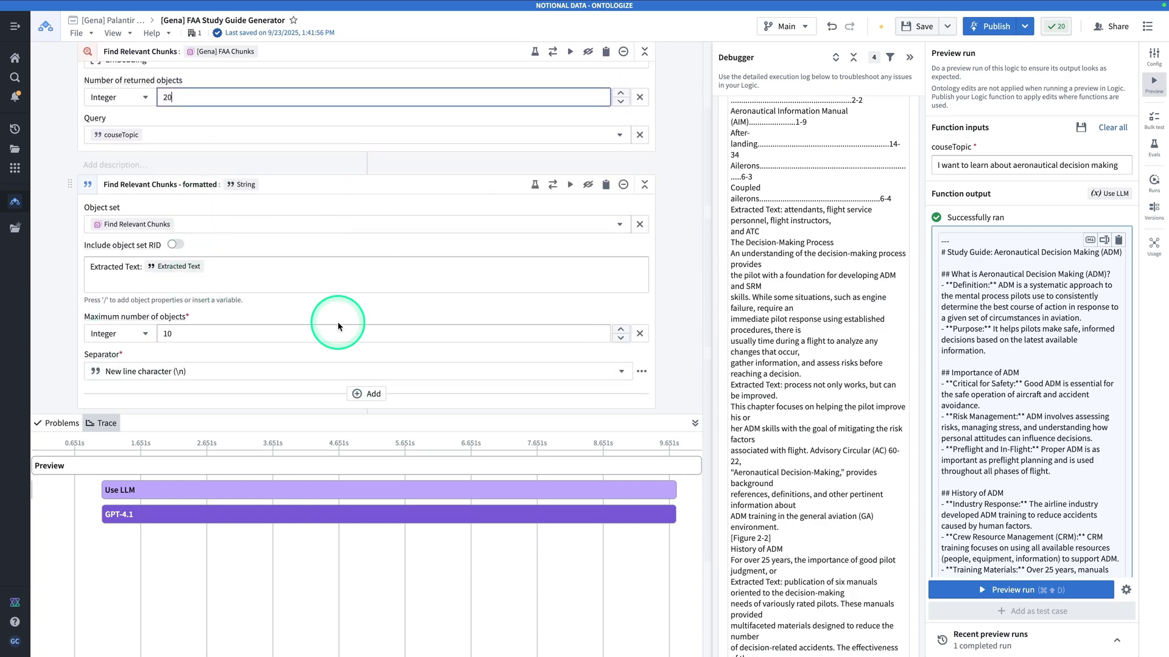
- Set the formatted block's maximum number of objects to 20
{"action": "left_click", "coordinate": [256, 335]}
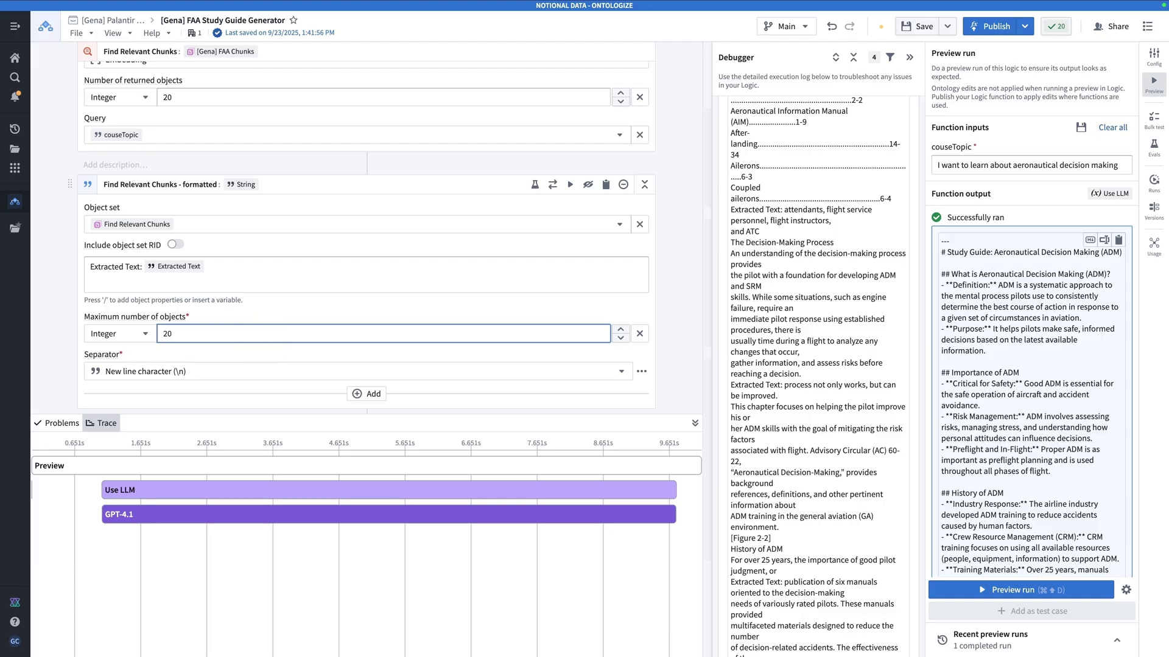
{"action": "type", "text": "20"}
{"action": "left_click", "coordinate": [999, 588]}
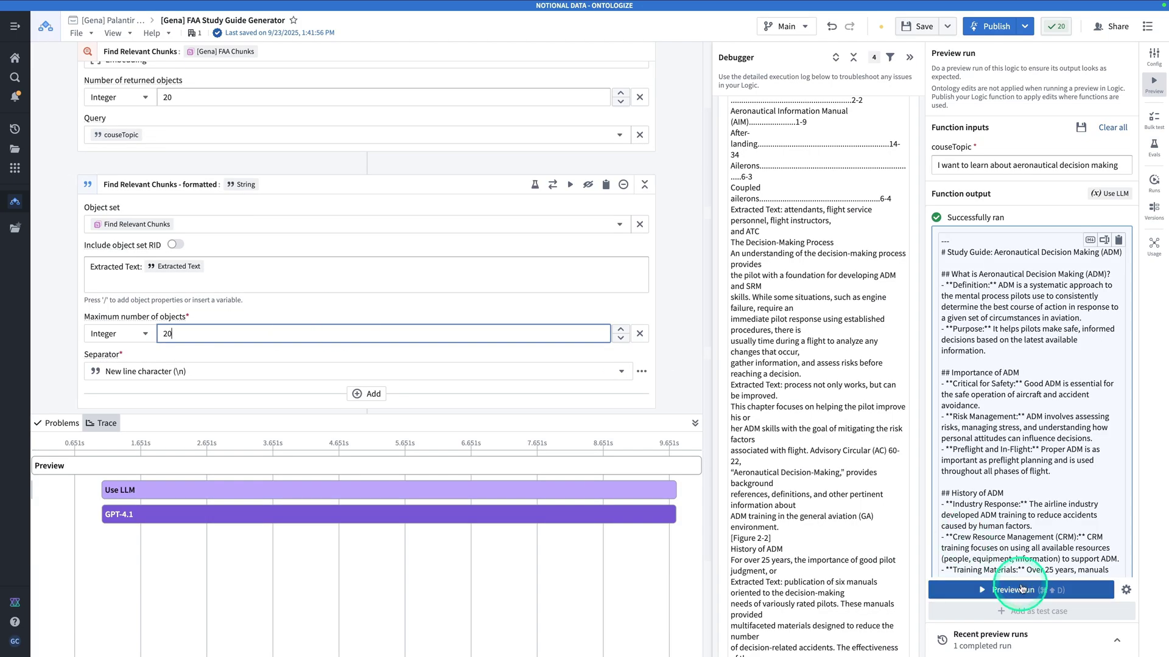
{"action": "left_click", "coordinate": [695, 423]}
{"action": "left_click", "coordinate": [664, 329]}
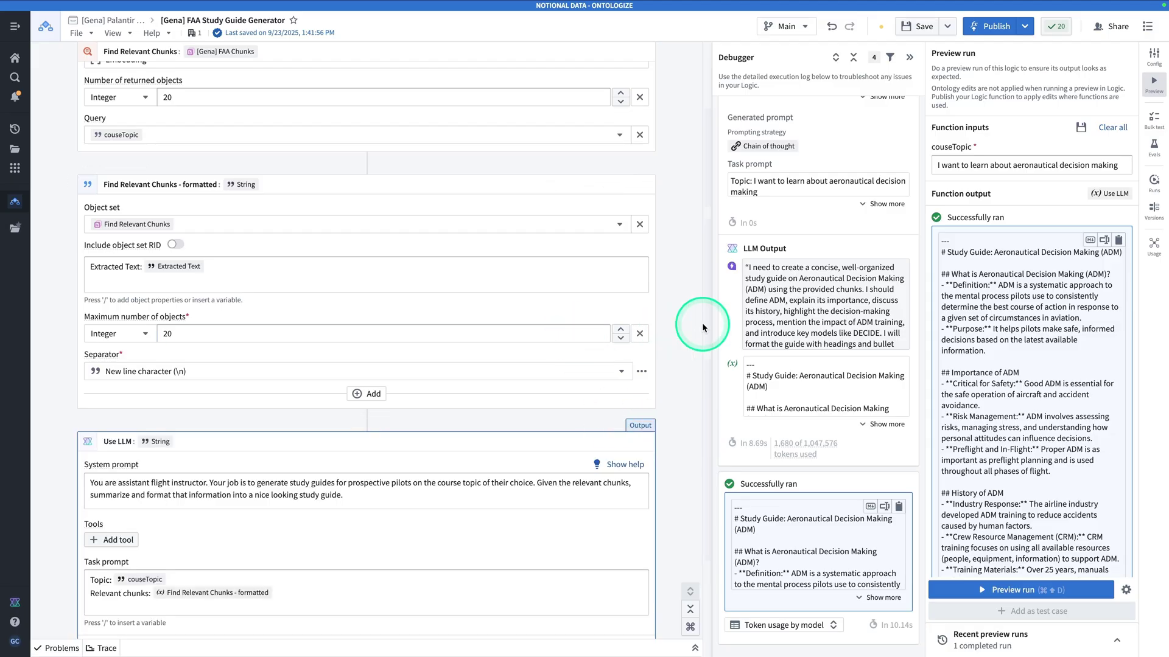
{"action": "scroll", "coordinate": [700, 322], "scroll_direction": "up", "scroll_amount": 5}
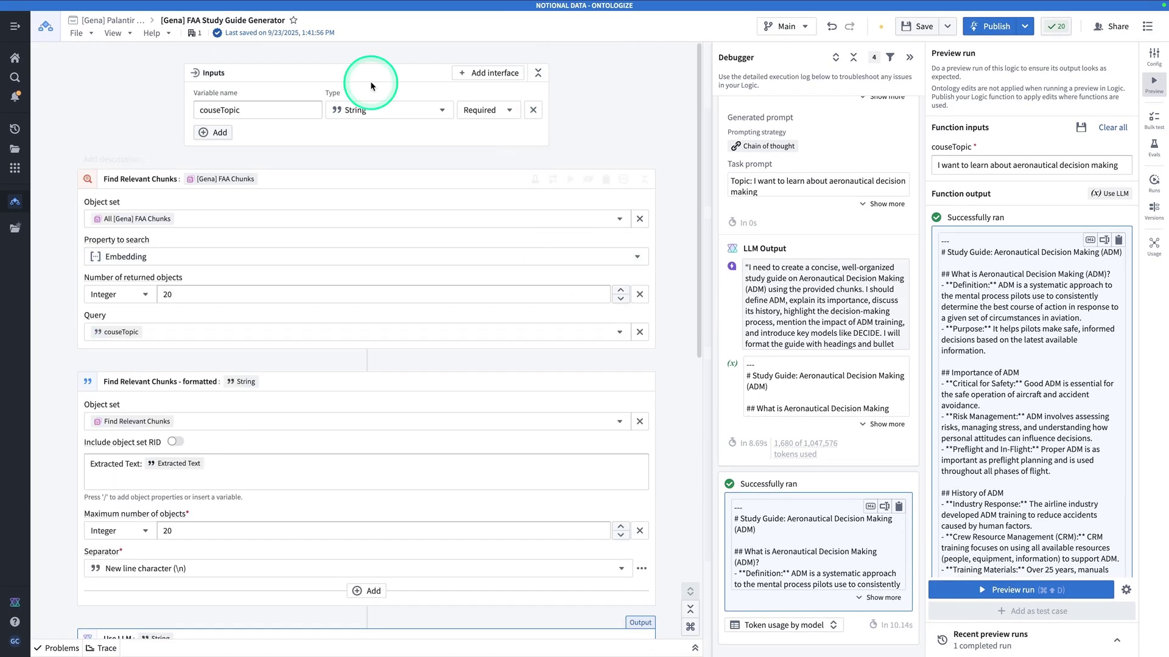
{"action": "scroll", "coordinate": [436, 136], "scroll_direction": "down", "scroll_amount": 2}
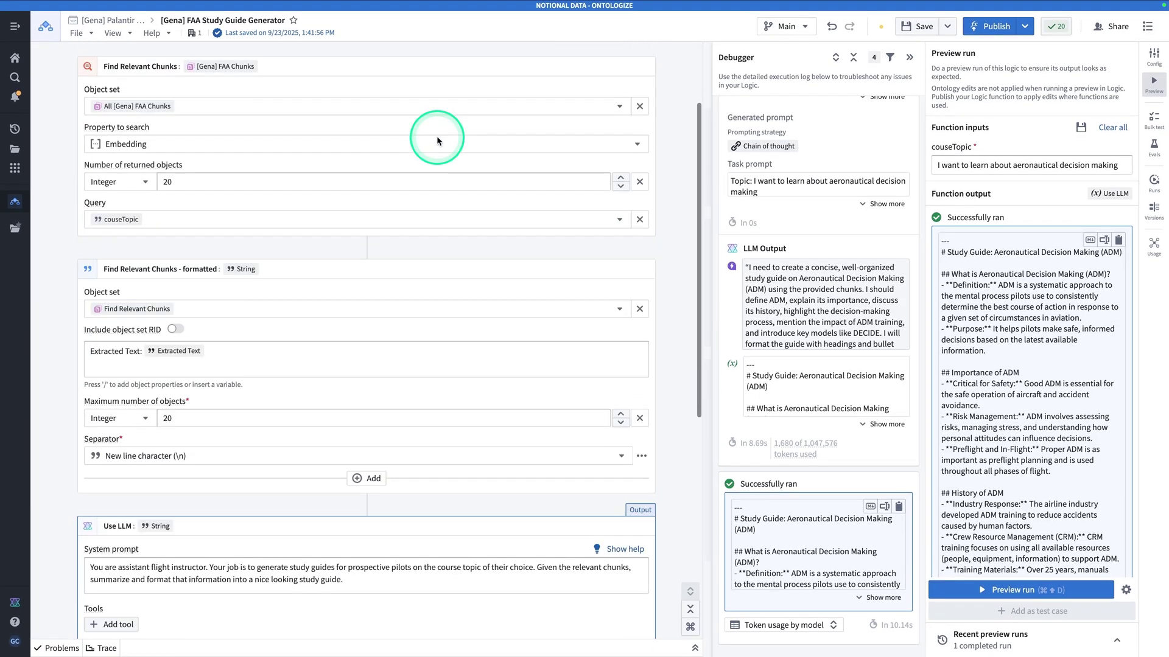
{"action": "scroll", "coordinate": [436, 136], "scroll_direction": "down", "scroll_amount": 7}
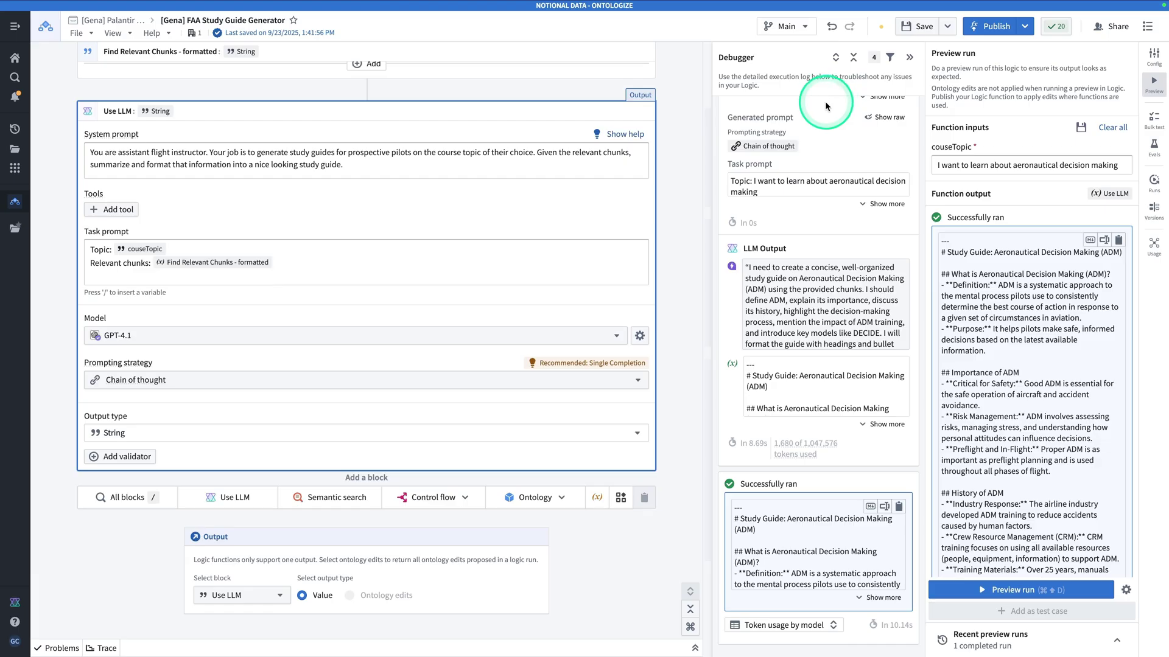
- Save the logic and publish it bound to the Ontologize Public Ontology
{"action": "left_click", "coordinate": [902, 27]}
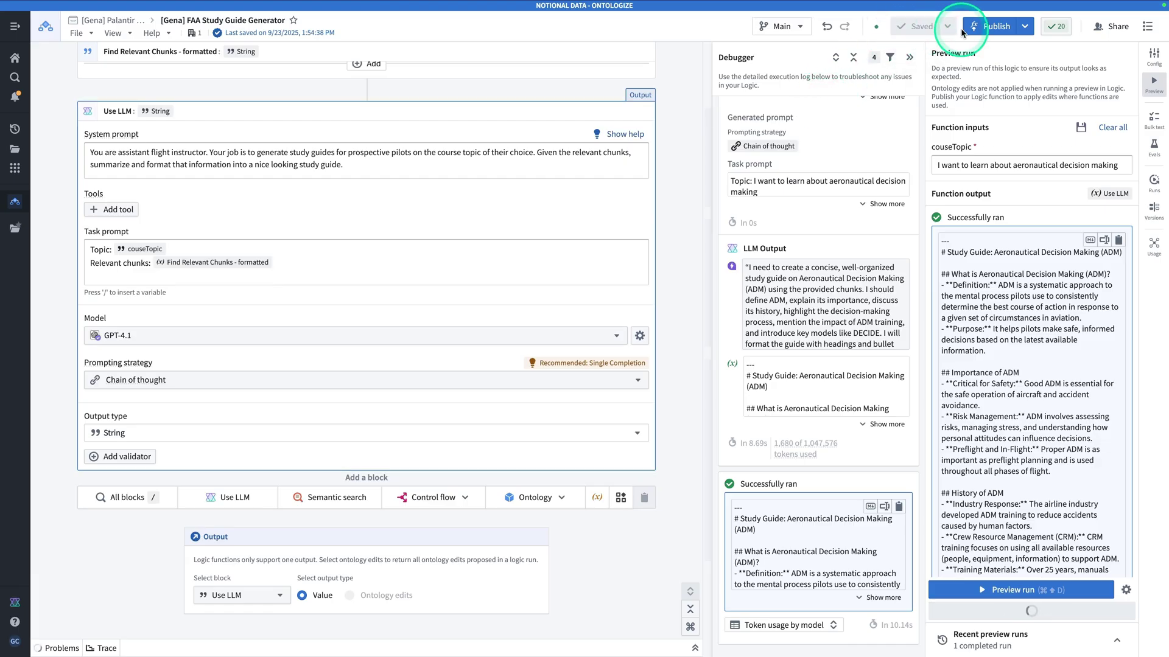
{"action": "left_click", "coordinate": [991, 28]}
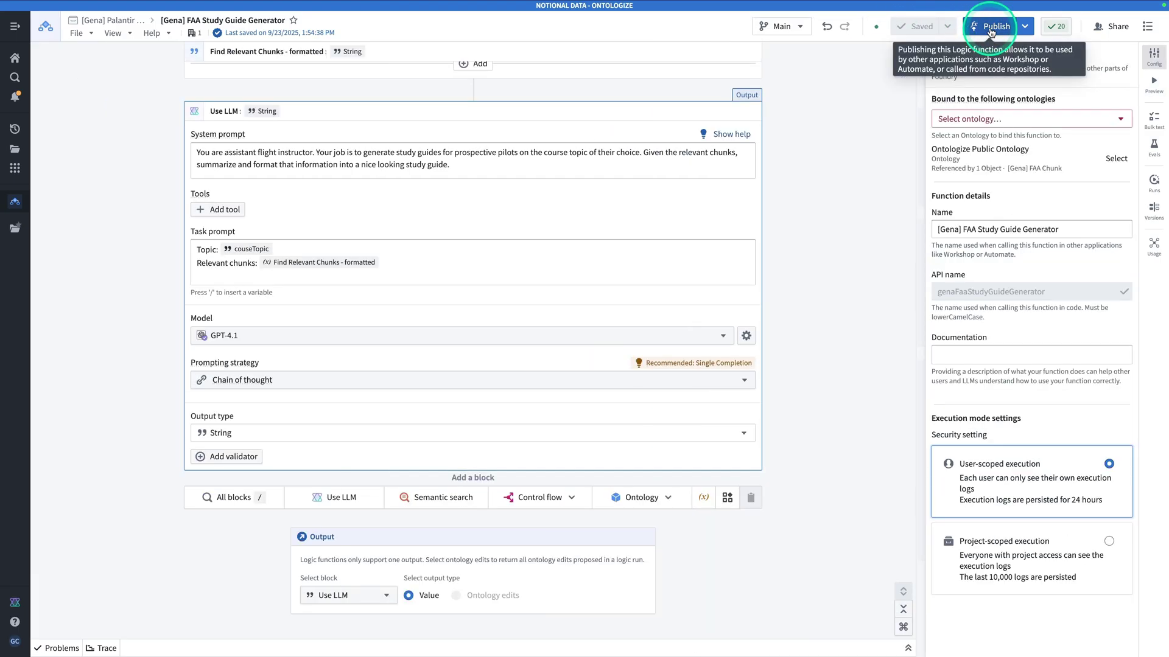
{"action": "left_click", "coordinate": [1010, 120]}
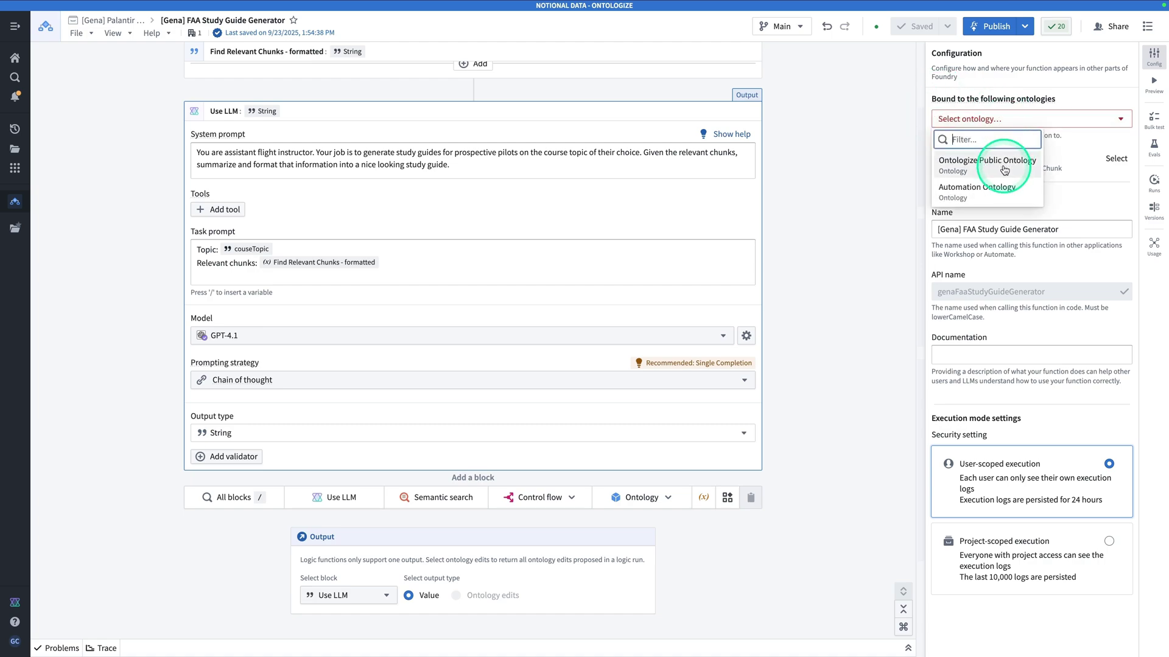
{"action": "left_click", "coordinate": [1004, 167]}
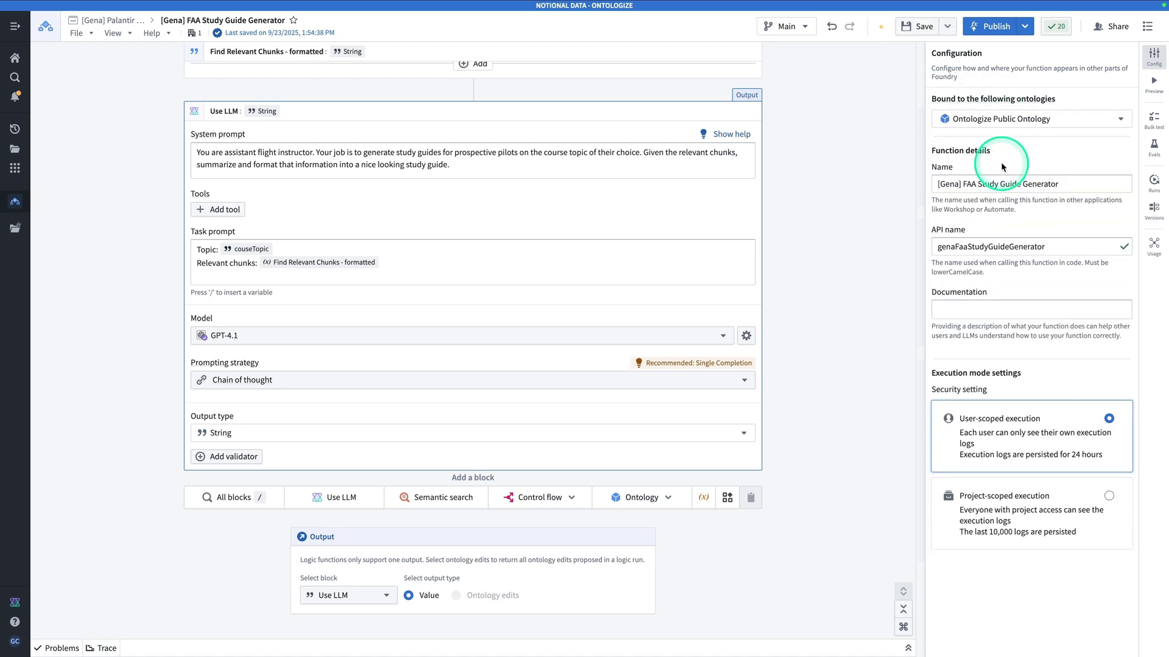
{"action": "left_click", "coordinate": [1000, 26]}
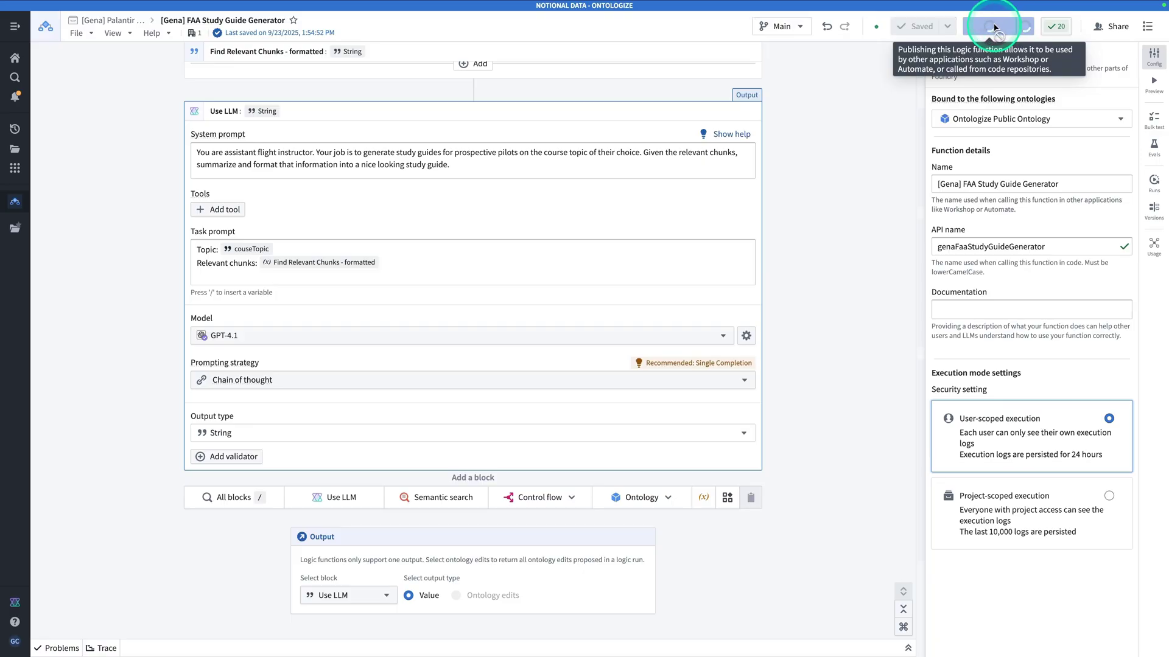